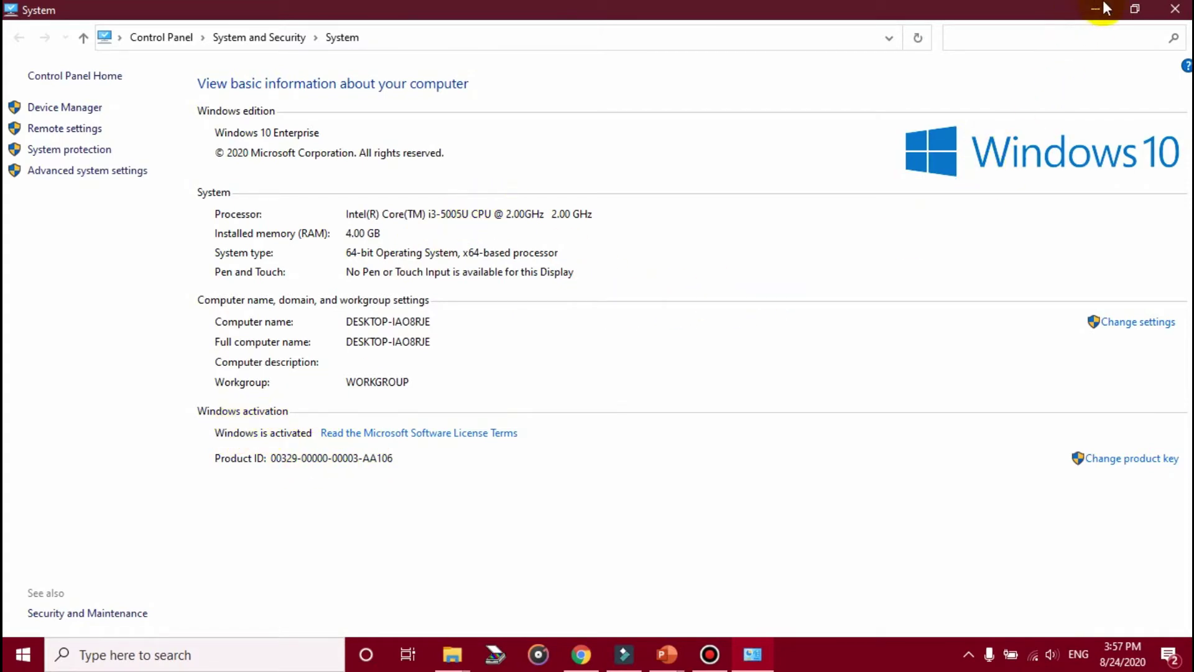
Step: Close the System information window and return to the PowerPoint slide about installing VirtualBox on Windows
click(1176, 9)
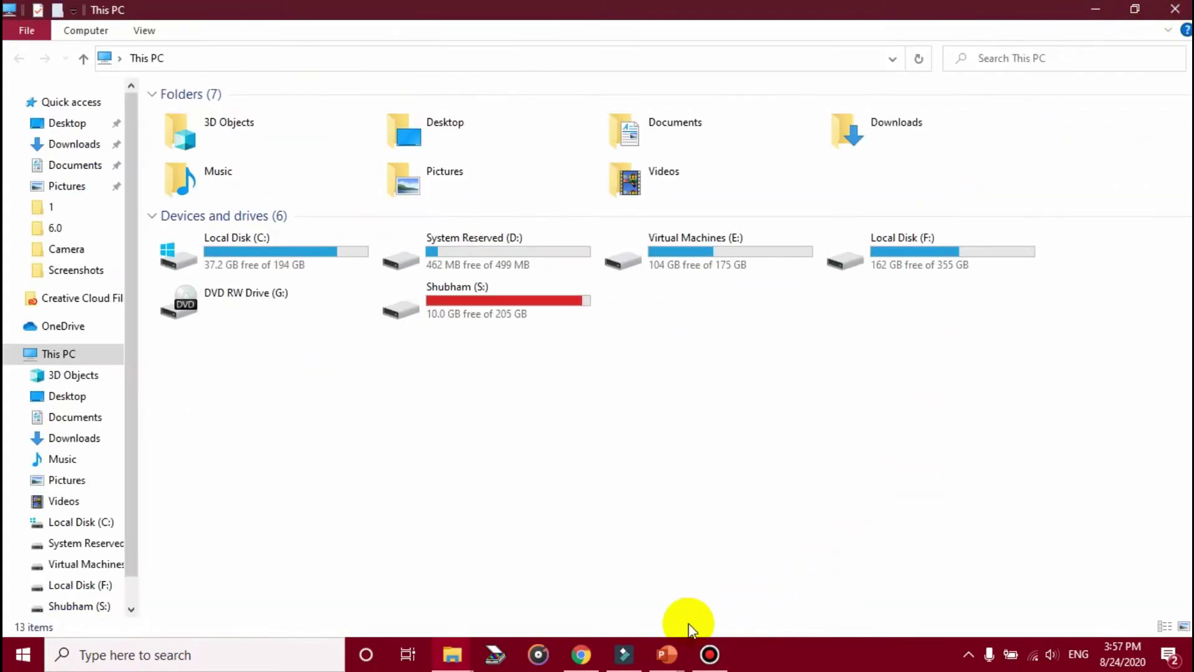
mouse_move(666, 665)
click(750, 578)
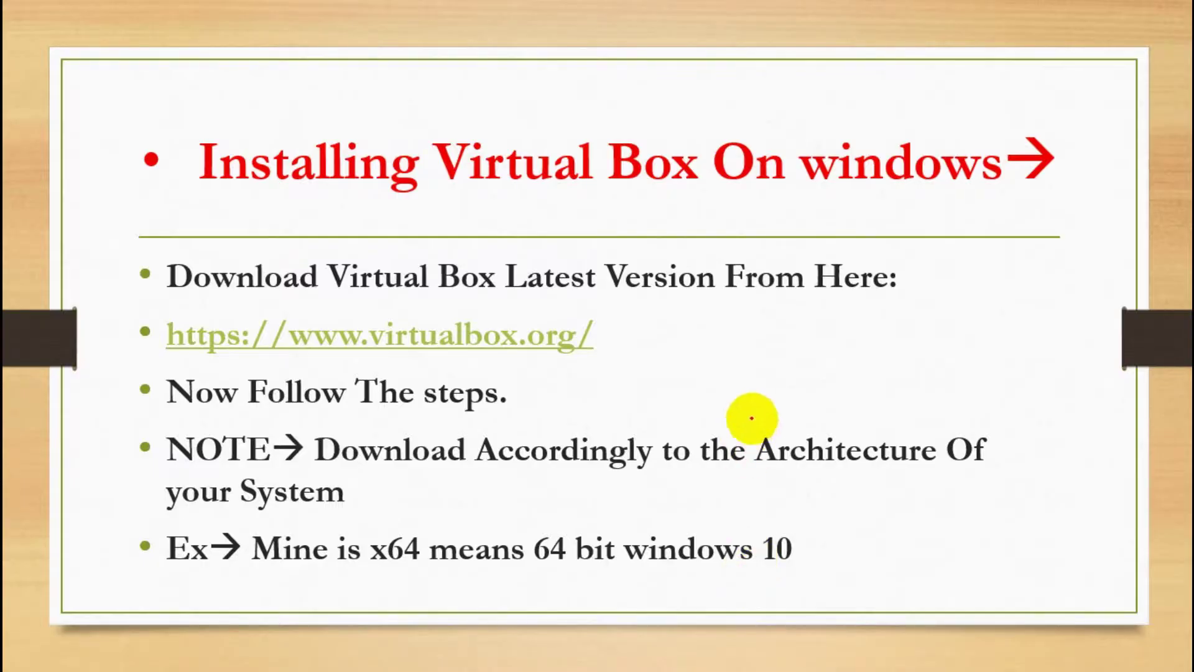
Step: Switch to Chrome and search the web for "virtual box" in a new tab
key(super+d)
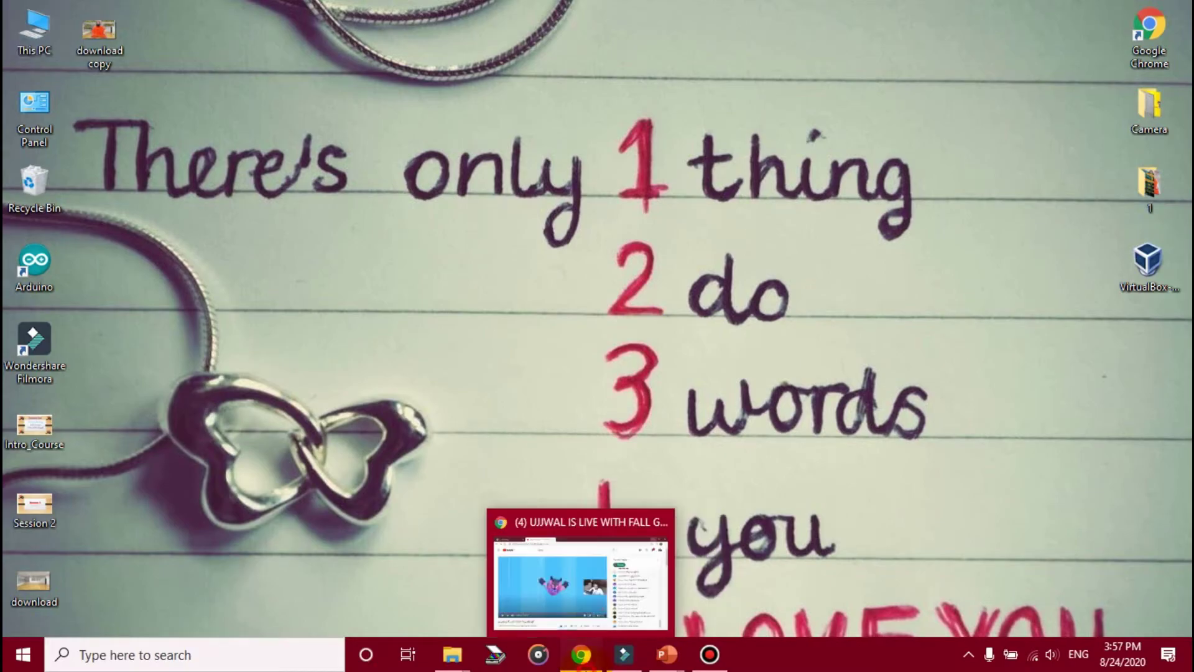
click(588, 572)
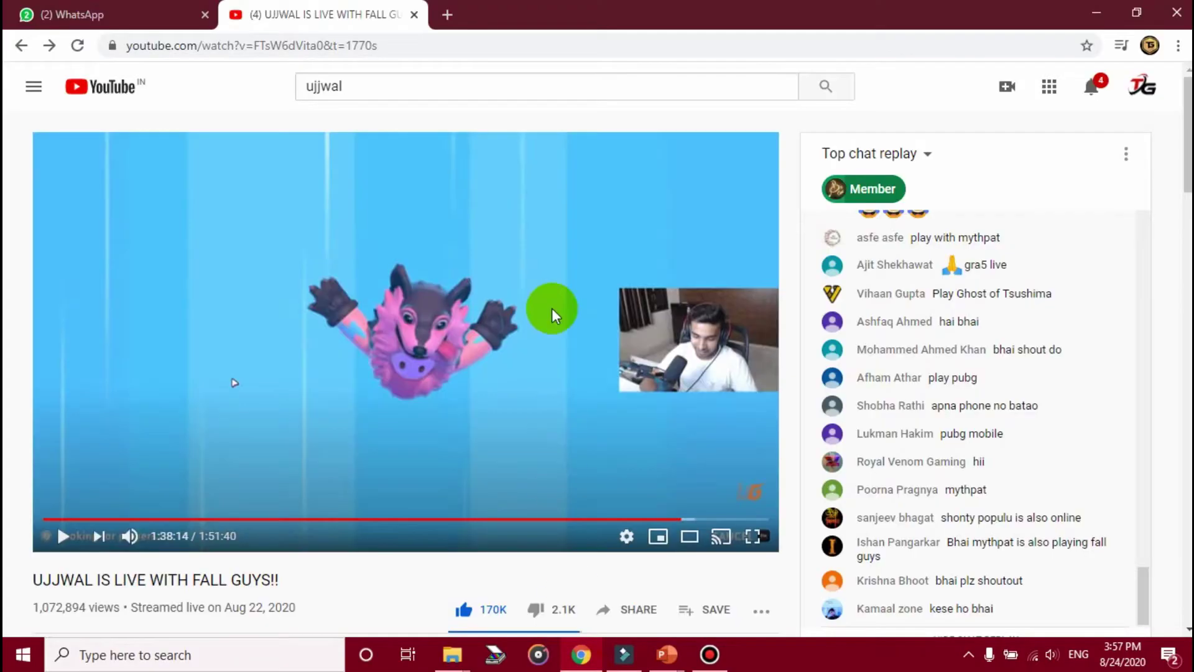
click(440, 21)
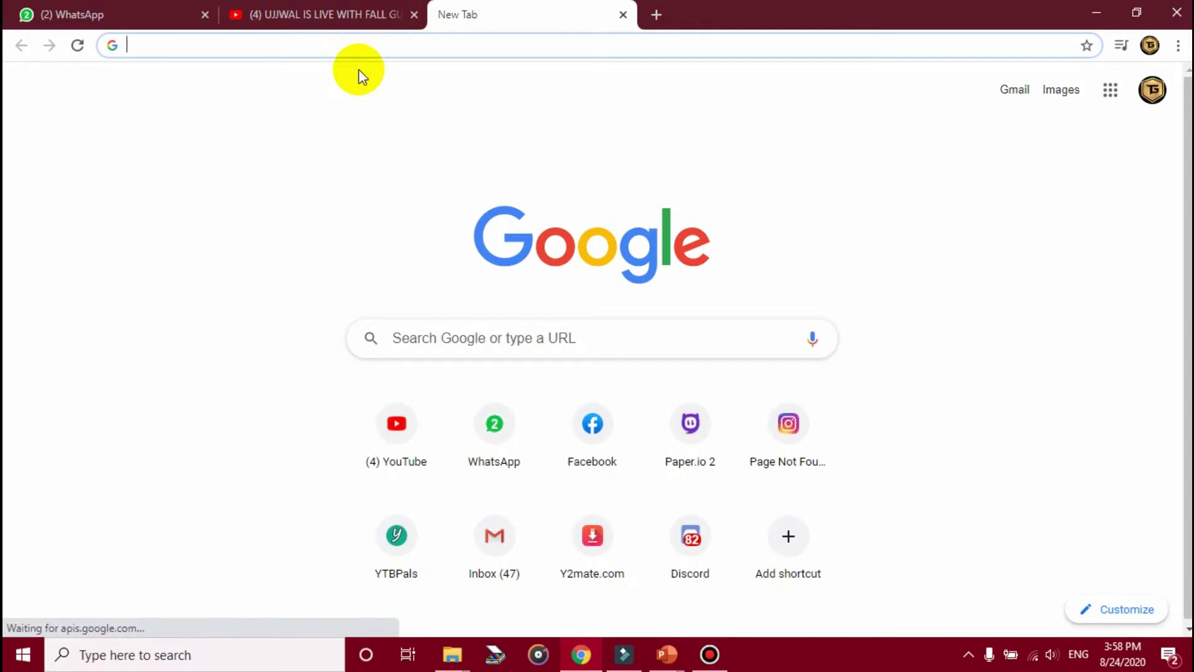
text(vir)
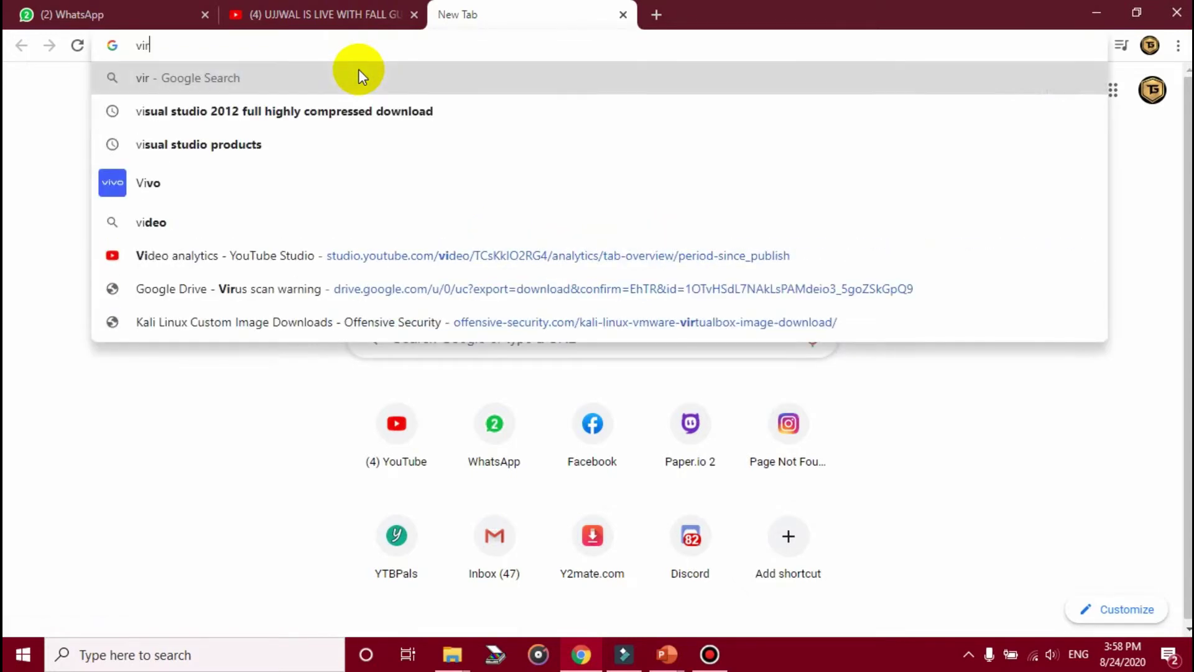
text(tual box)
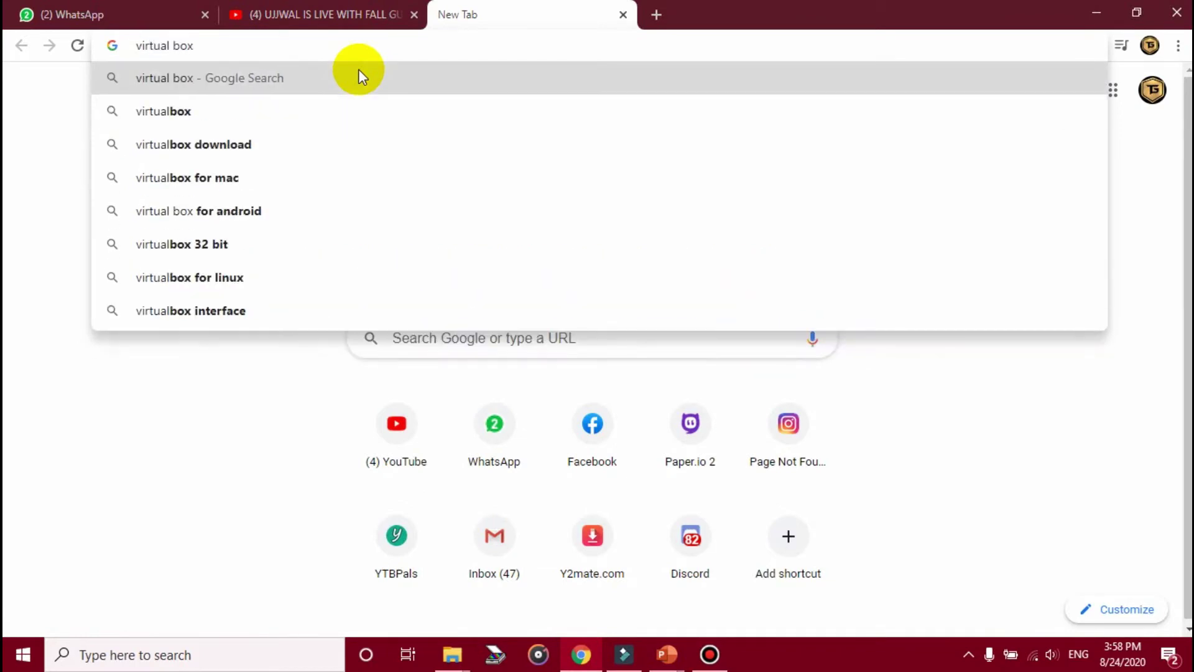
key(Return)
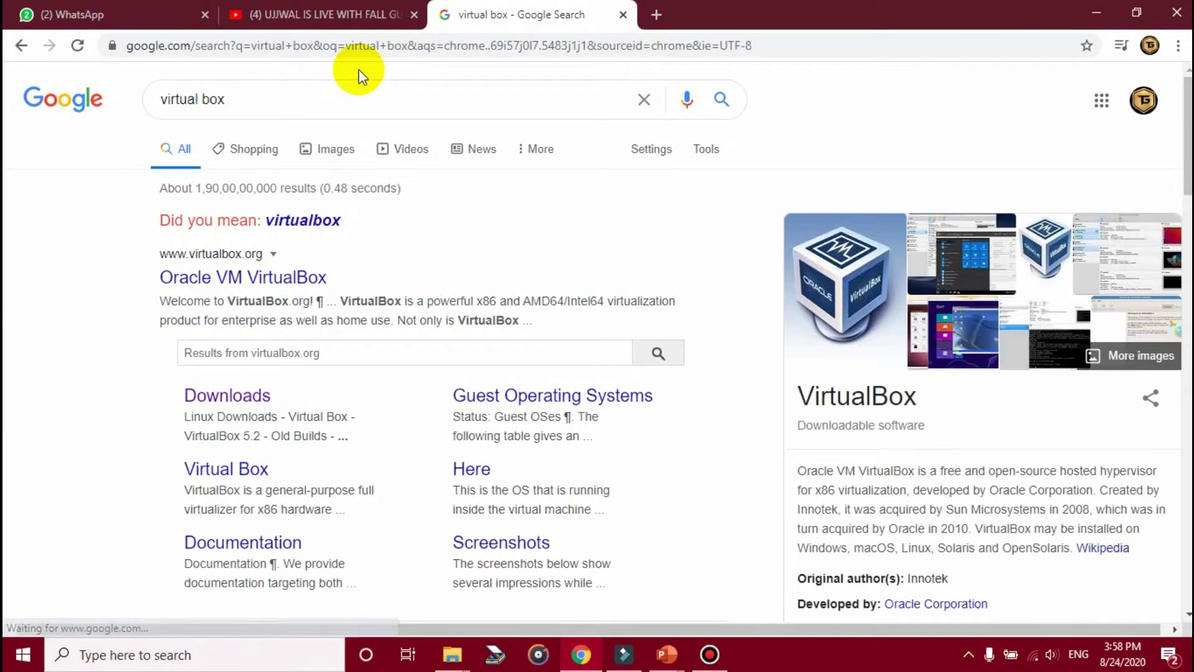
Step: Open the official Oracle VM VirtualBox website from the search results and go to its VirtualBox 6.1 download page
click(239, 278)
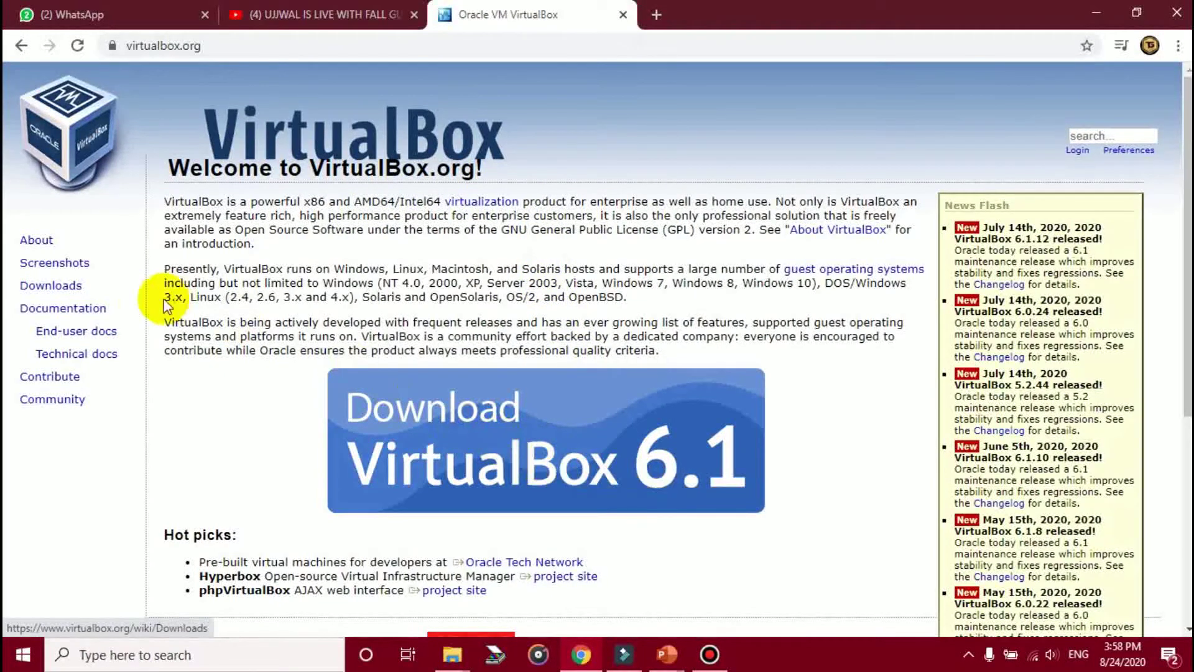
double_click(74, 288)
click(225, 488)
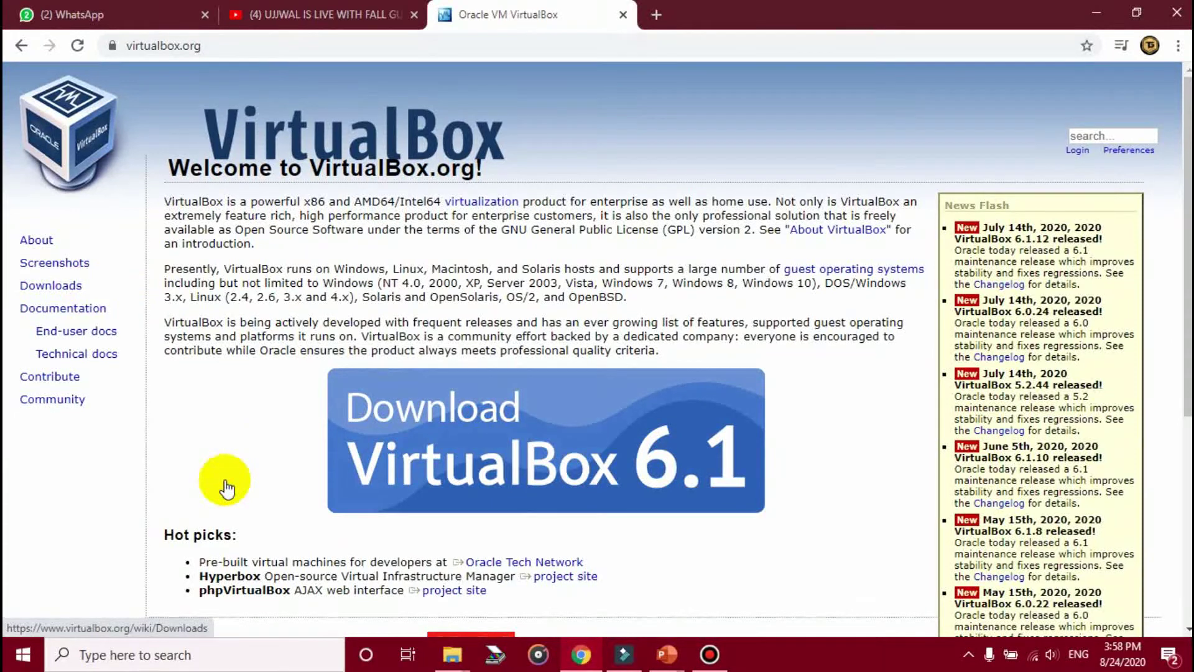
click(483, 449)
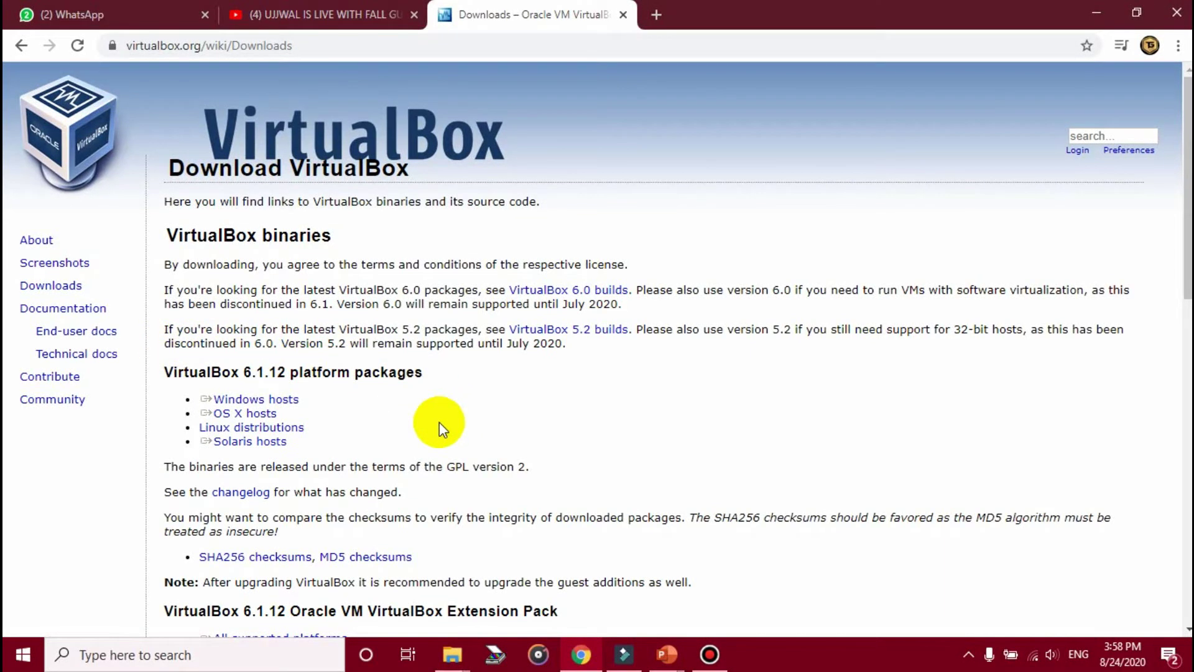
Step: Examine the VirtualBox 6.1.12 platform packages for the different host systems and the remaining sections of the downloads page
drag(306, 427, 207, 414)
click(324, 473)
scroll(334, 489, down, 1)
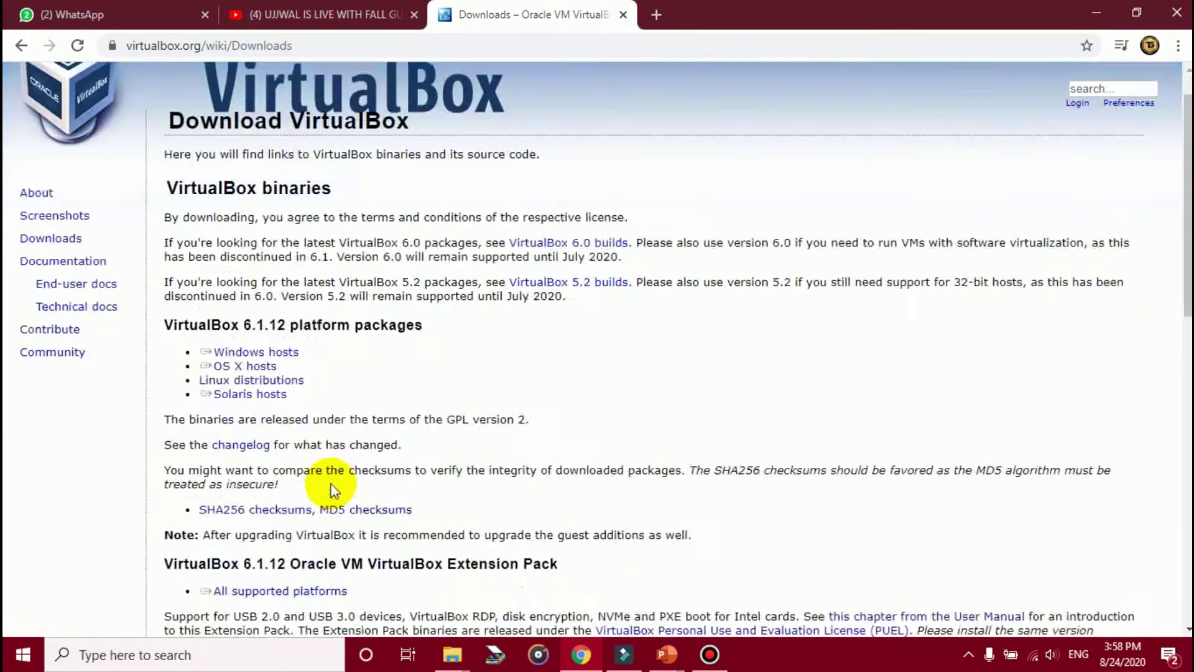
scroll(334, 489, down, 3)
triple_click(257, 208)
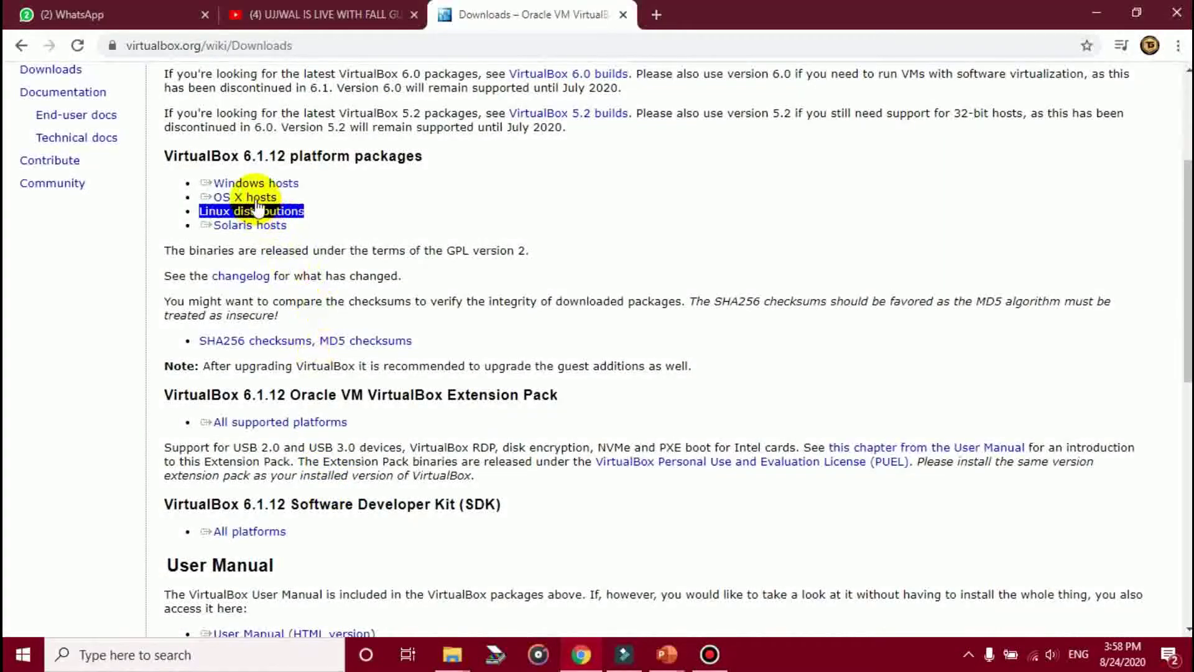
triple_click(245, 198)
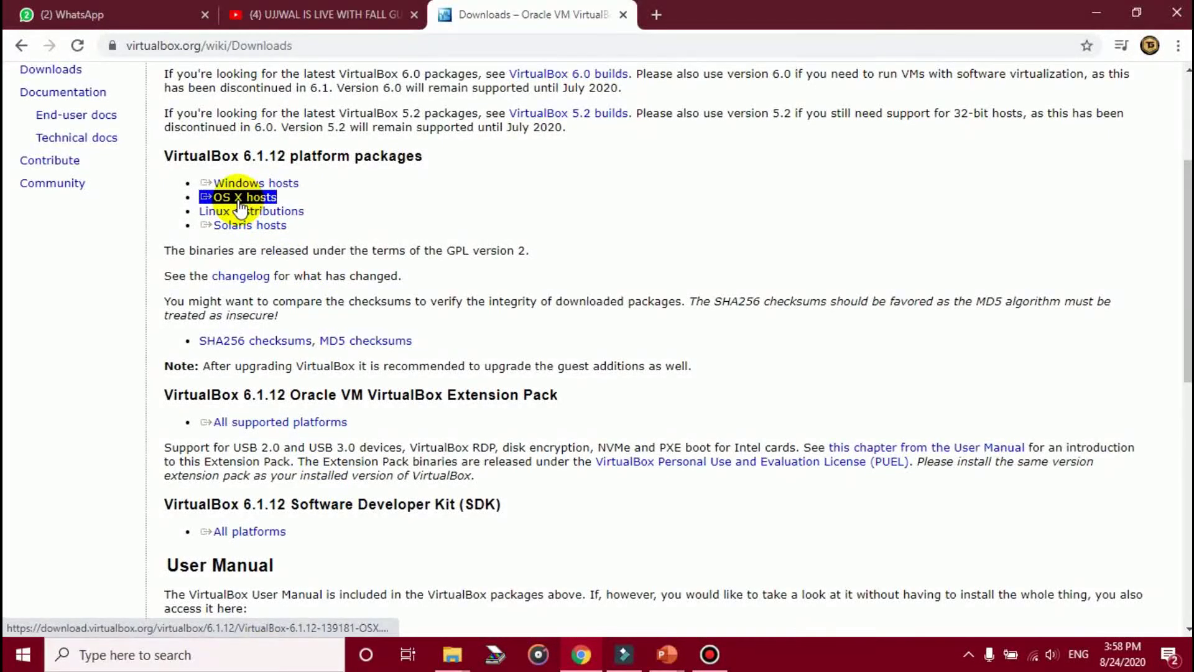
triple_click(249, 225)
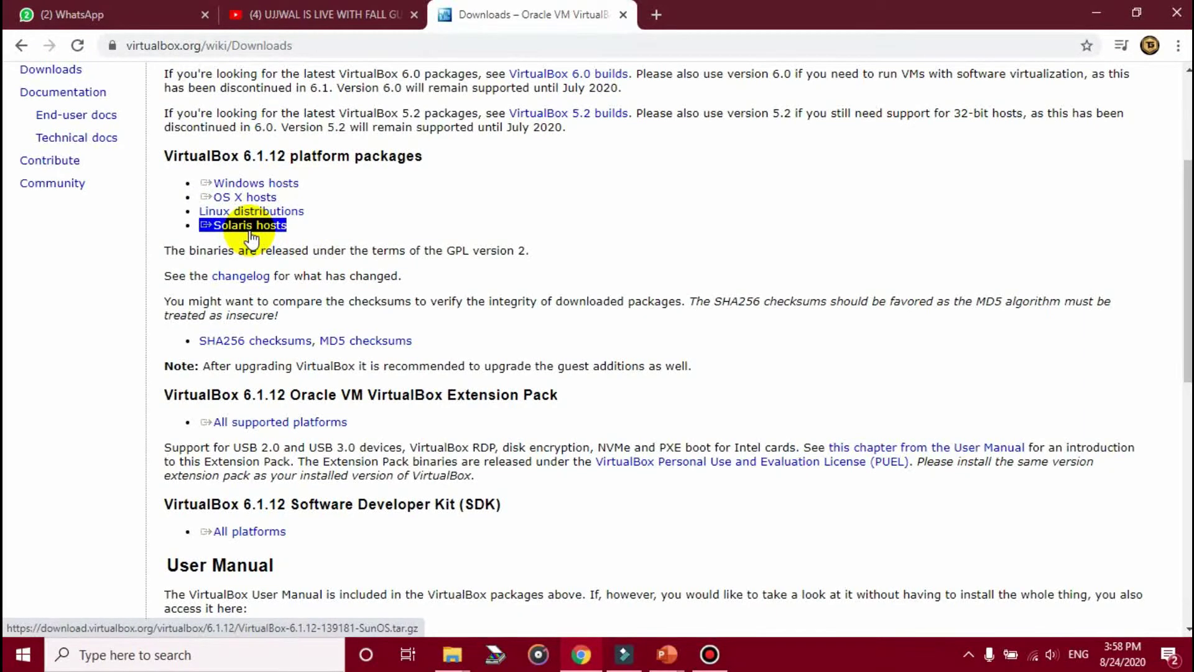
click(272, 261)
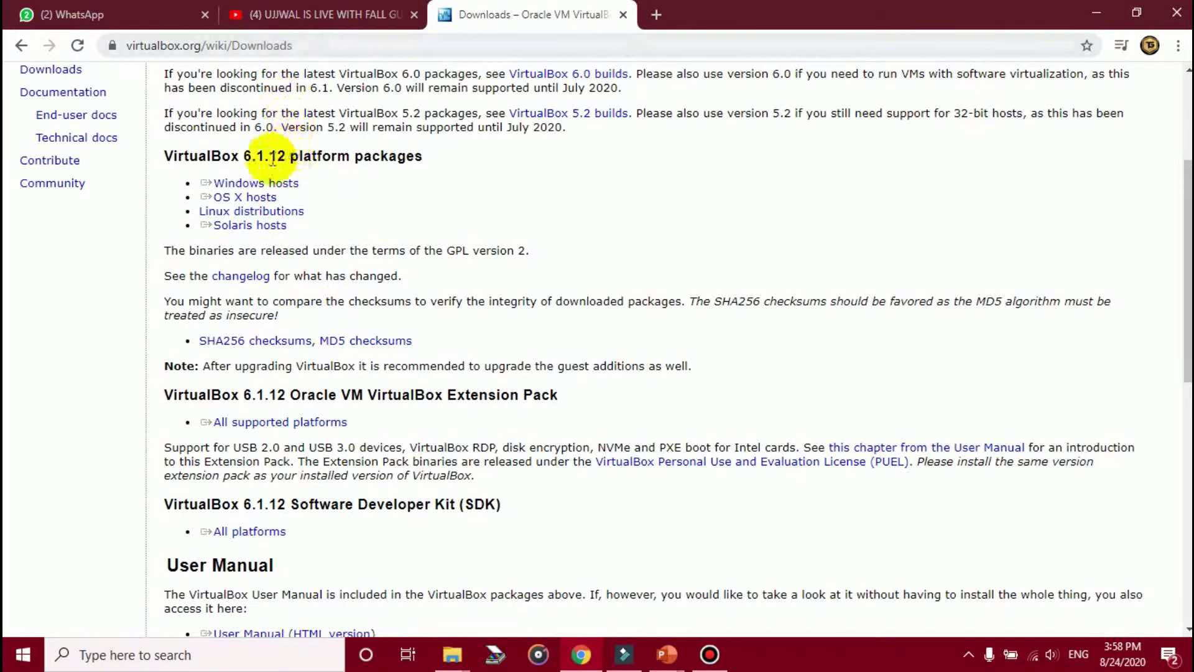
click(371, 157)
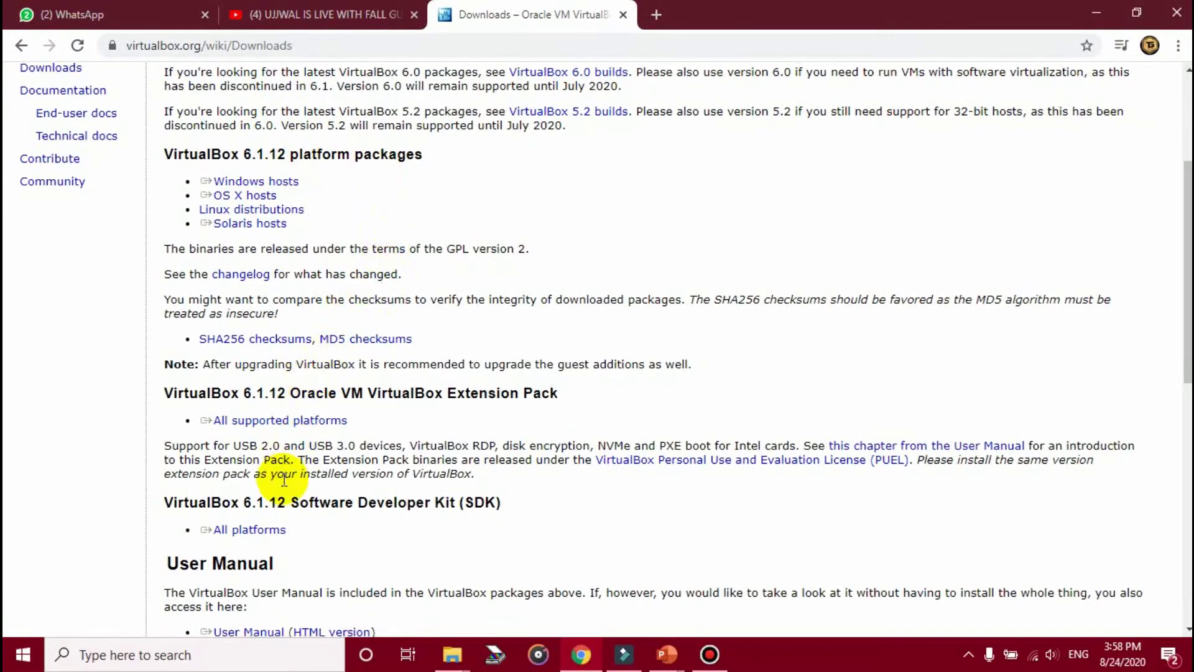
scroll(281, 475, down, 5)
scroll(283, 478, down, 4)
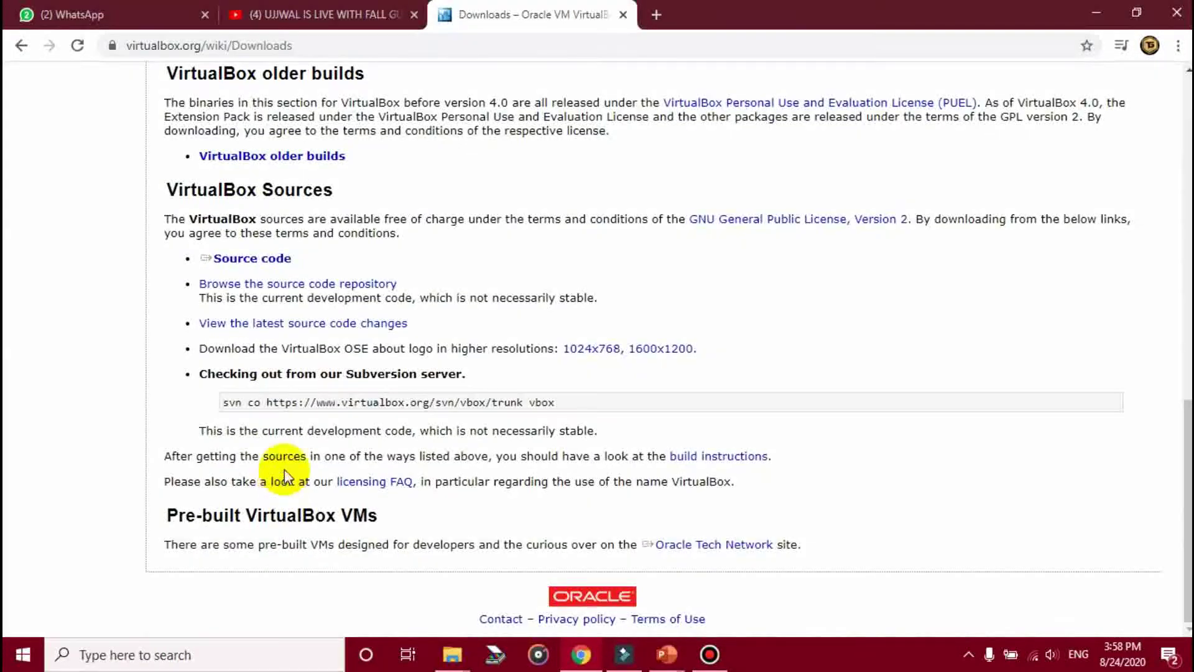
scroll(389, 304, up, 1)
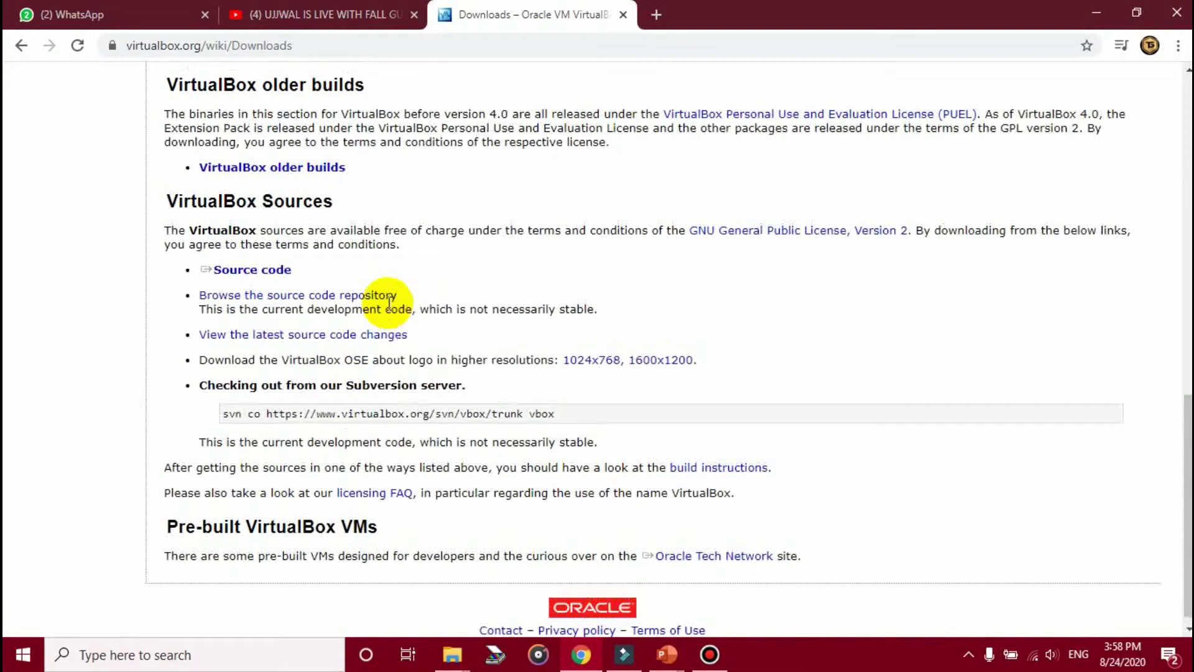
scroll(389, 304, up, 20)
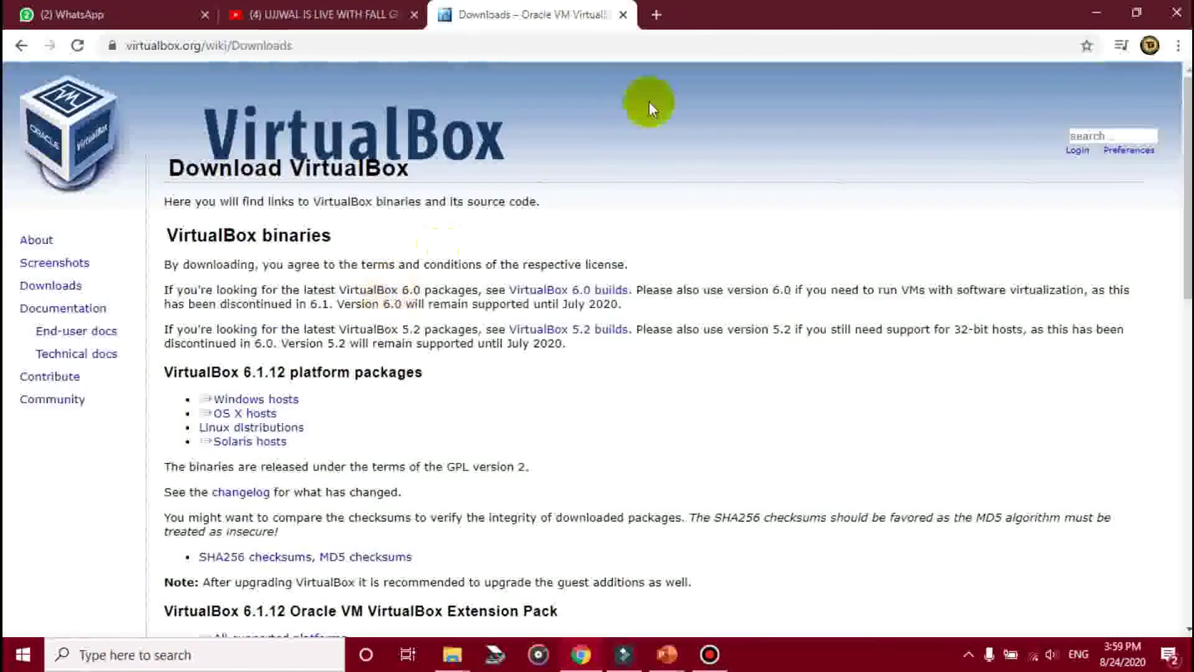
Step: Leave the browser, open the Downloads folder in File Explorer and look through it for the VirtualBox installer
click(1096, 12)
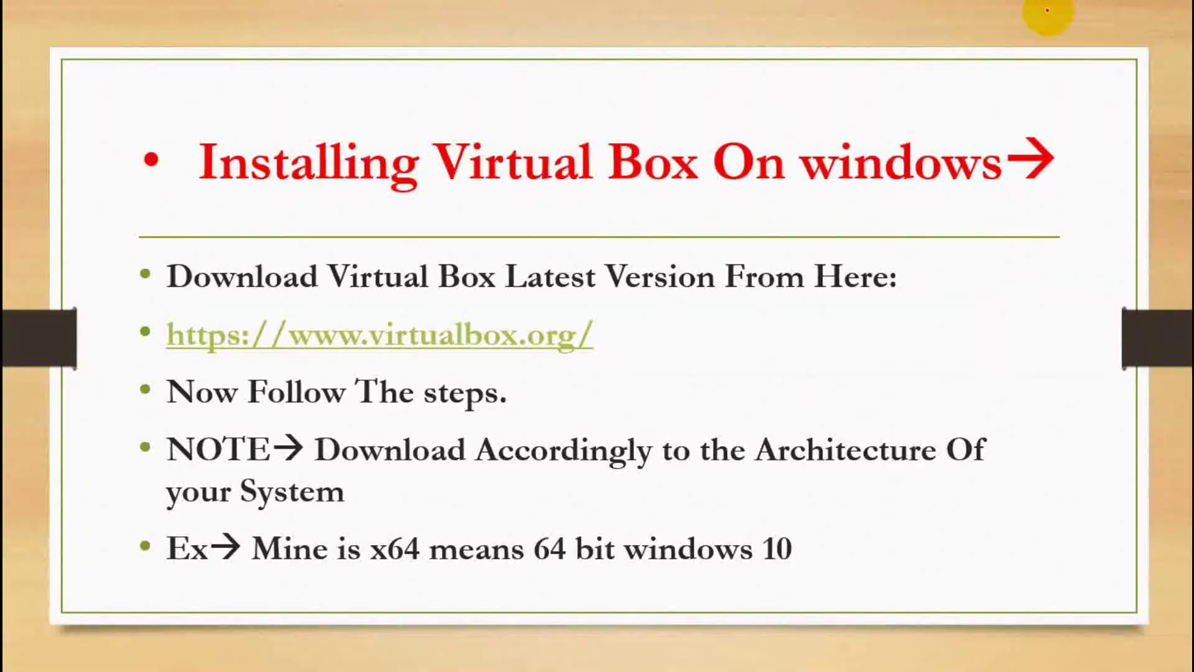
key(super+d)
mouse_move(452, 655)
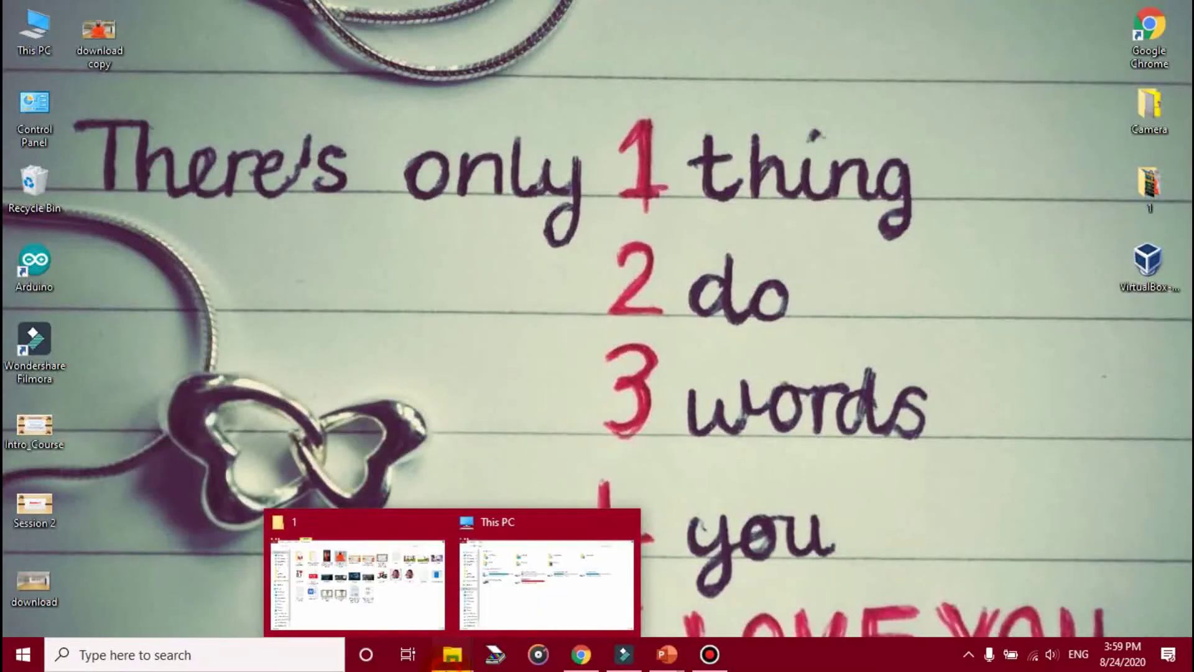
click(489, 558)
double_click(840, 125)
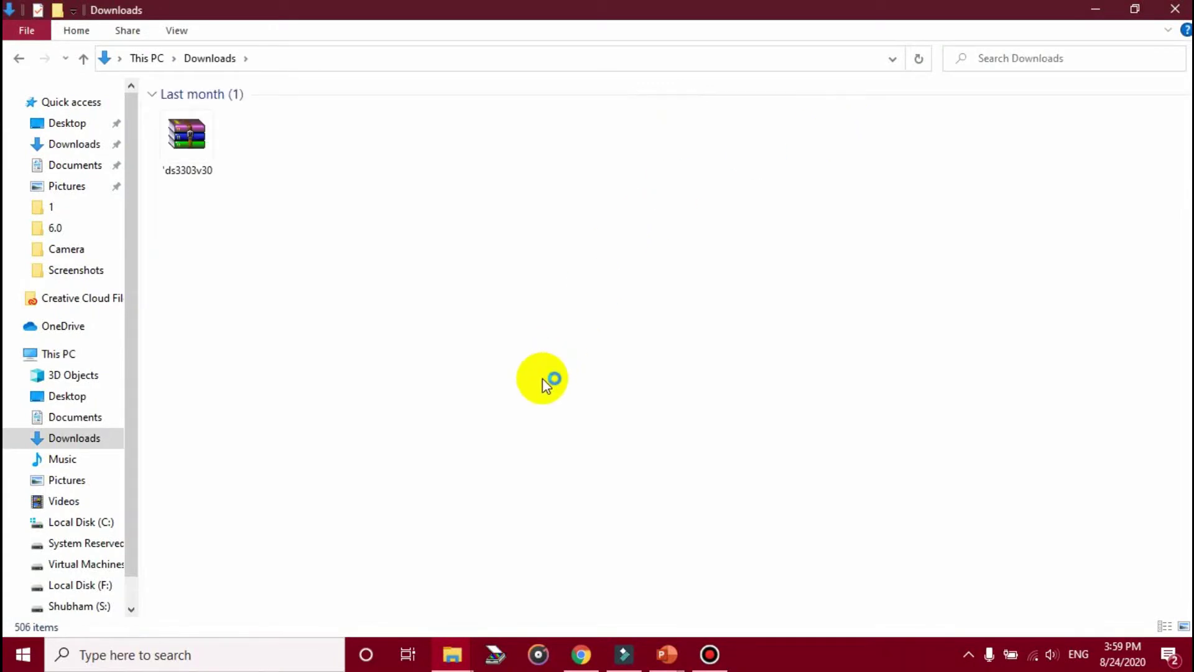
scroll(544, 386, down, 1)
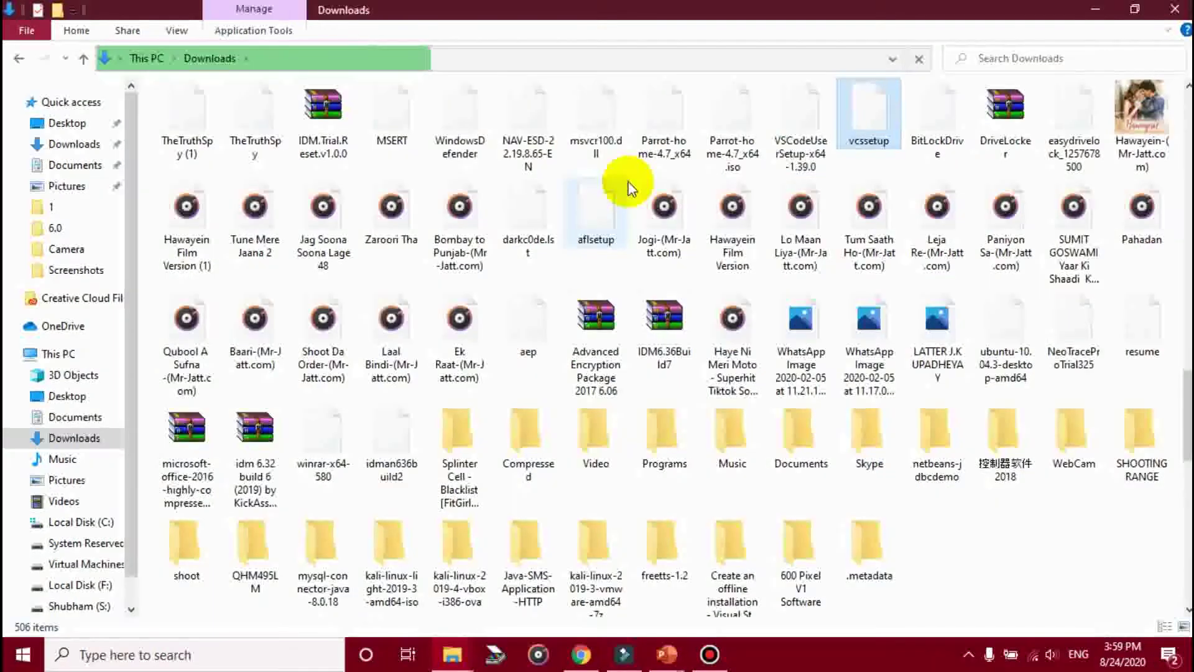
key(i)
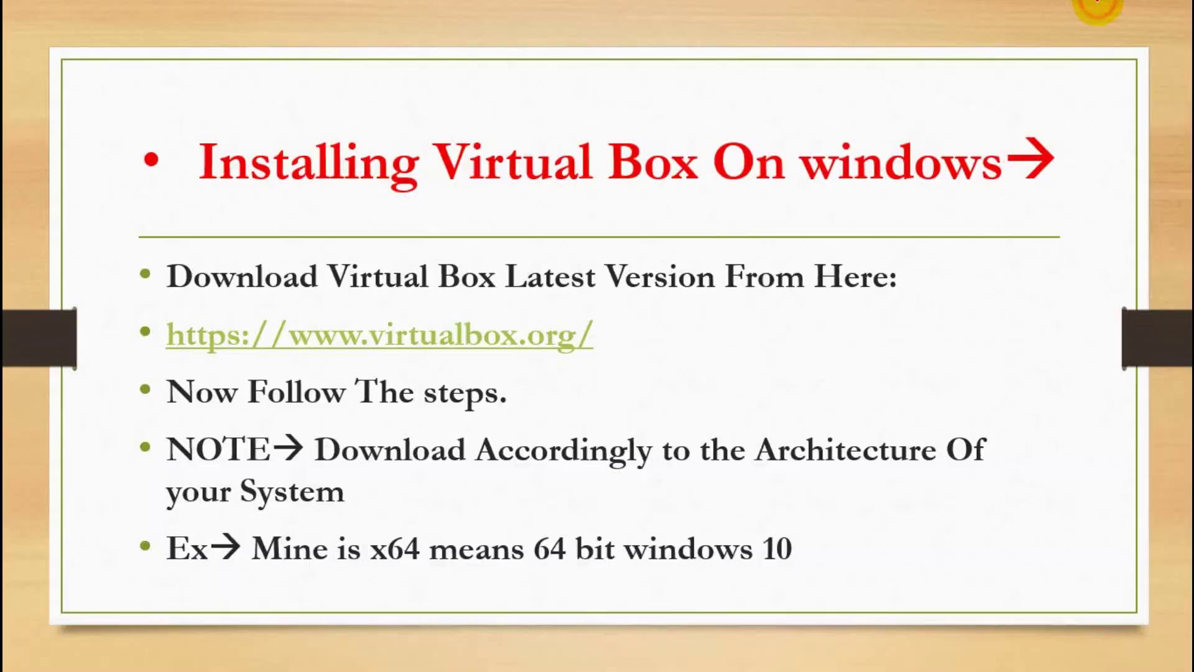
Step: Return to the Downloads folder to view the VirtualBox-6.0.14-133895-Win installer, and minimize the folder to get back to the desktop
key(super+d)
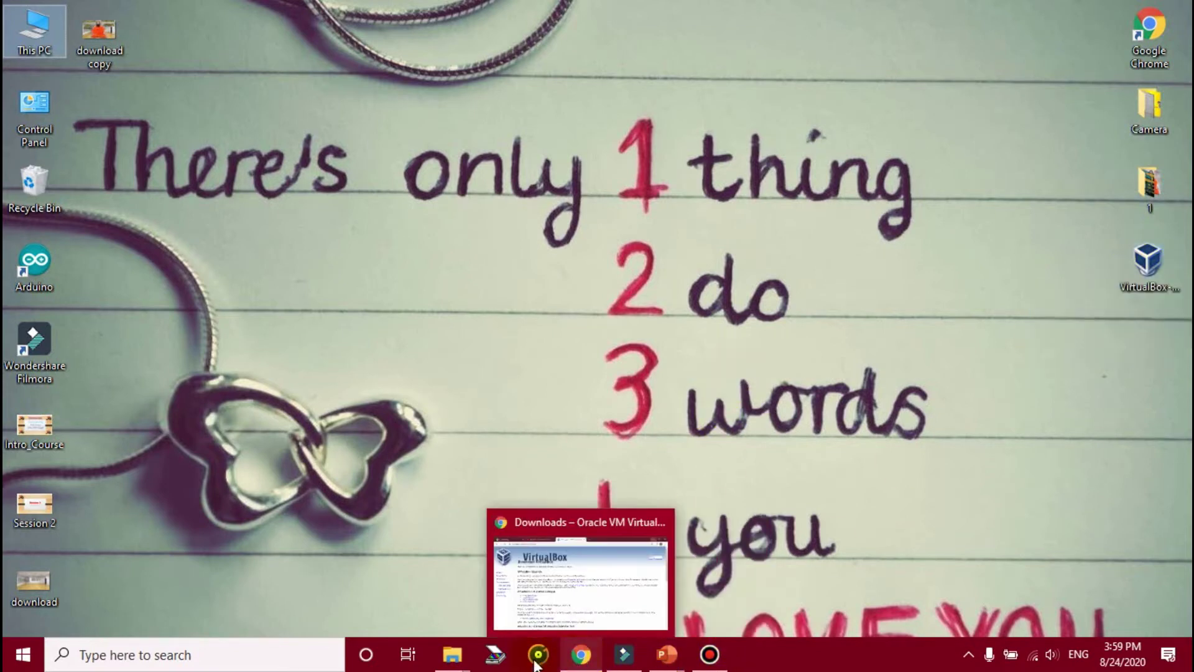
mouse_move(452, 655)
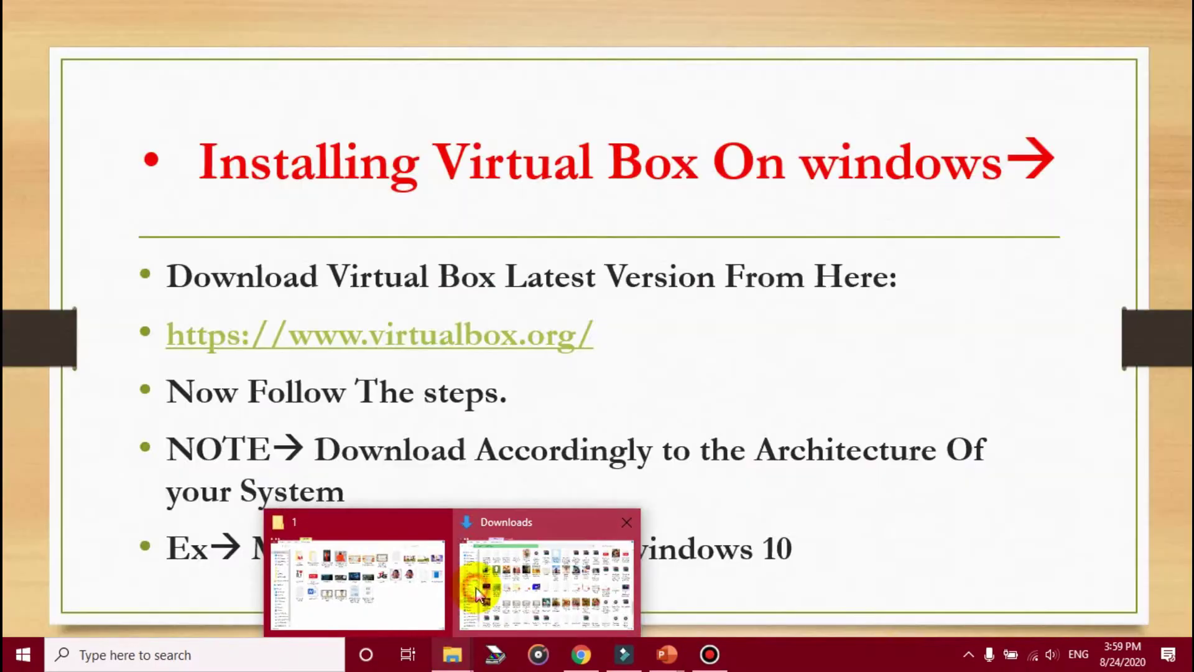
click(475, 592)
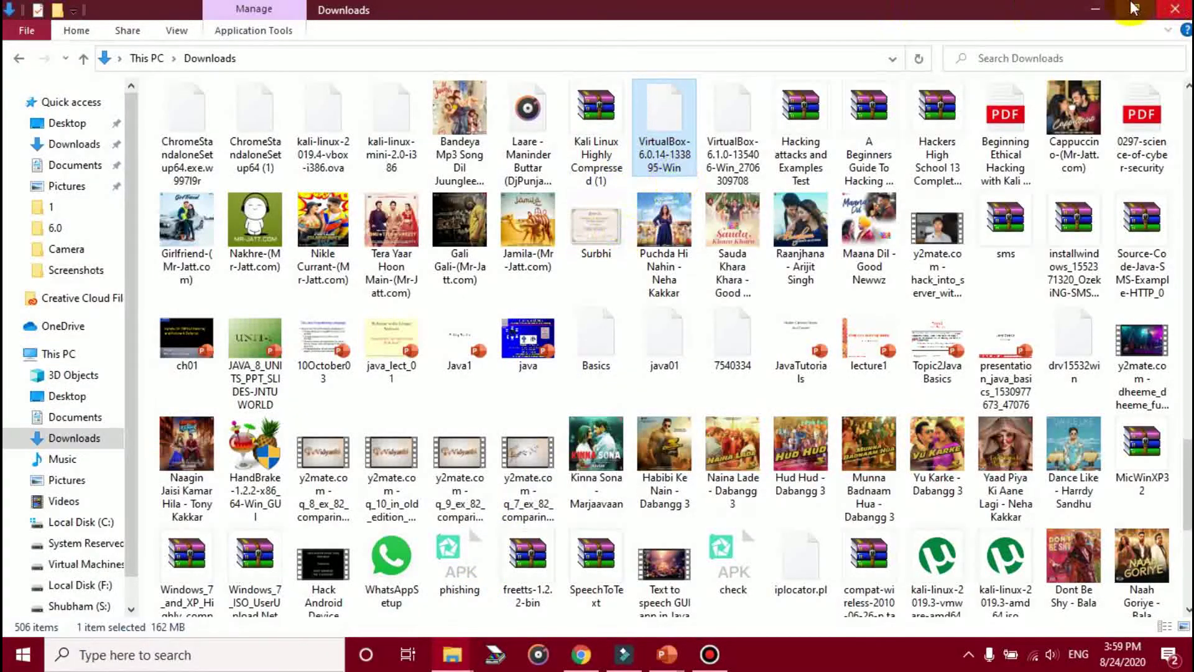
click(1097, 9)
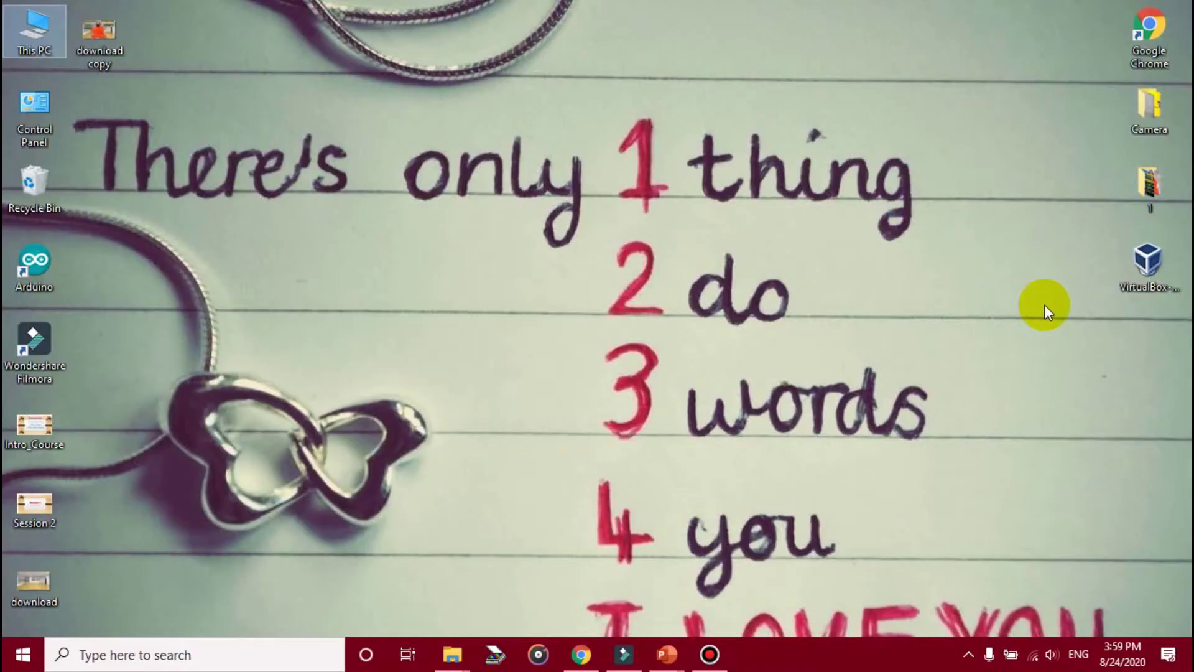
Step: Move the VirtualBox-6.0.14-133895-Win installer to an open area of the desktop and select it
drag(1138, 286, 893, 251)
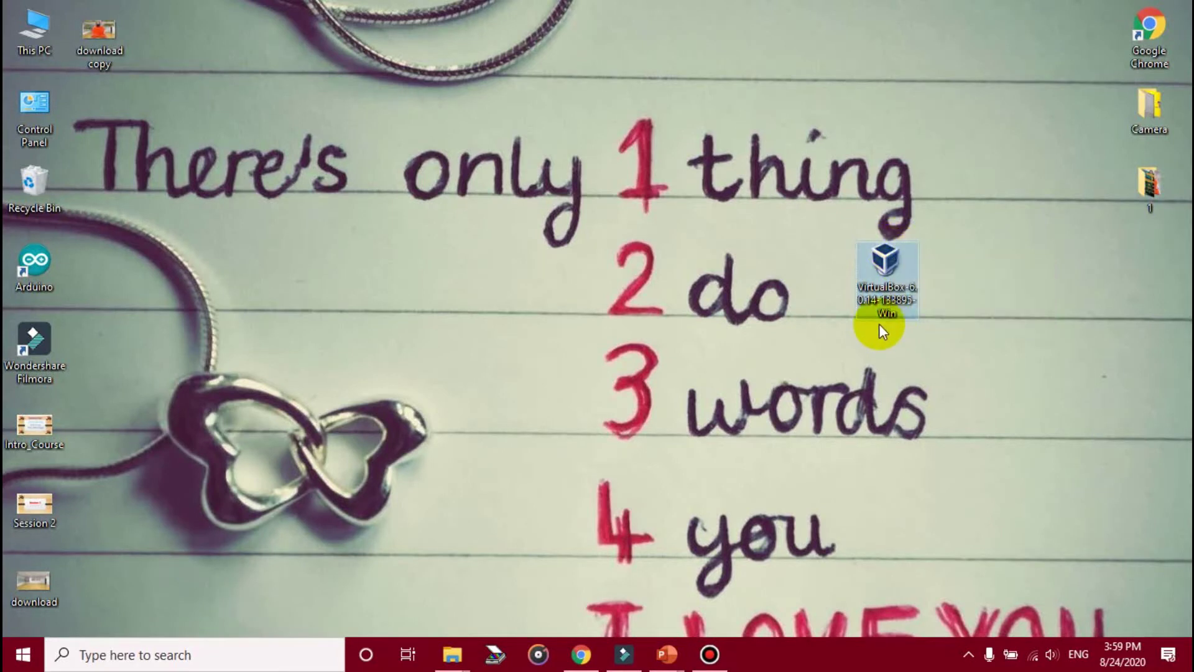
drag(807, 212, 965, 349)
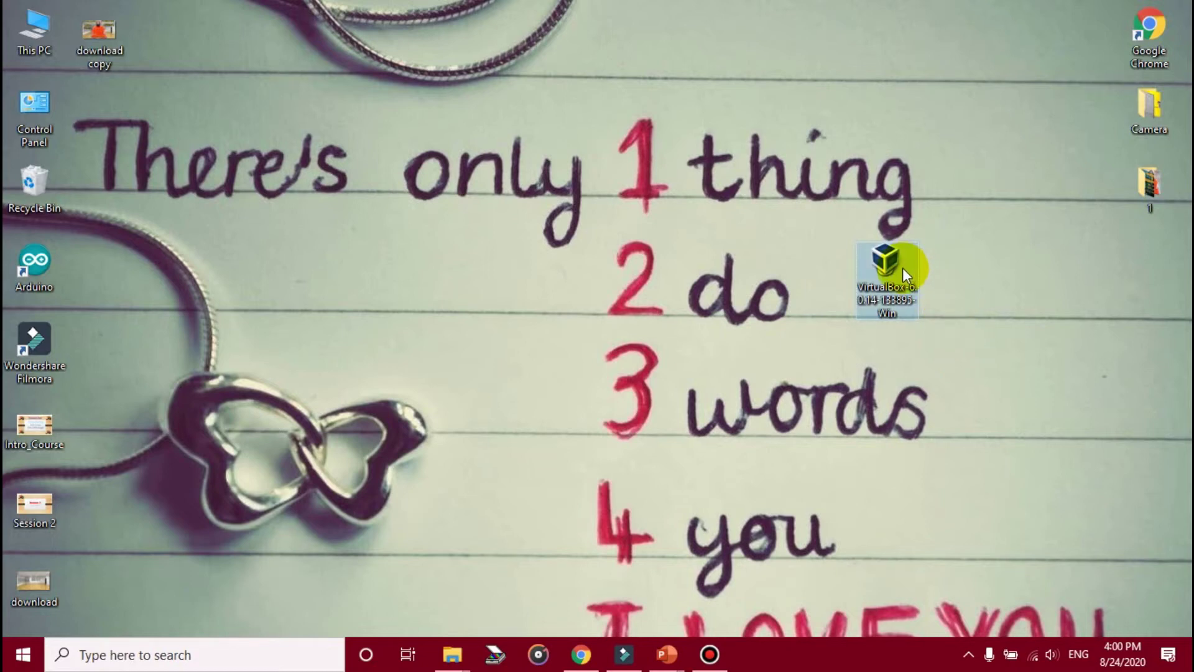
mouse_move(898, 271)
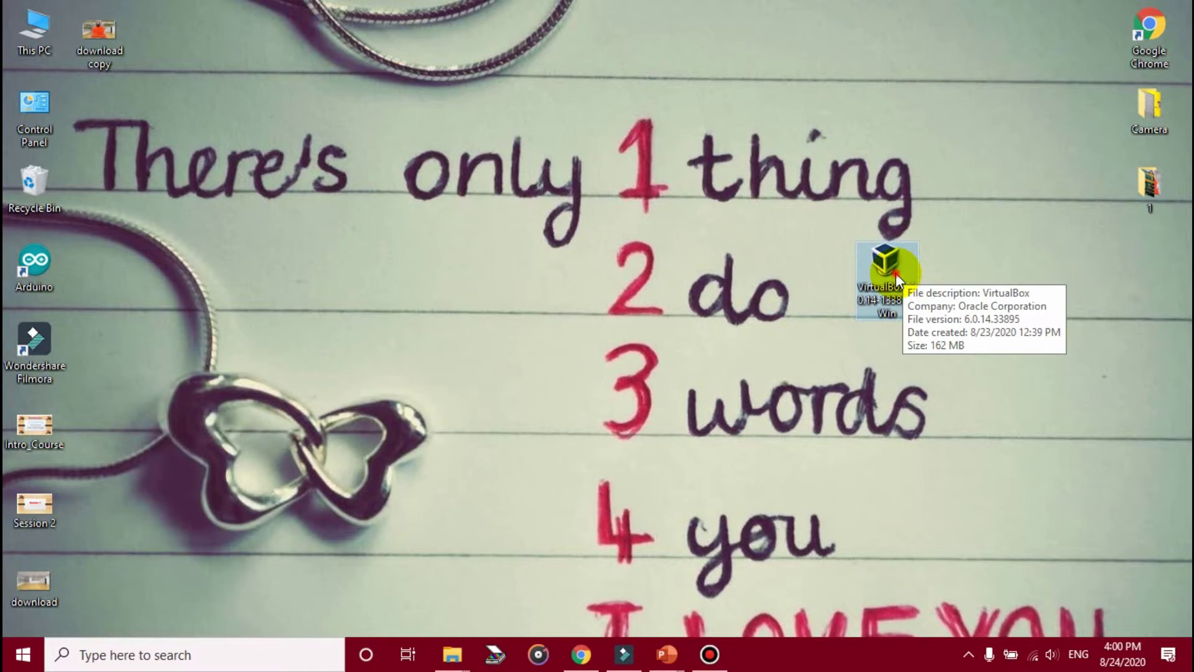
click(896, 273)
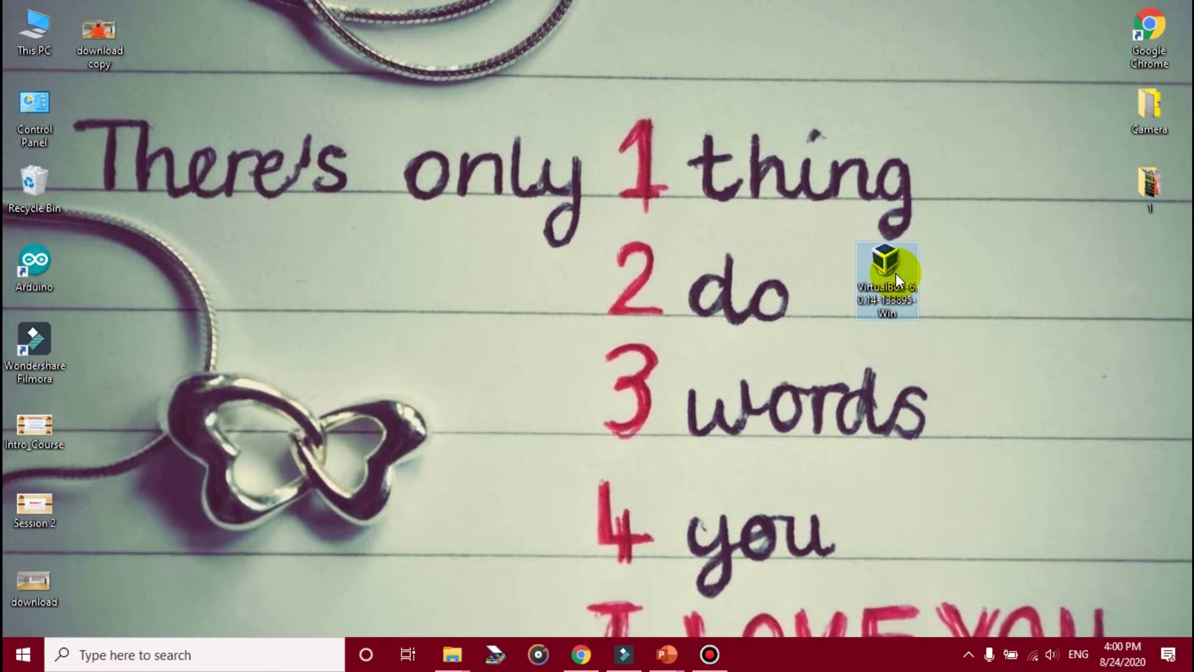
Step: Launch the VirtualBox 6.0.14 installer and bring its setup wizard to the front of the slide show
double_click(886, 277)
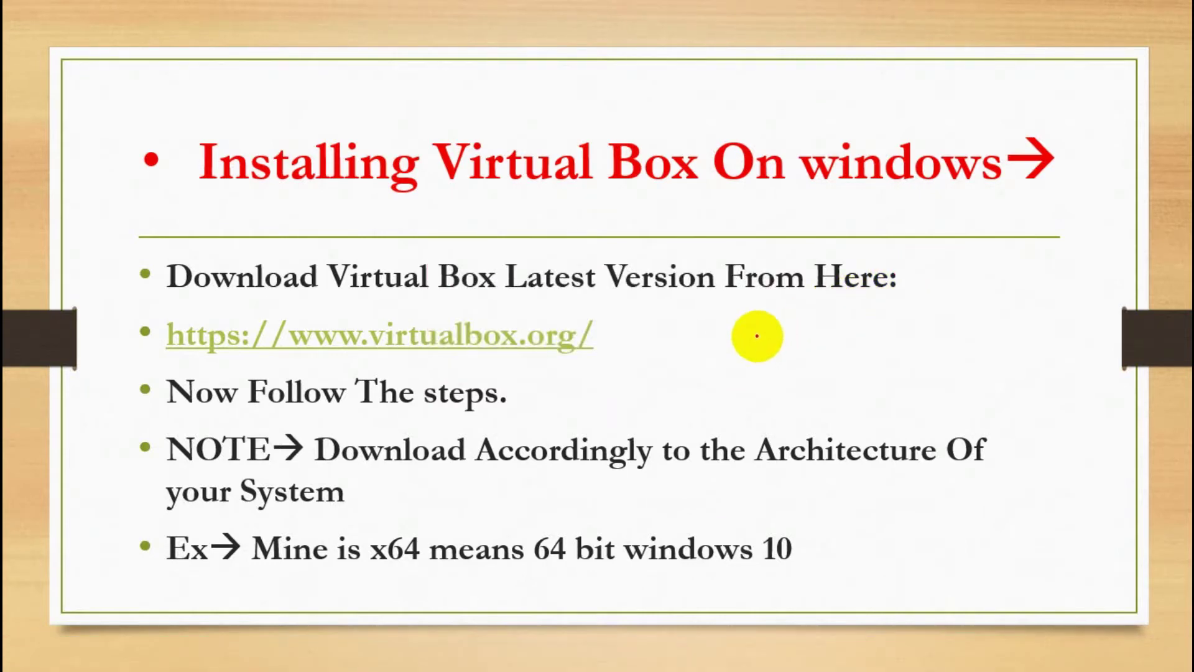
key(Escape)
click(755, 560)
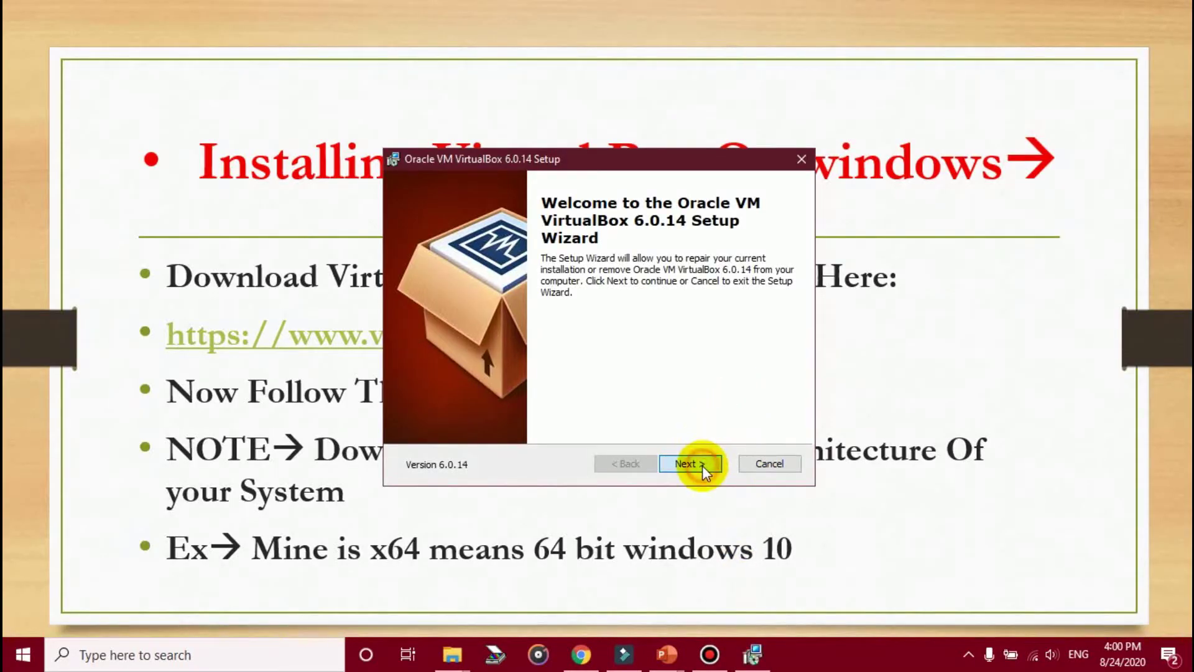
Step: View the repair and remove options in the VirtualBox 6.0.14 setup wizard, and cancel the installation
click(703, 465)
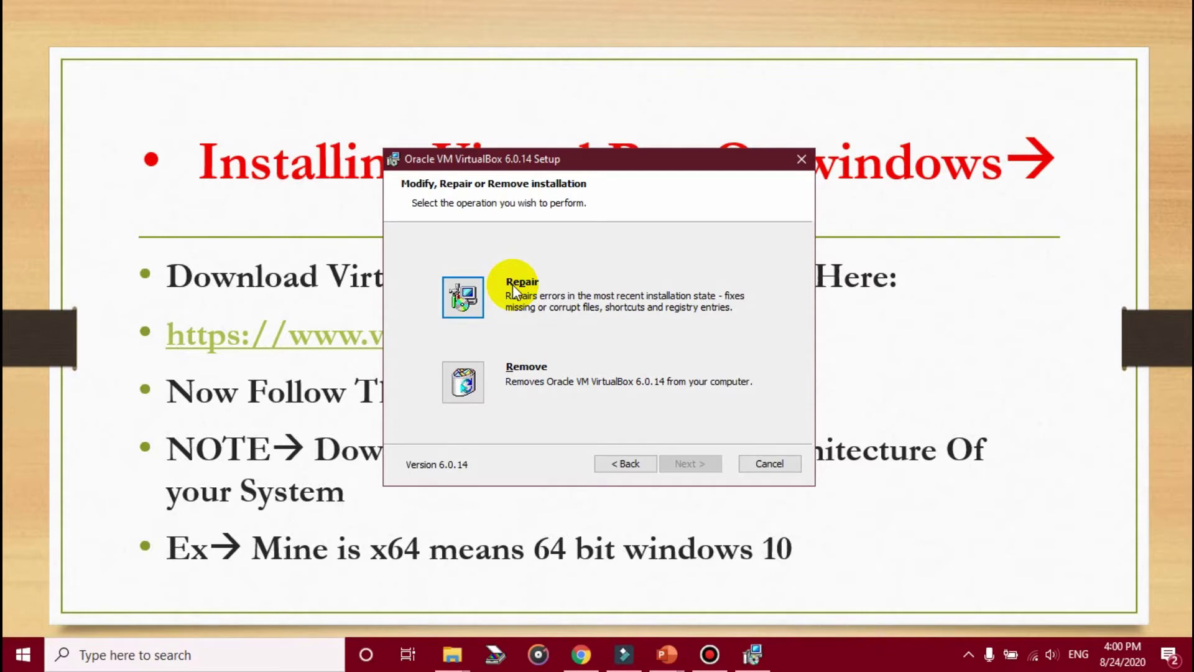
click(801, 160)
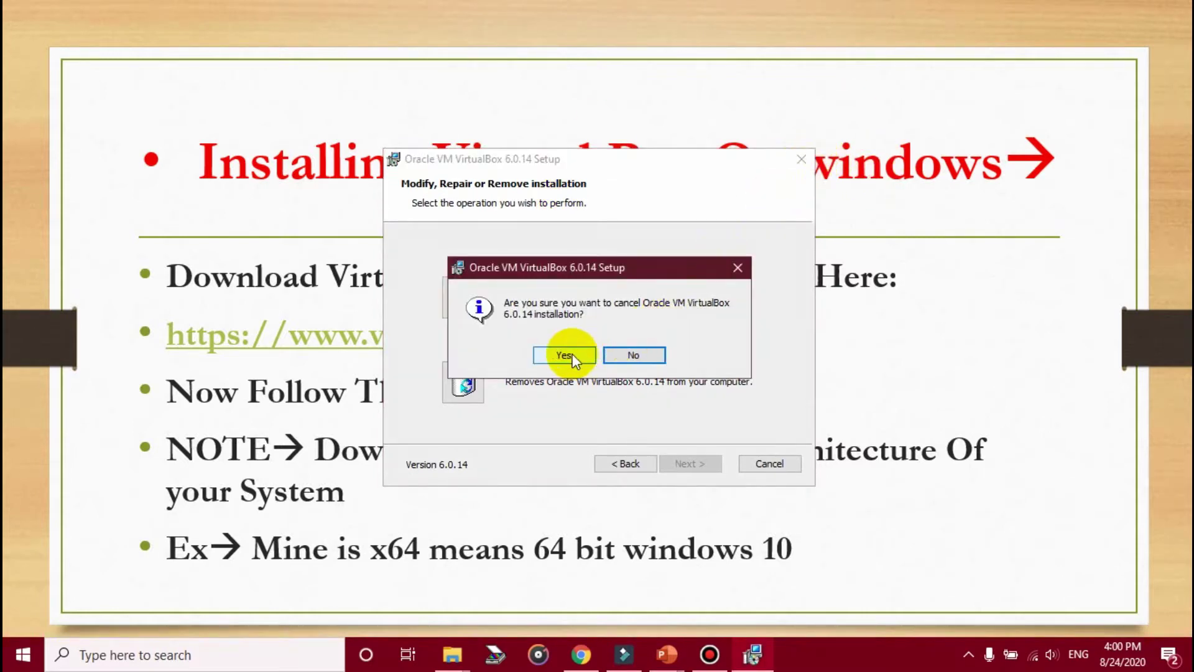
click(572, 356)
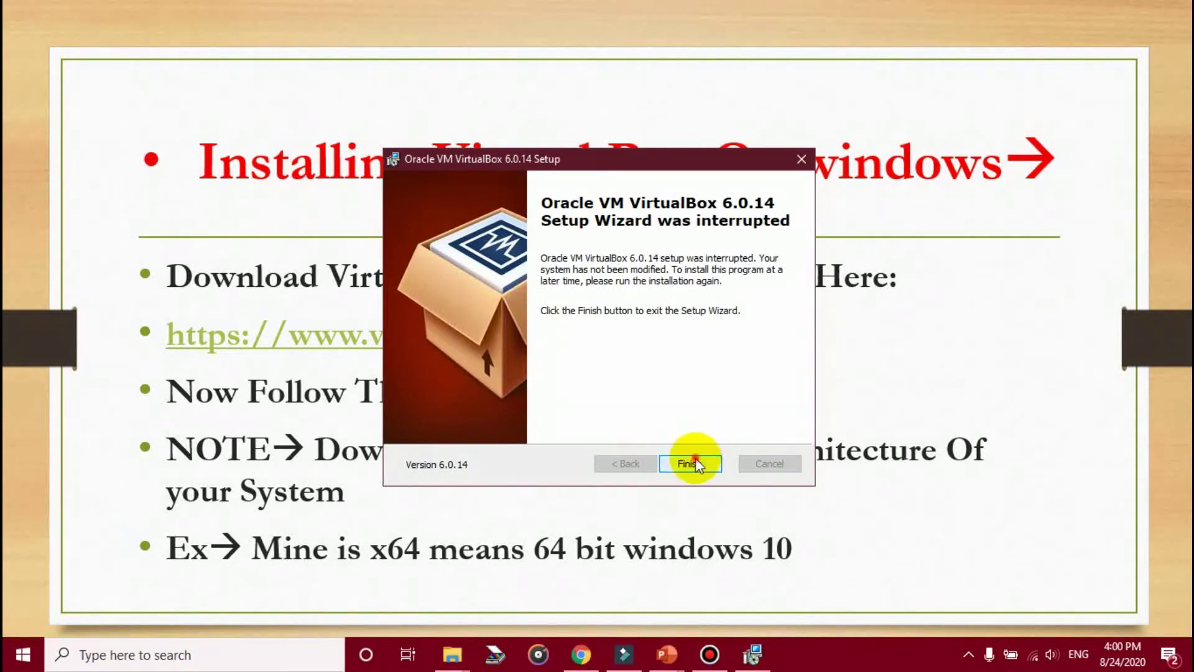
Step: Exit the VirtualBox setup wizard and move the installer file below the folder named 1 on the desktop
click(695, 463)
click(695, 454)
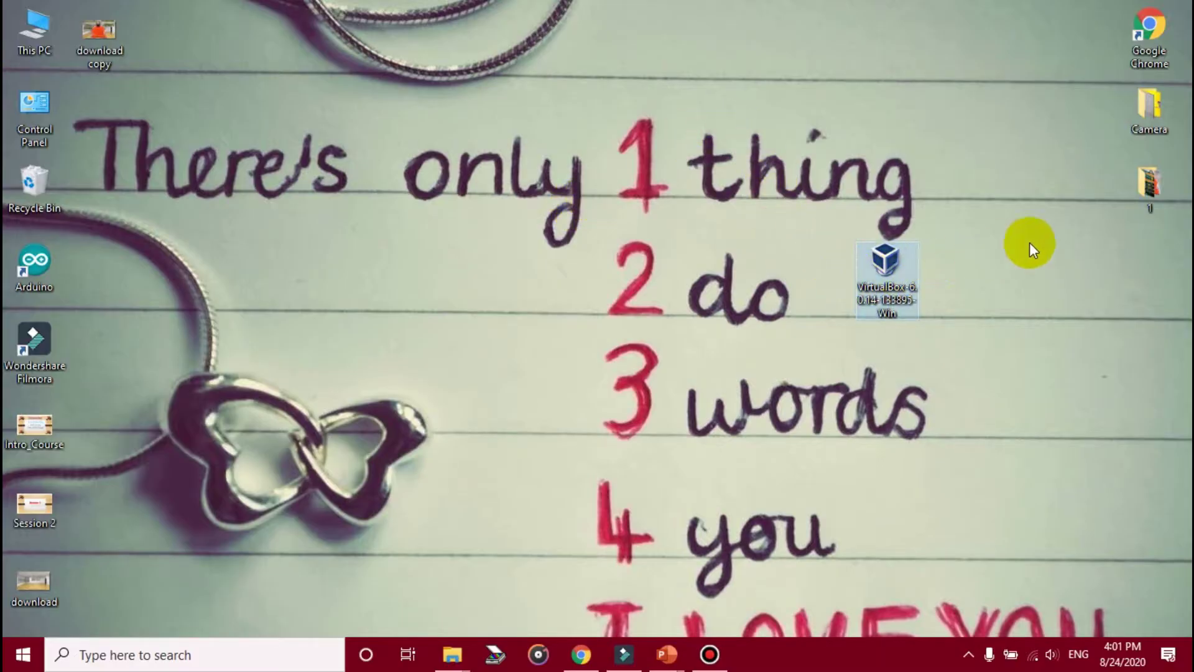
drag(891, 286, 1138, 274)
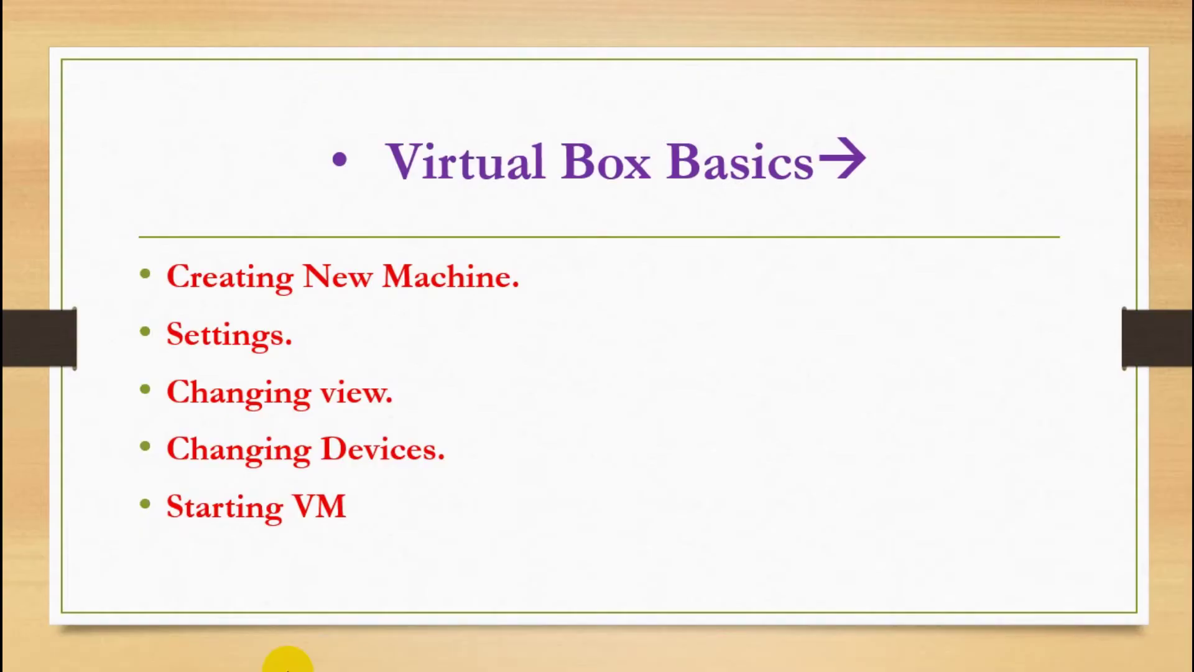
Step: Find Oracle VM VirtualBox with a Windows search for "vi", open it and dismiss the new-version notice
click(289, 659)
text(vi)
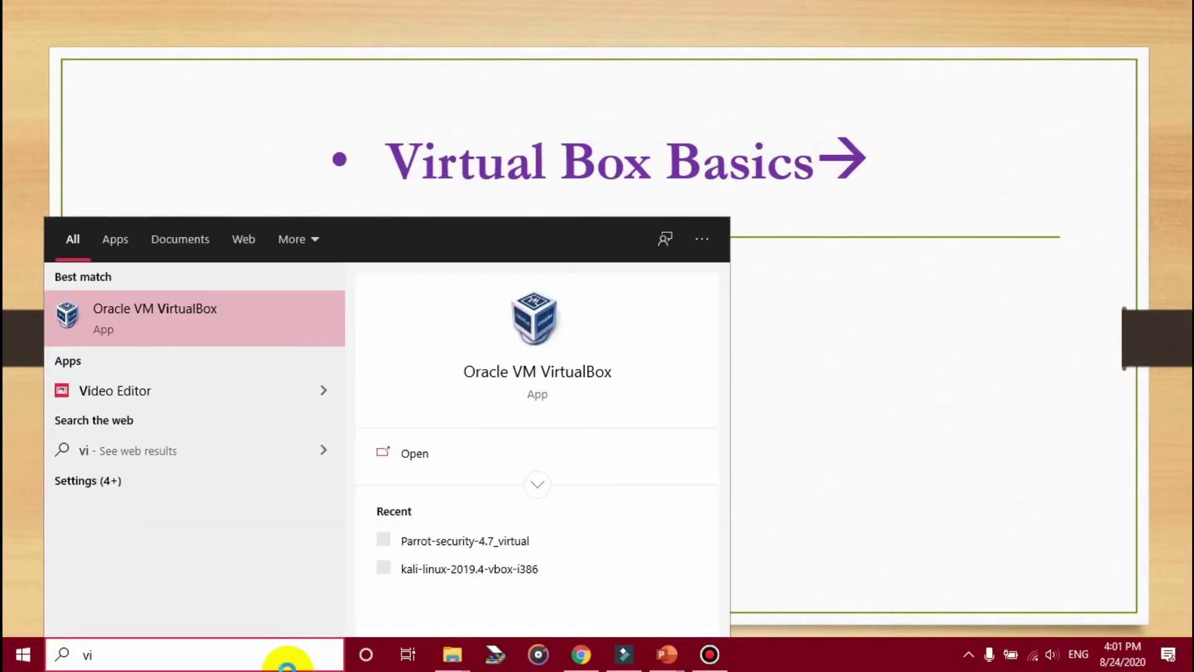
key(Escape)
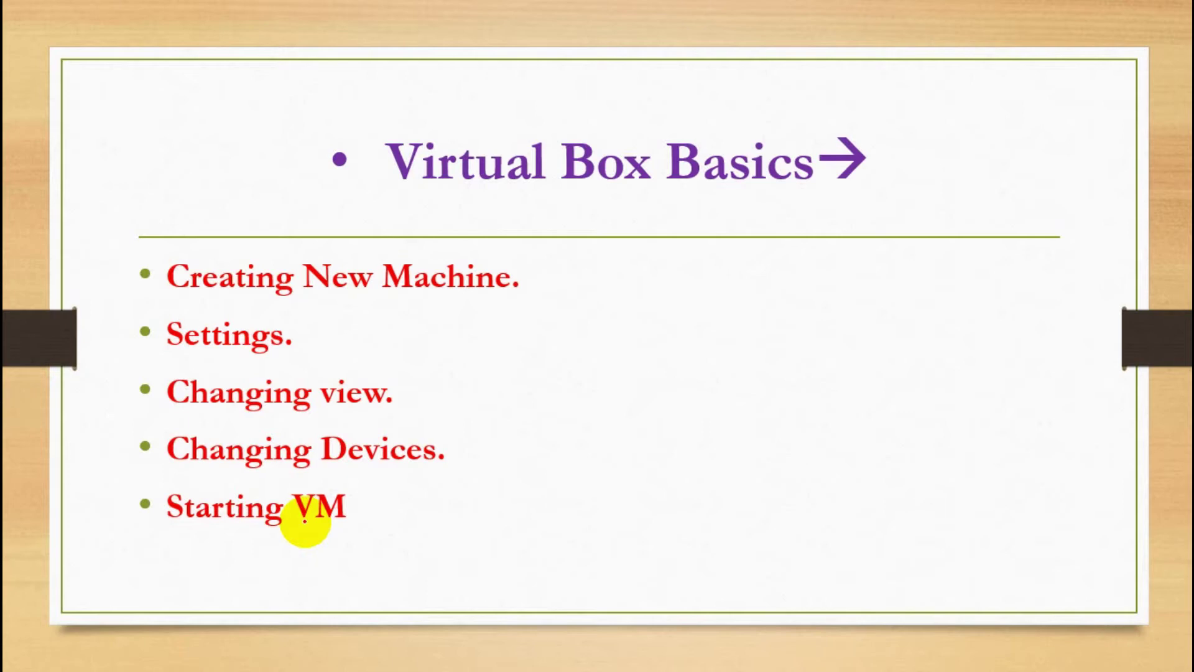
click(591, 277)
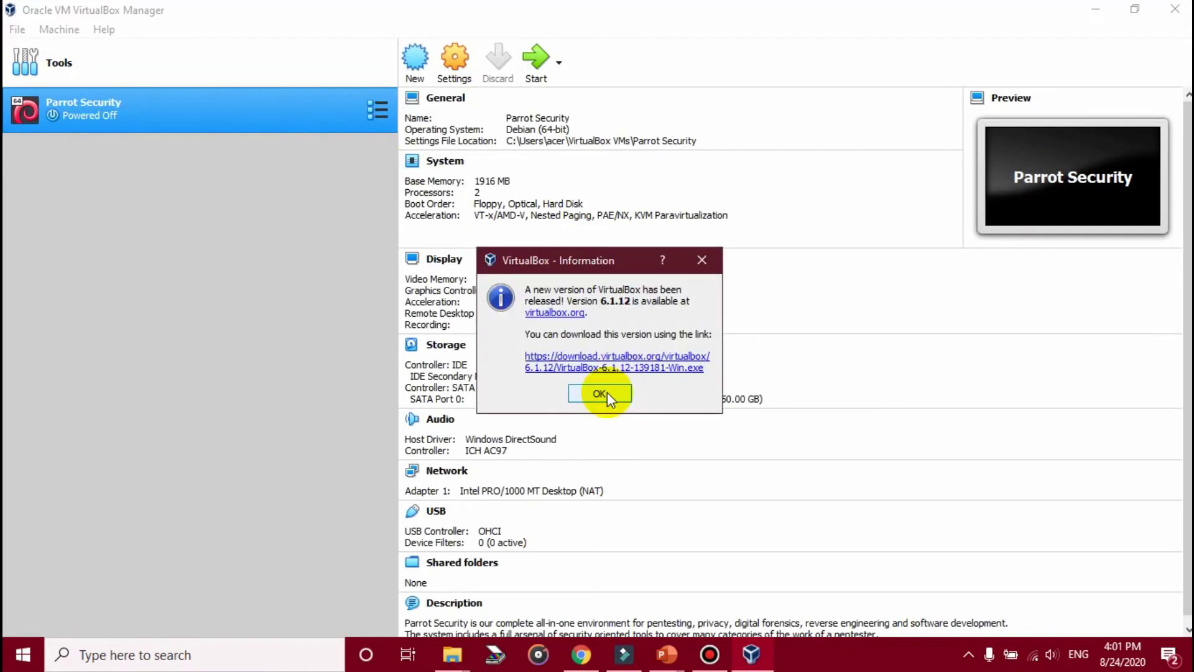
click(700, 260)
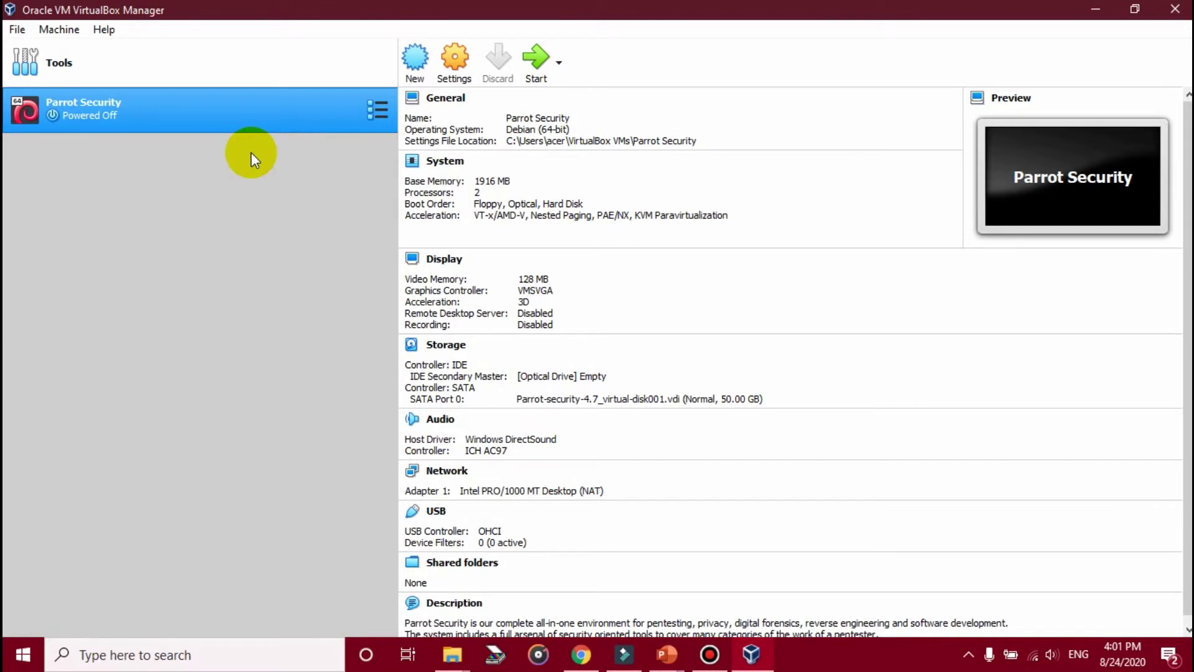
click(192, 73)
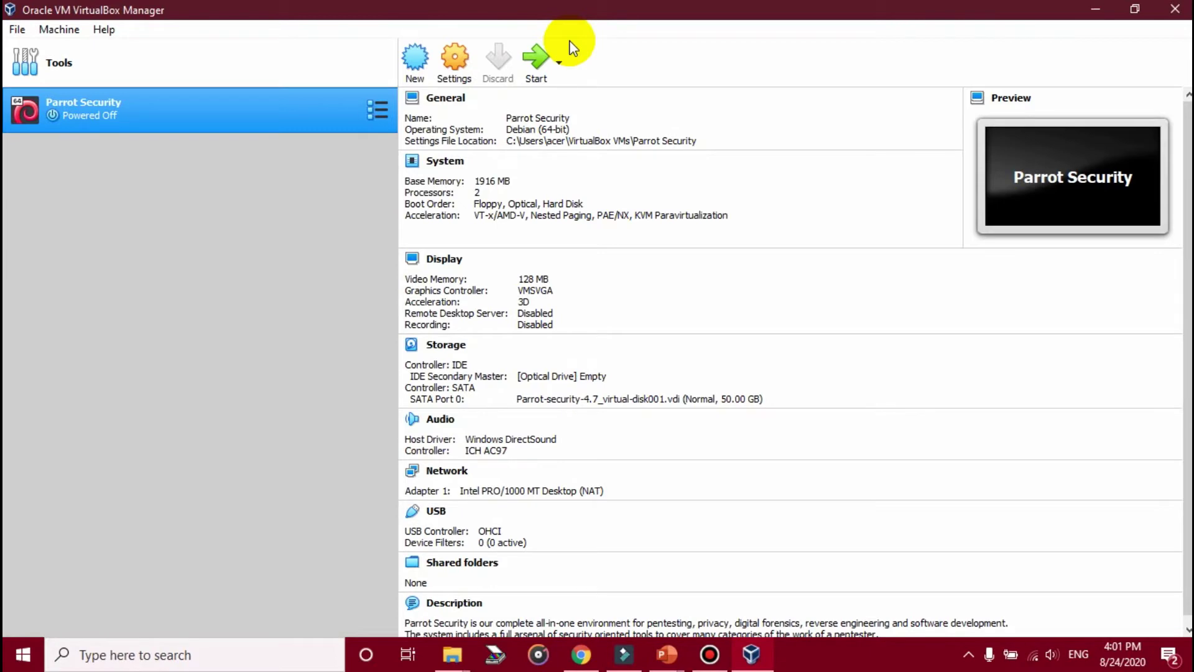
Step: Switch to the PowerPoint slide show, mark "Creating New Machine." with a pen stroke, and leave the slide for the desktop
mouse_move(667, 654)
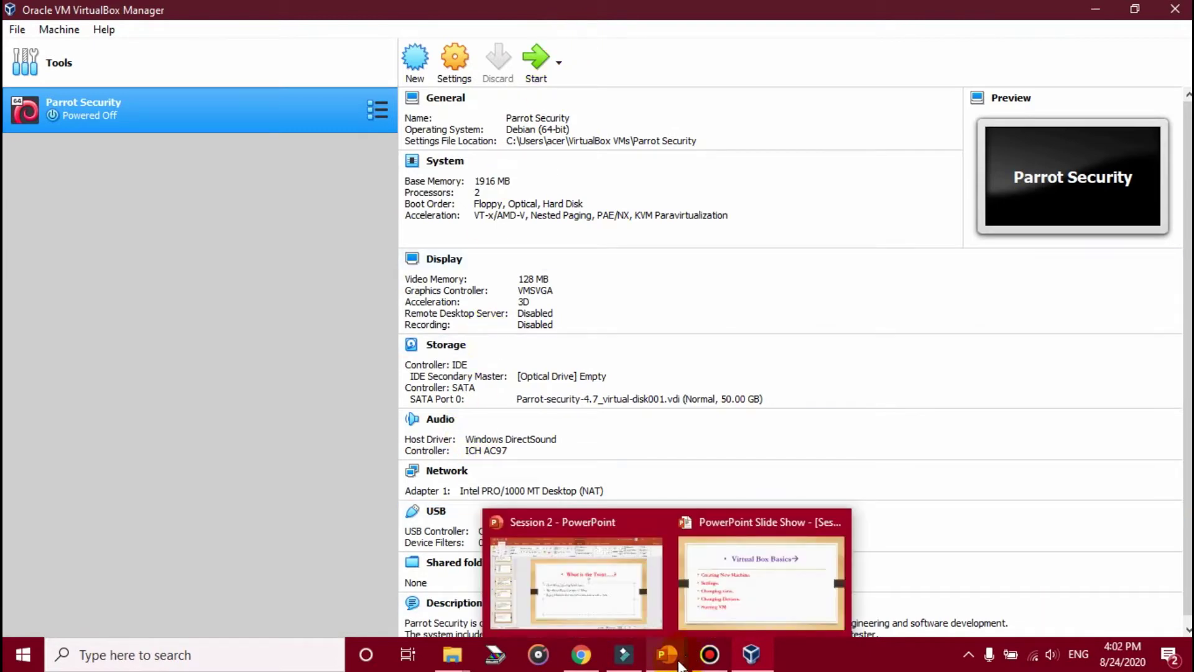
click(725, 592)
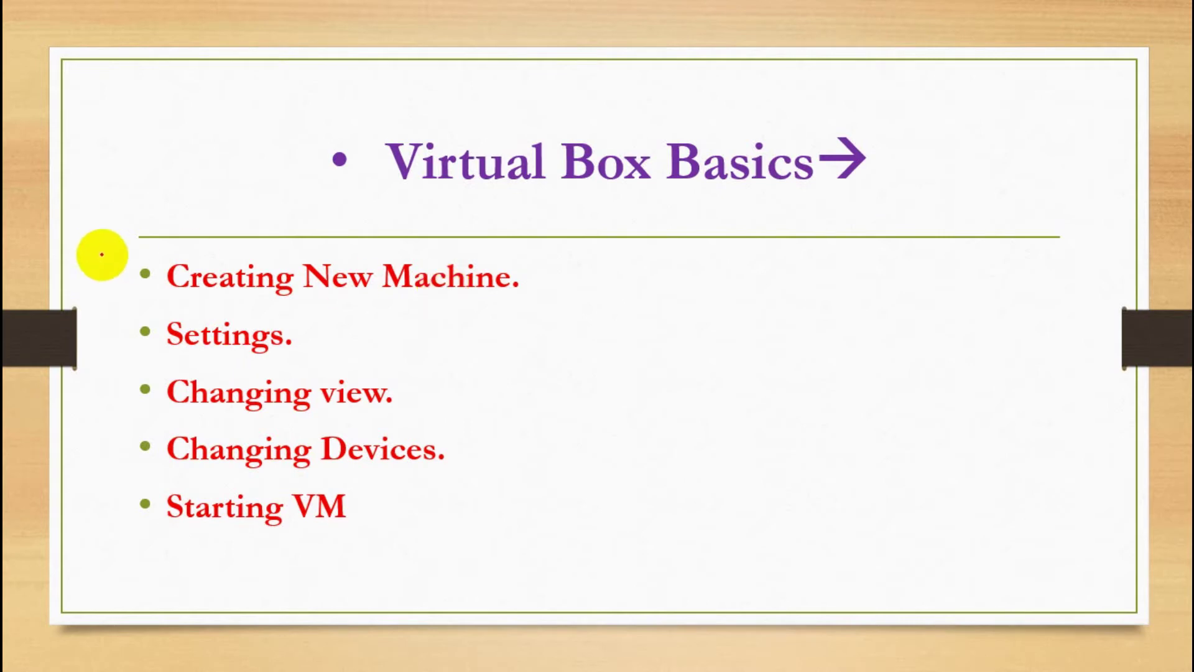
mouse_move(118, 256)
mouse_down()
mouse_move(131, 290)
mouse_move(150, 296)
mouse_up()
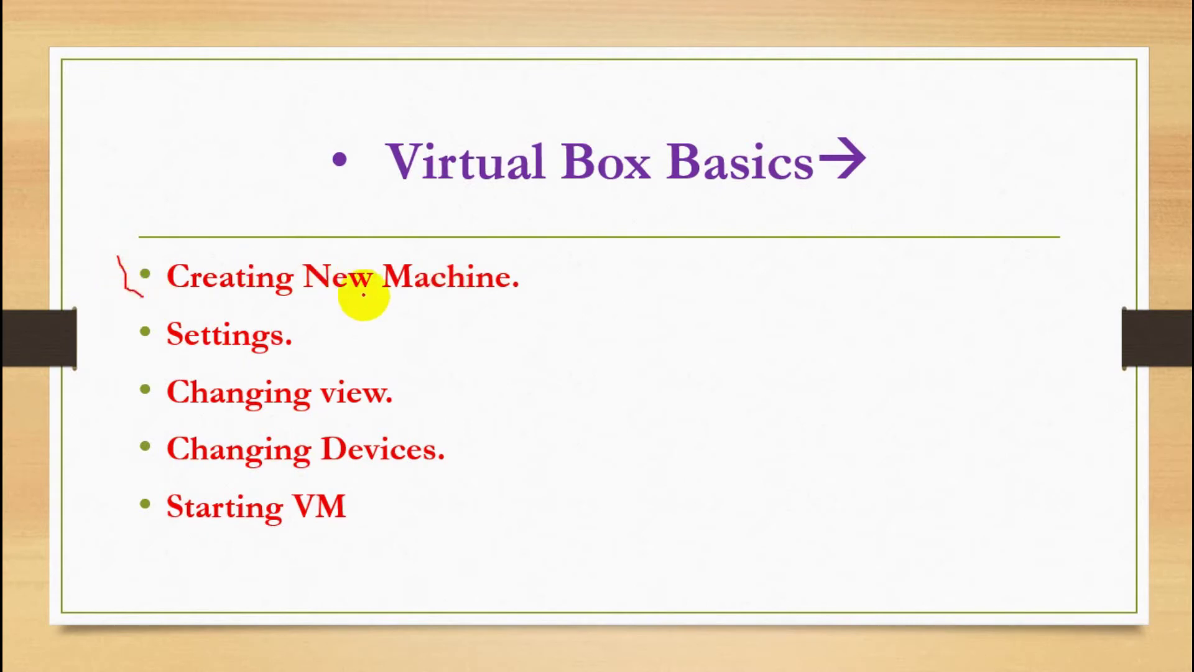
key(Escape)
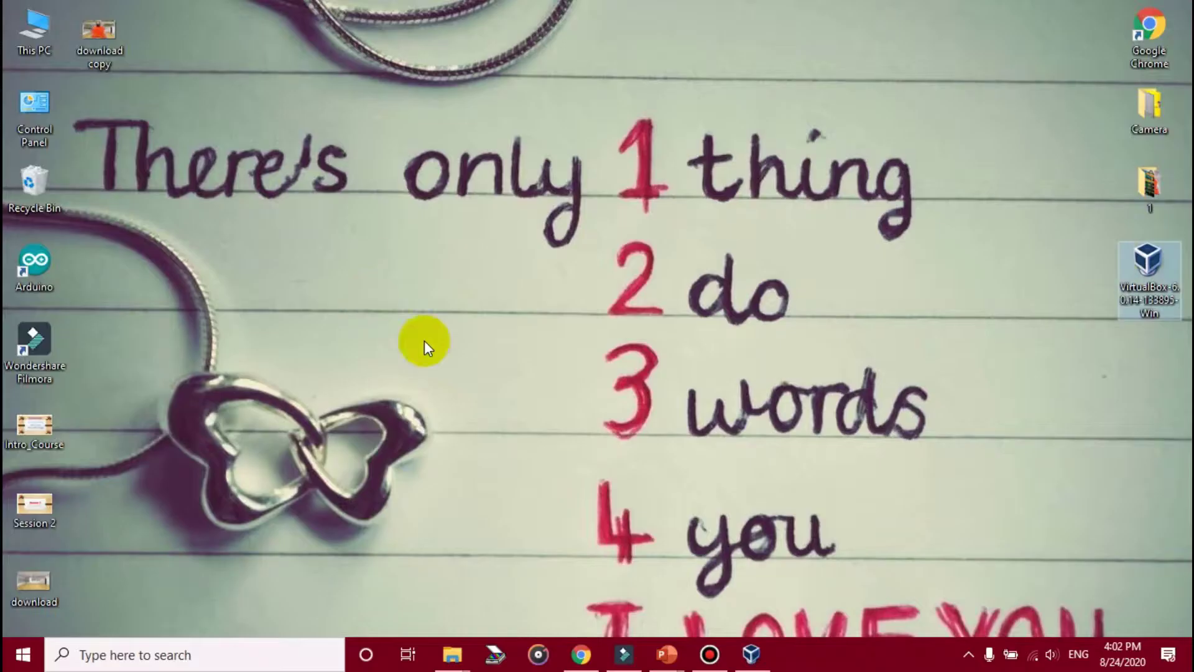
Step: Return to VirtualBox Manager, look over the file commands such as Import Appliance, and select the Parrot Security machine
click(762, 648)
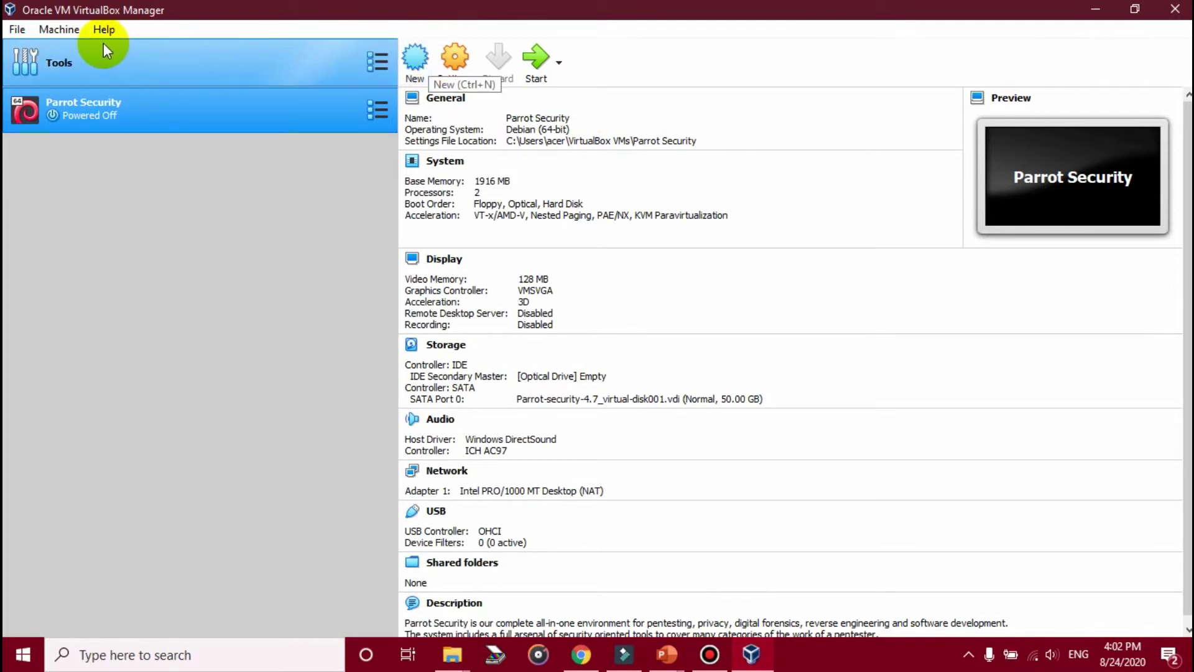
click(27, 32)
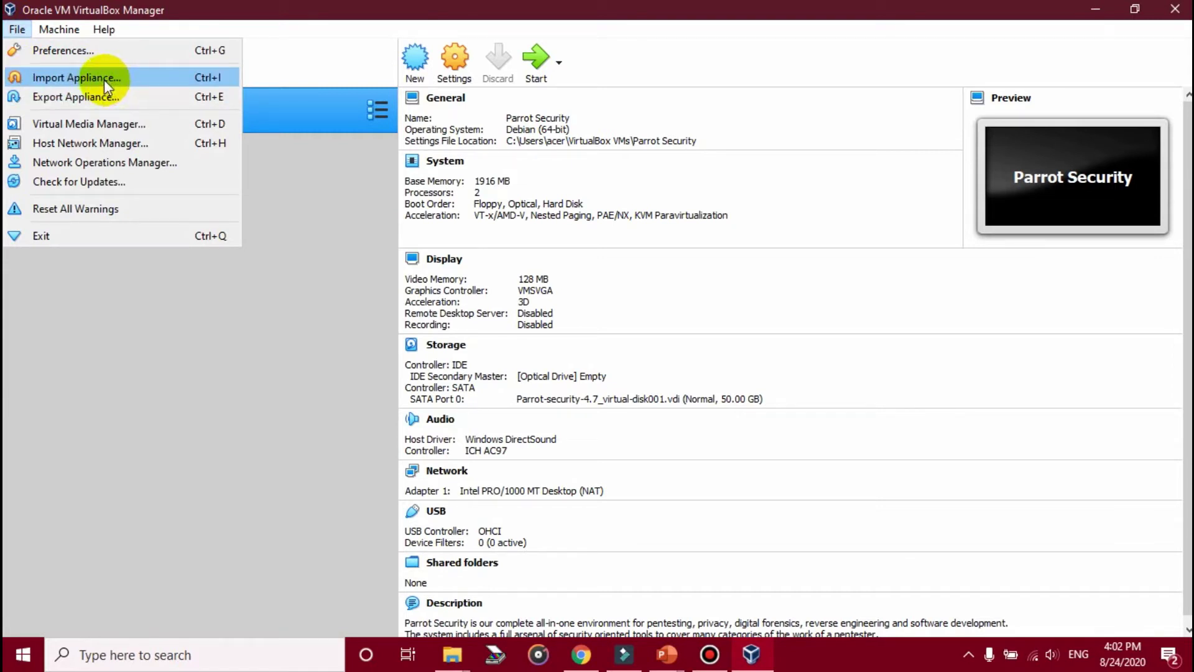
click(271, 143)
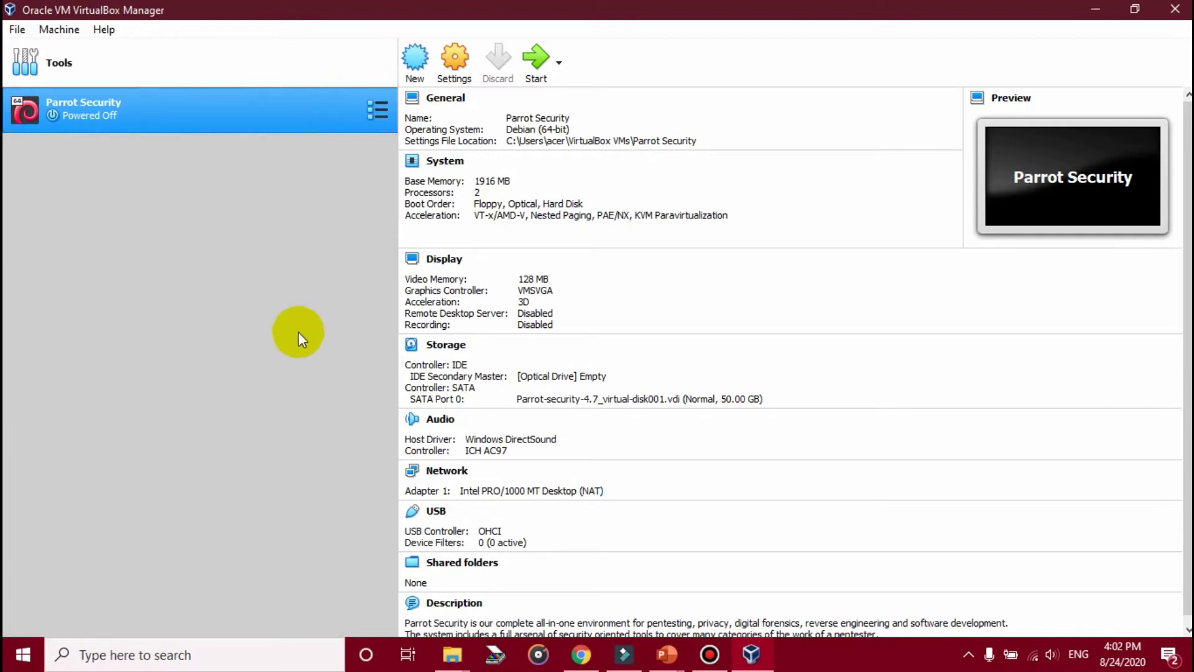
click(173, 121)
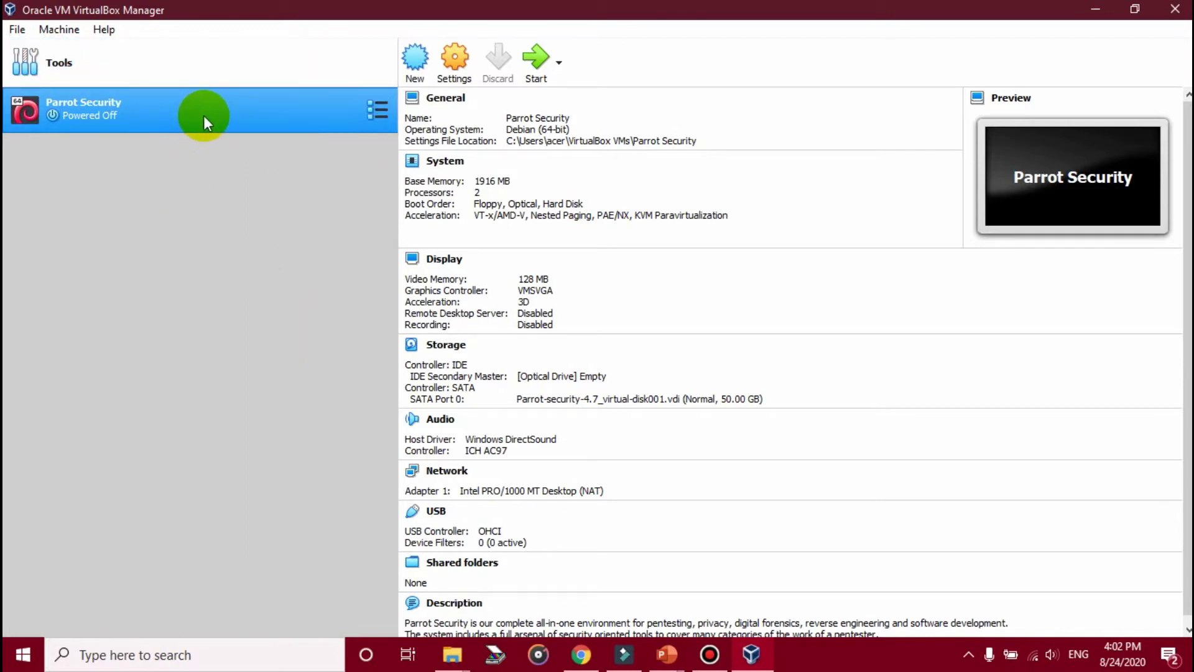
Step: Start creating a virtual machine to review the available operating system types and Windows versions, and close the wizard without creating it
click(420, 78)
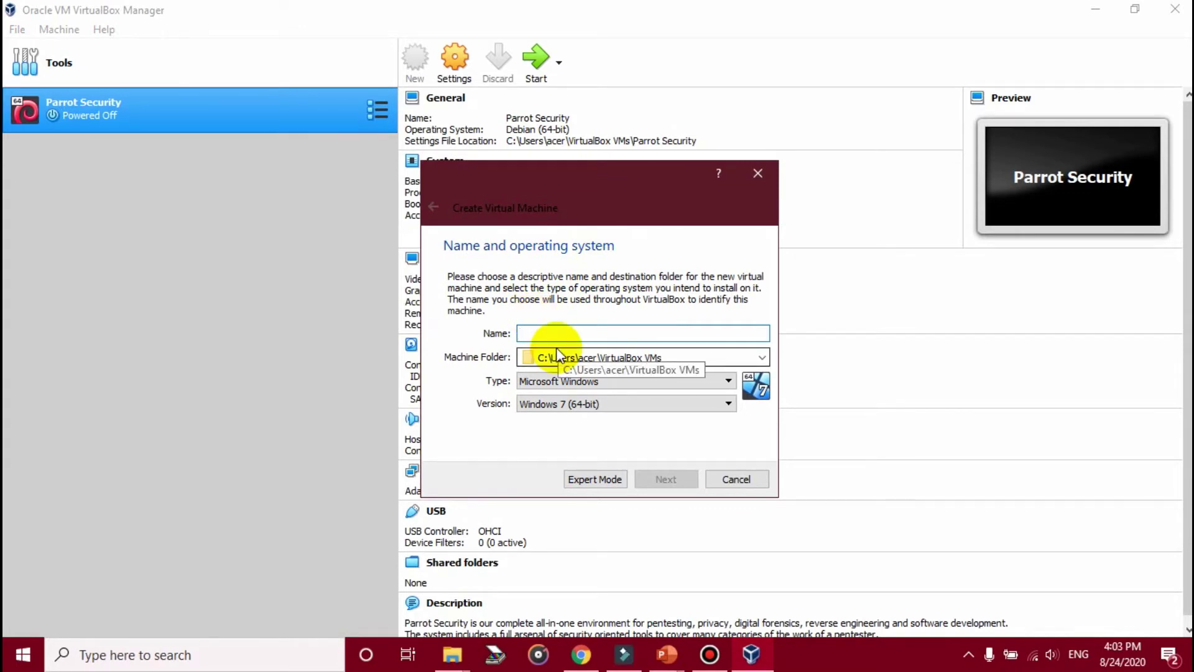
click(578, 386)
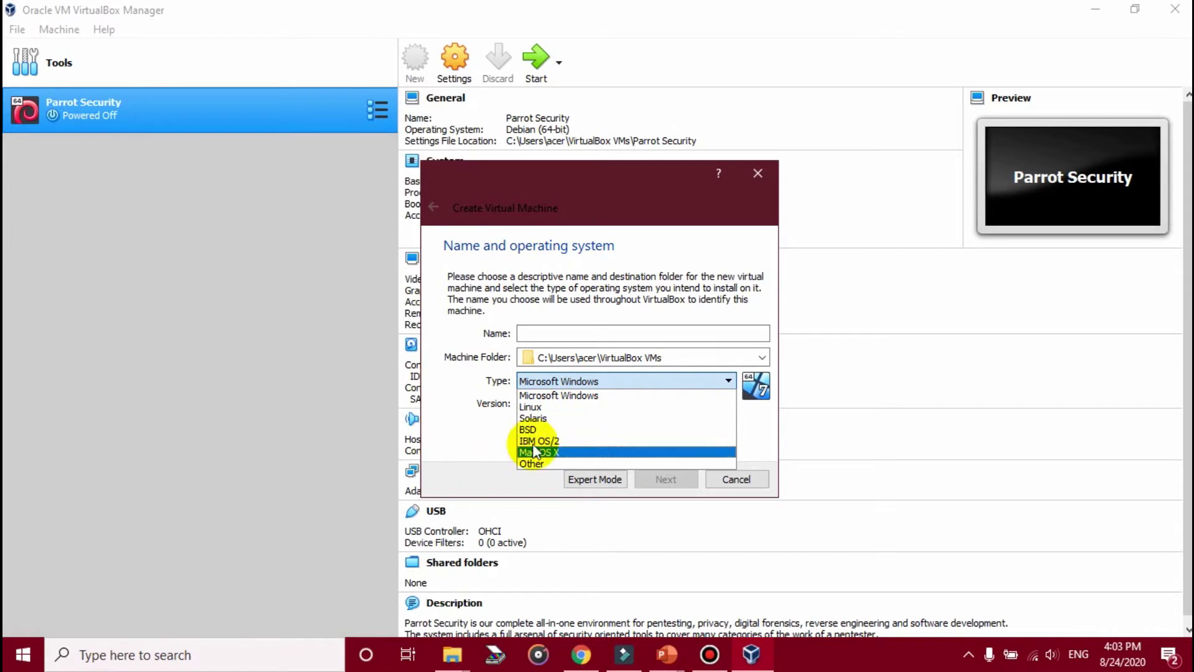
click(467, 448)
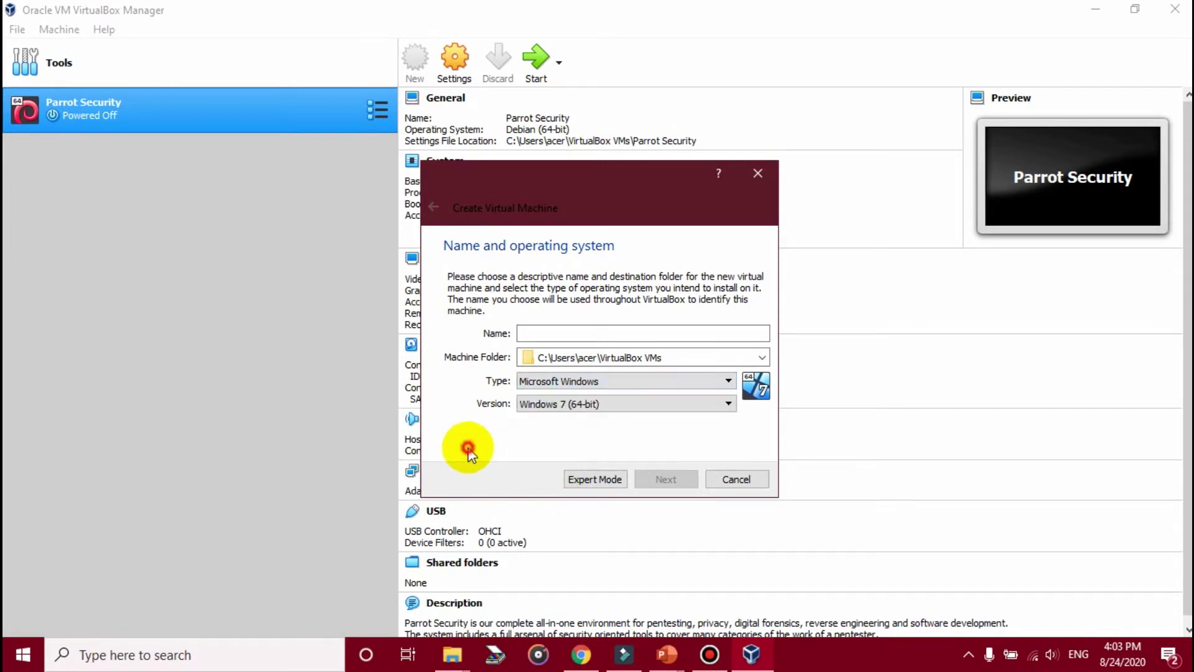
click(584, 401)
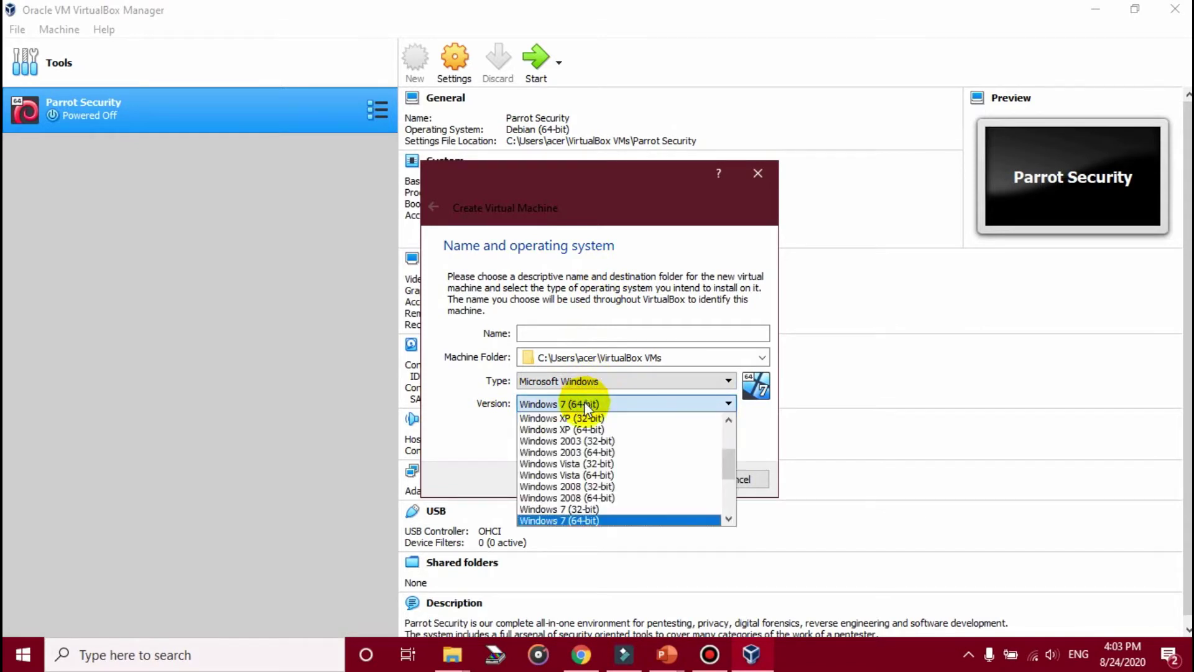
scroll(592, 446, up, 2)
scroll(592, 445, down, 5)
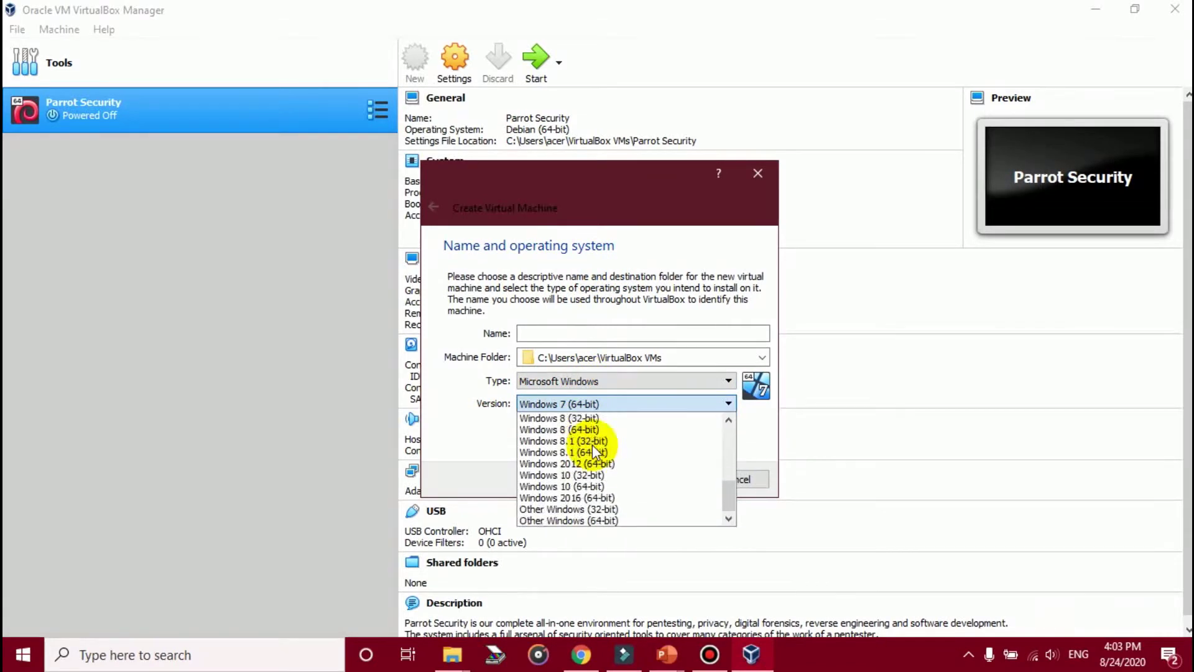
click(468, 451)
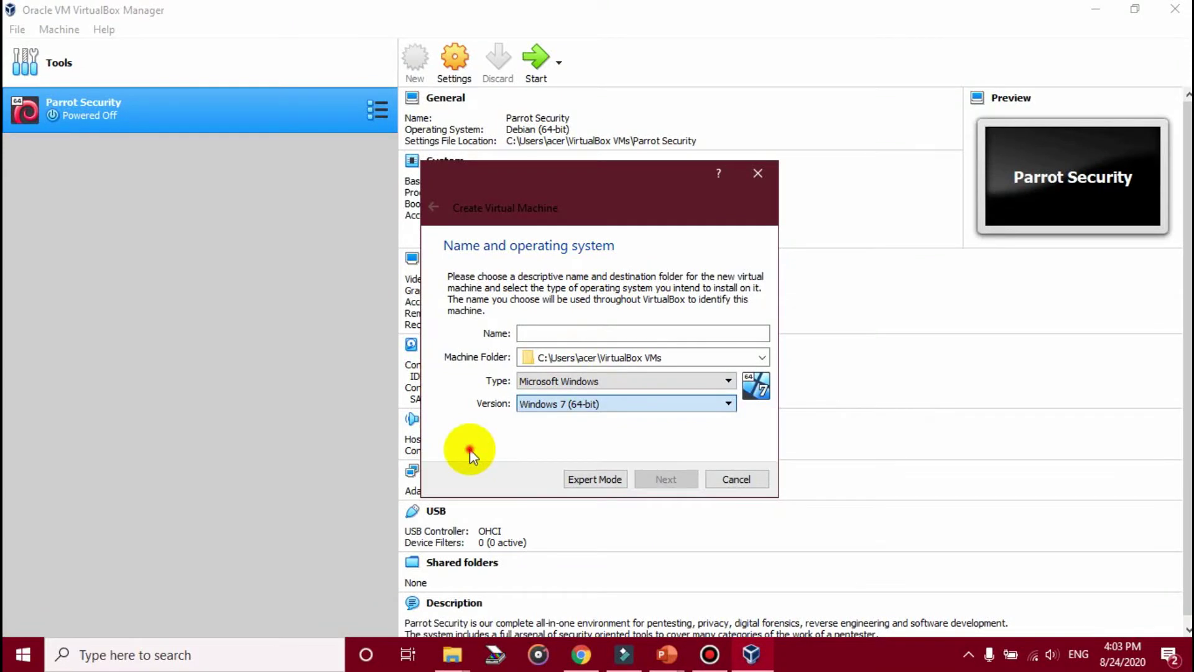
click(760, 172)
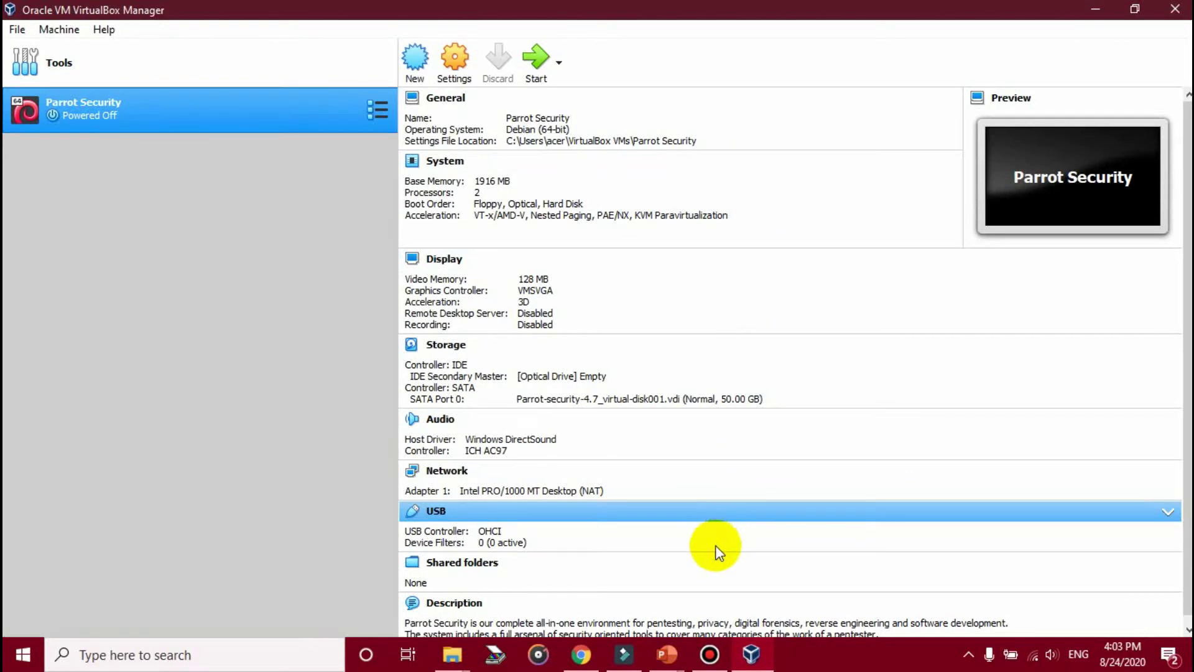
Step: Switch to the PowerPoint slide show and mark the "Settings." bullet with a pen stroke
mouse_move(666, 654)
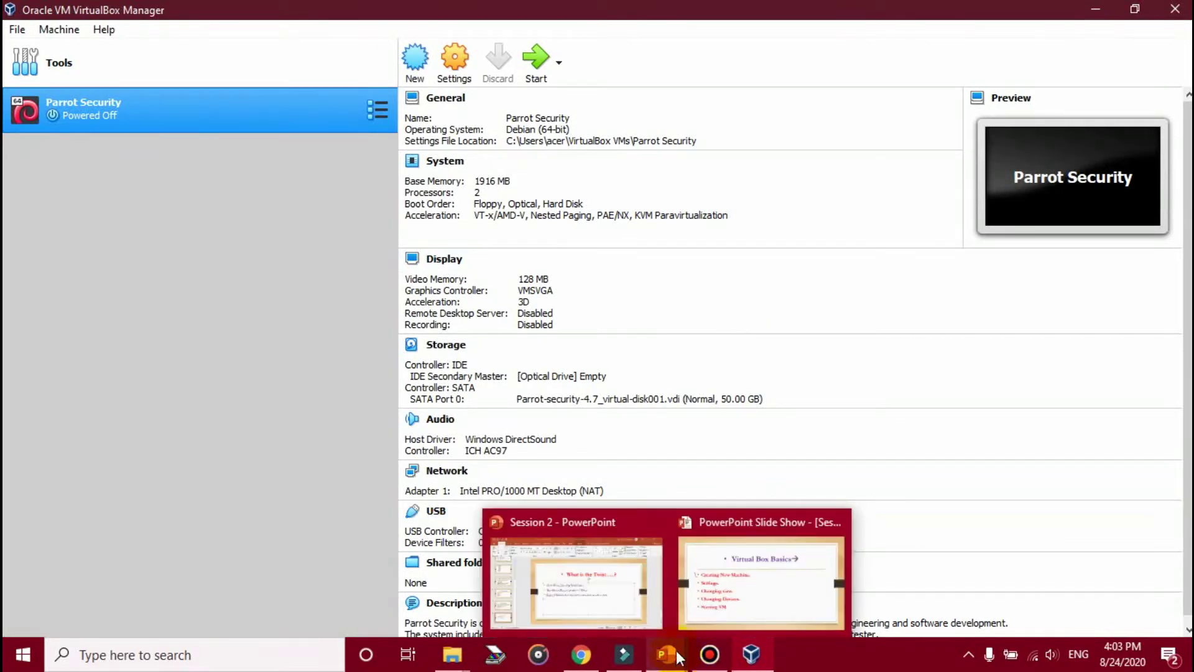
click(715, 584)
mouse_move(152, 306)
mouse_down()
mouse_move(131, 325)
mouse_move(149, 353)
mouse_up()
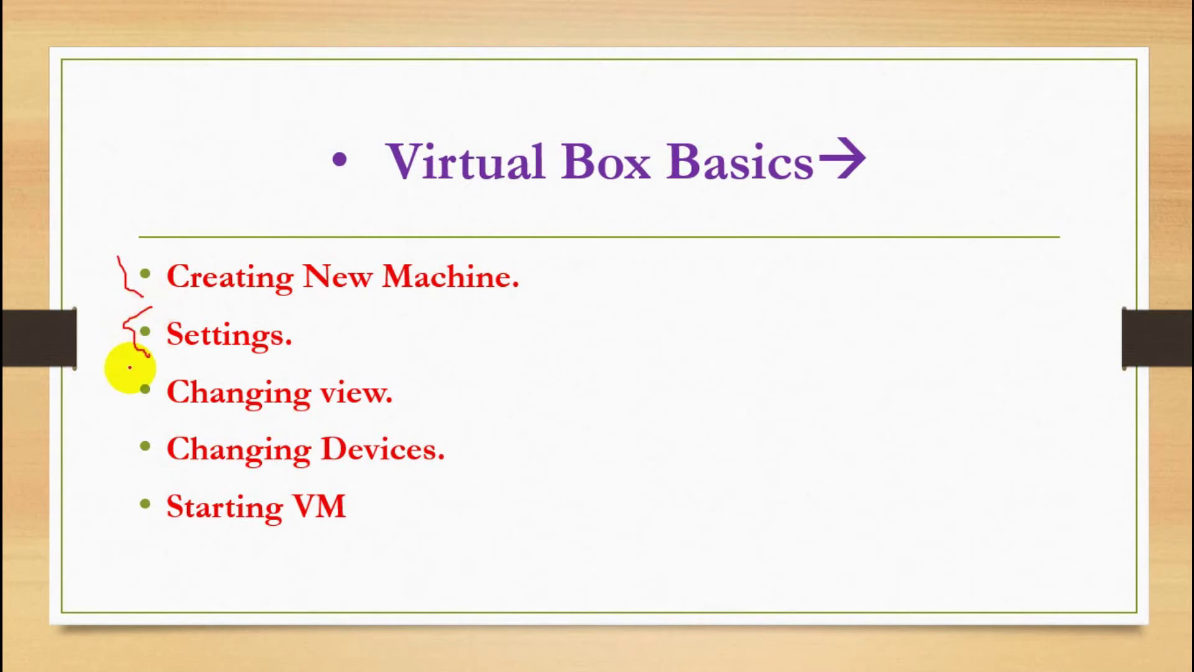
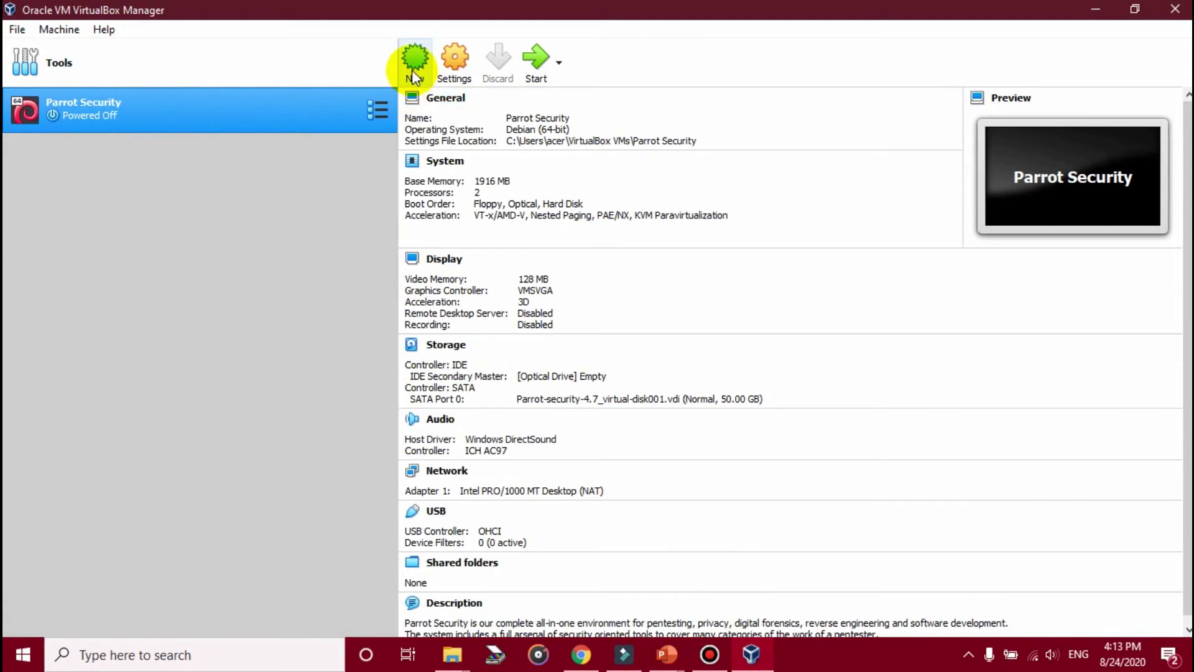
Step: Start a new virtual machine in VirtualBox, name it pos4.7 and set its operating system type to Linux
click(412, 69)
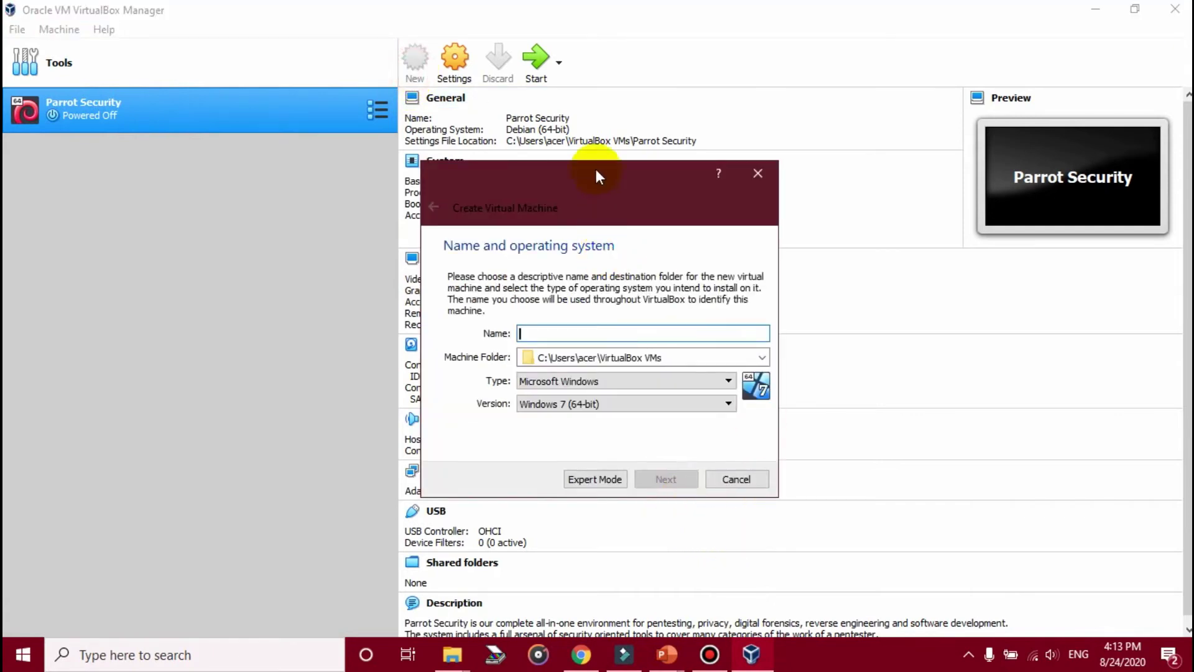
drag(594, 167, 586, 133)
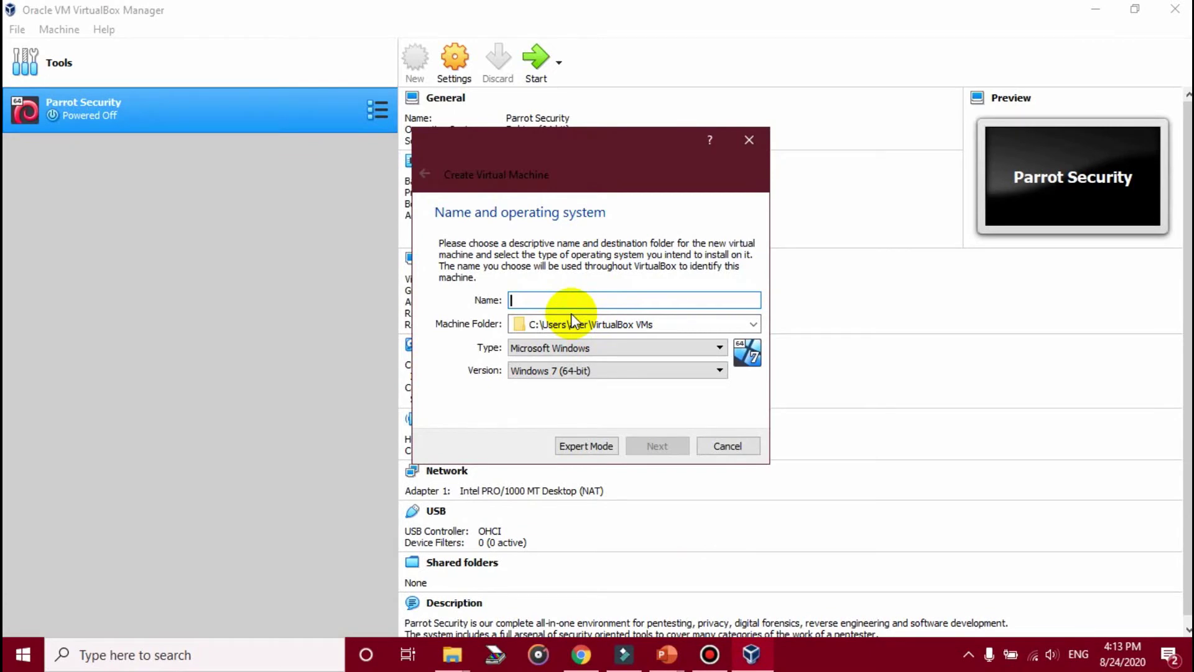
text(pos)
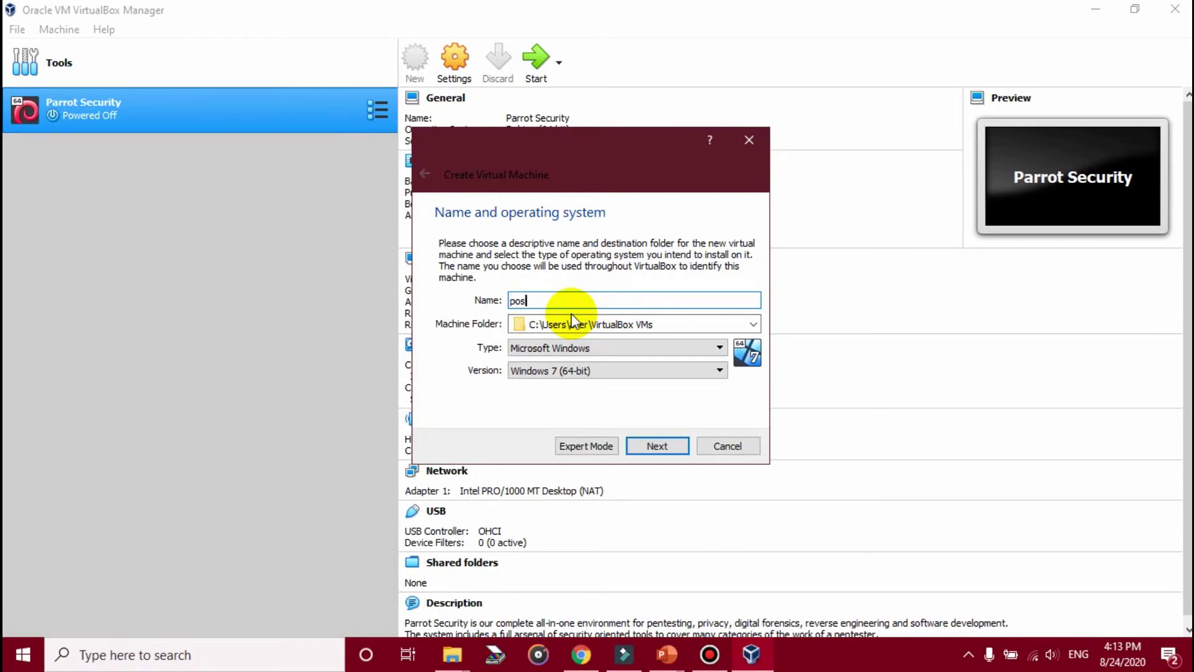
text(4.7)
click(549, 349)
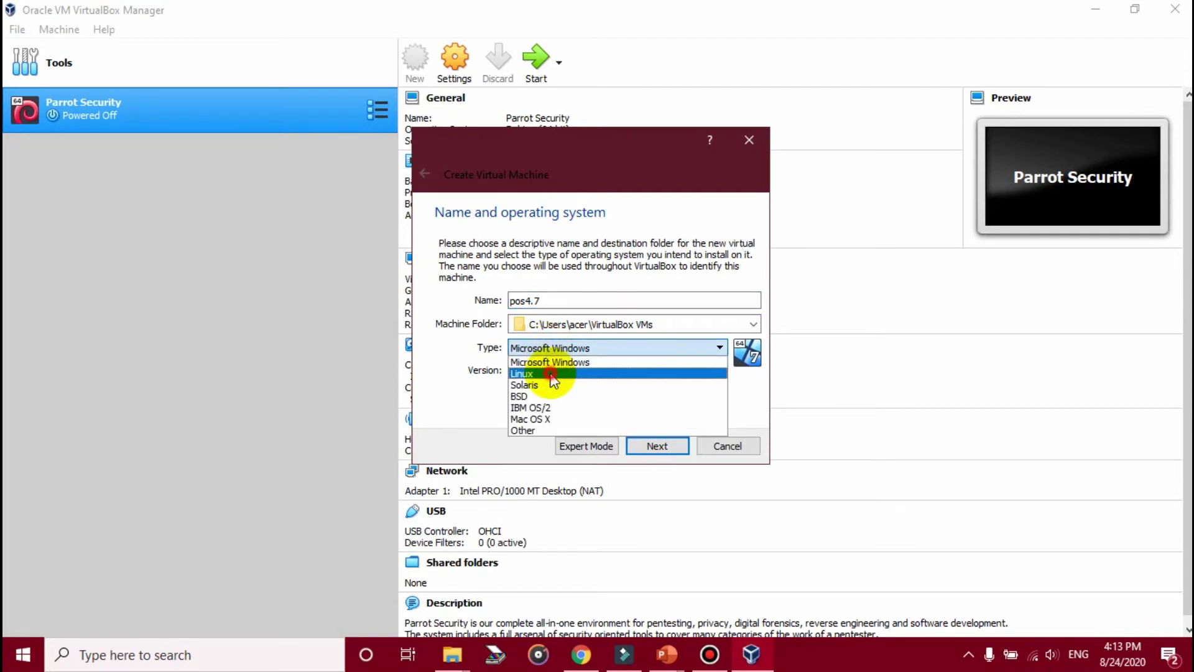
click(541, 373)
click(537, 305)
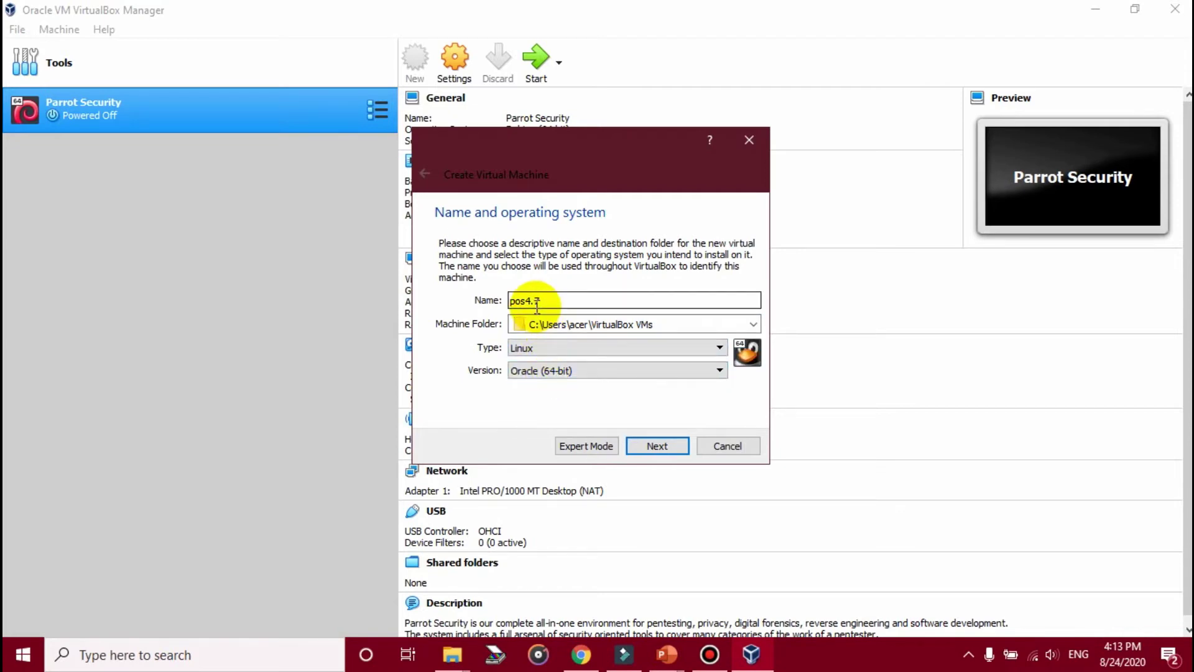
Step: Look through the available Linux versions for the new machine, trying Other Linux (64-bit) and Other Linux (32-bit)
click(545, 371)
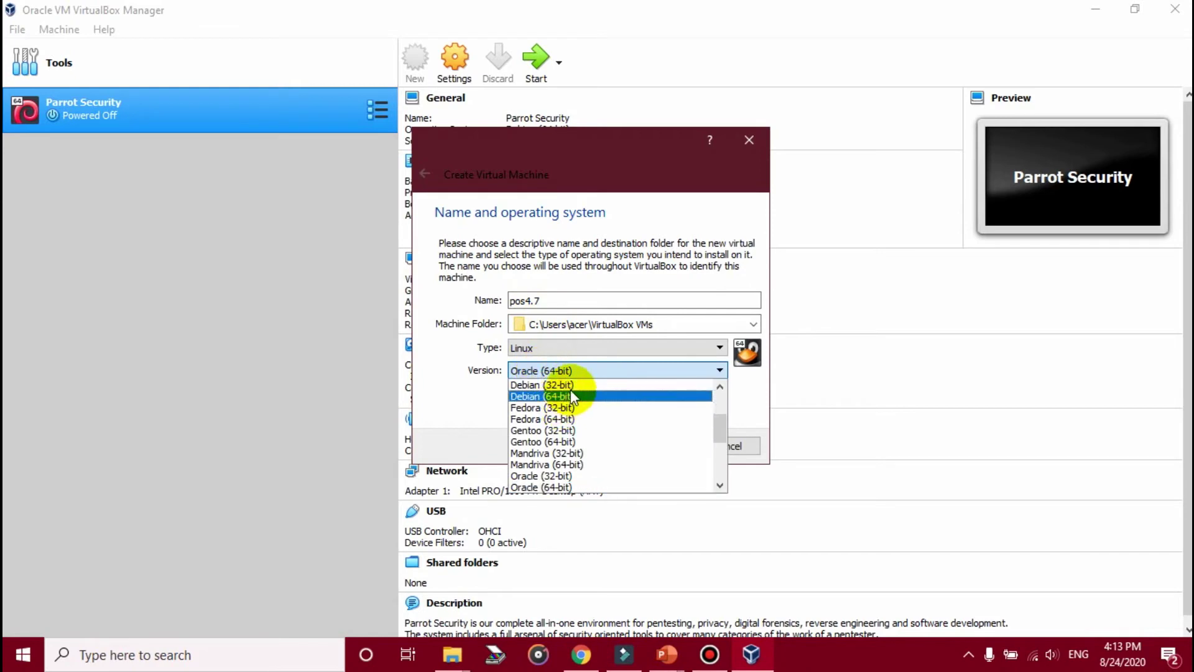
scroll(618, 392, up, 3)
scroll(618, 392, down, 2)
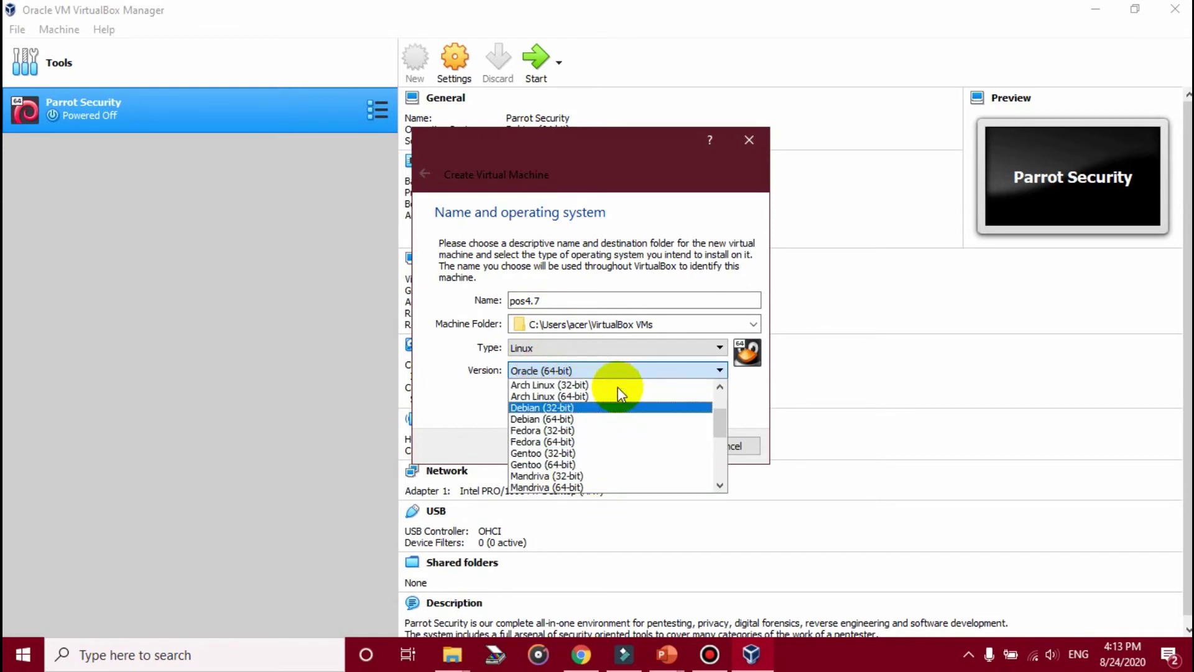
scroll(617, 387, down, 4)
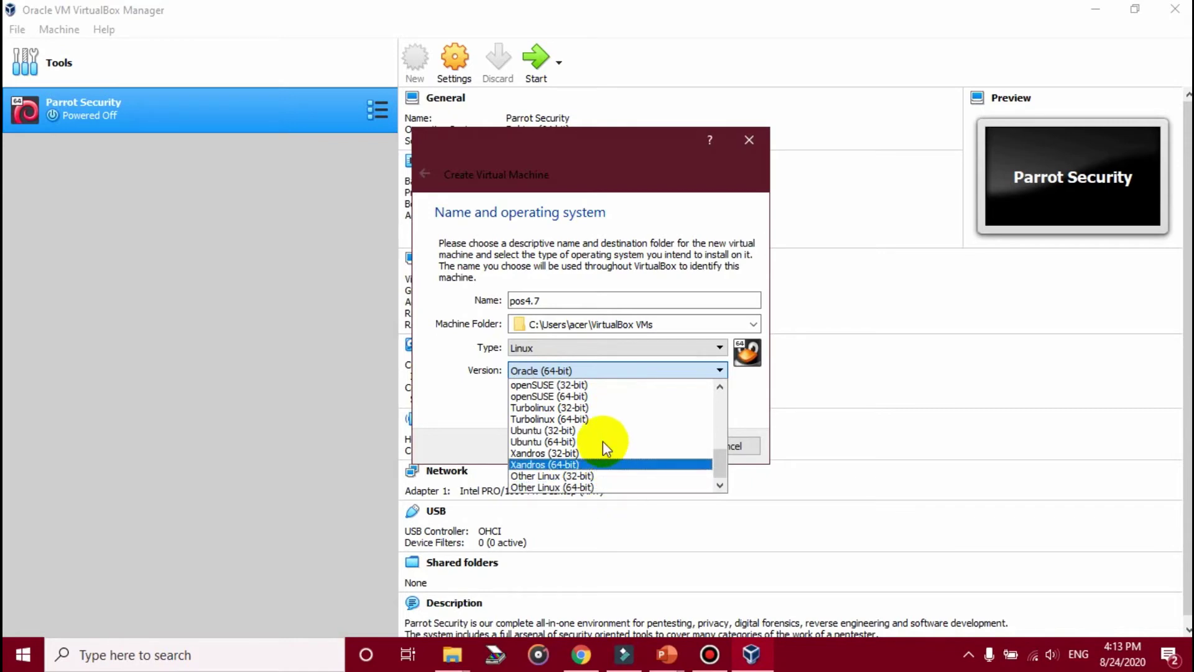
scroll(603, 446, up, 3)
scroll(602, 420, up, 3)
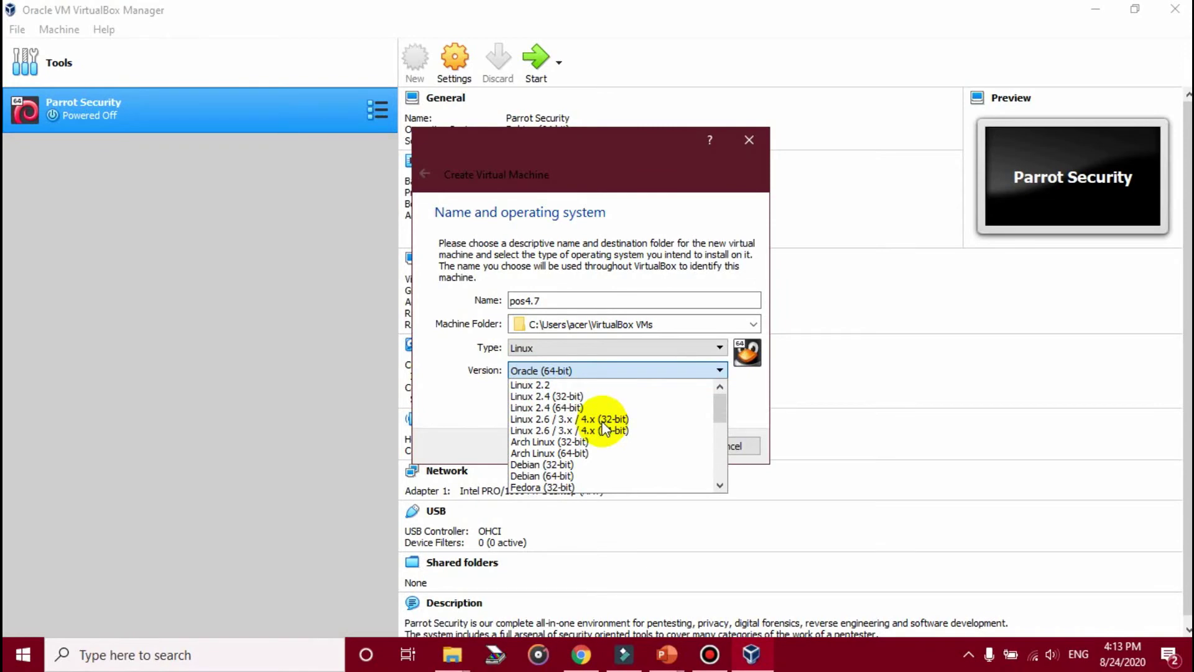
scroll(601, 424, down, 3)
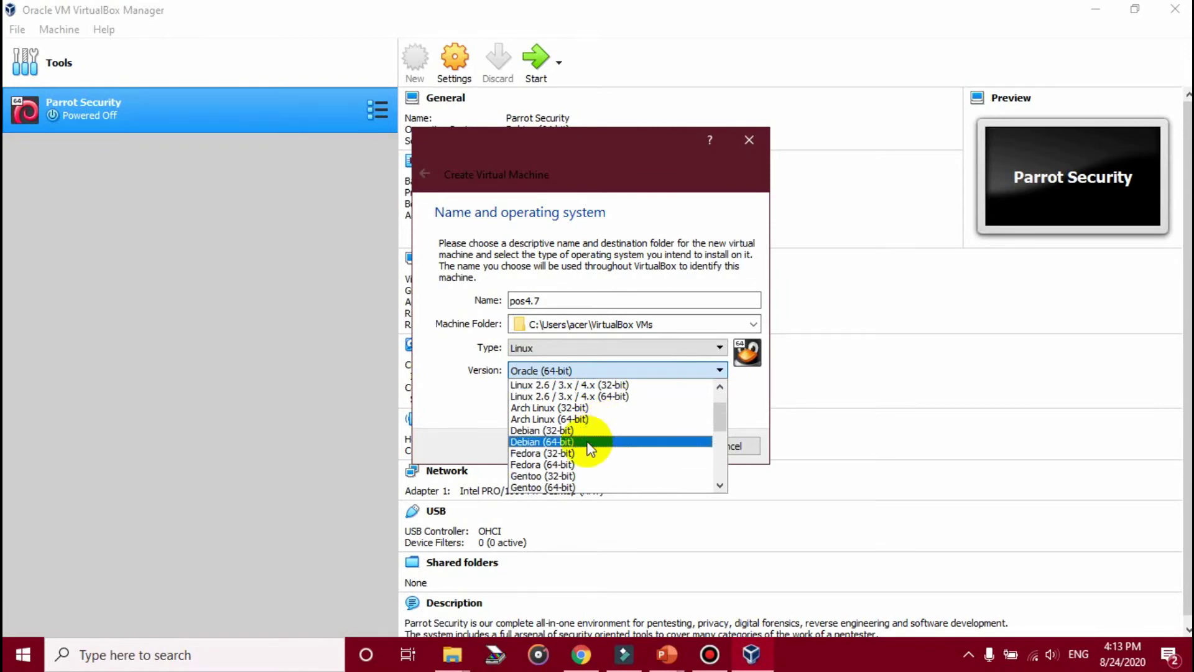
scroll(580, 480, down, 5)
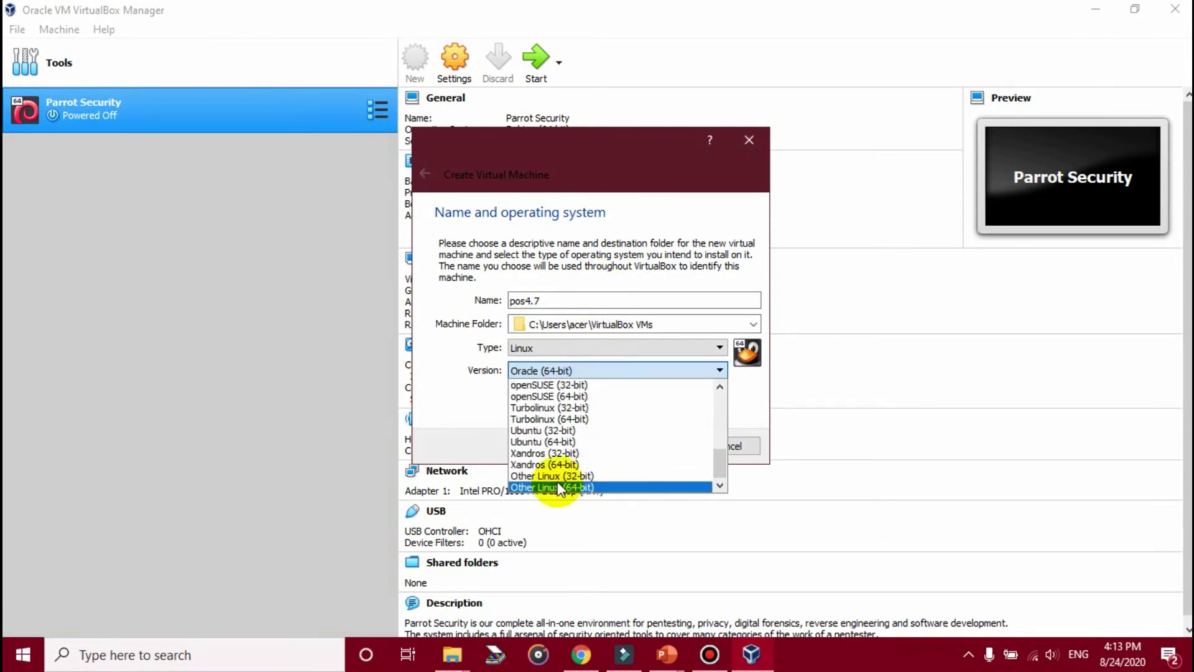
click(558, 487)
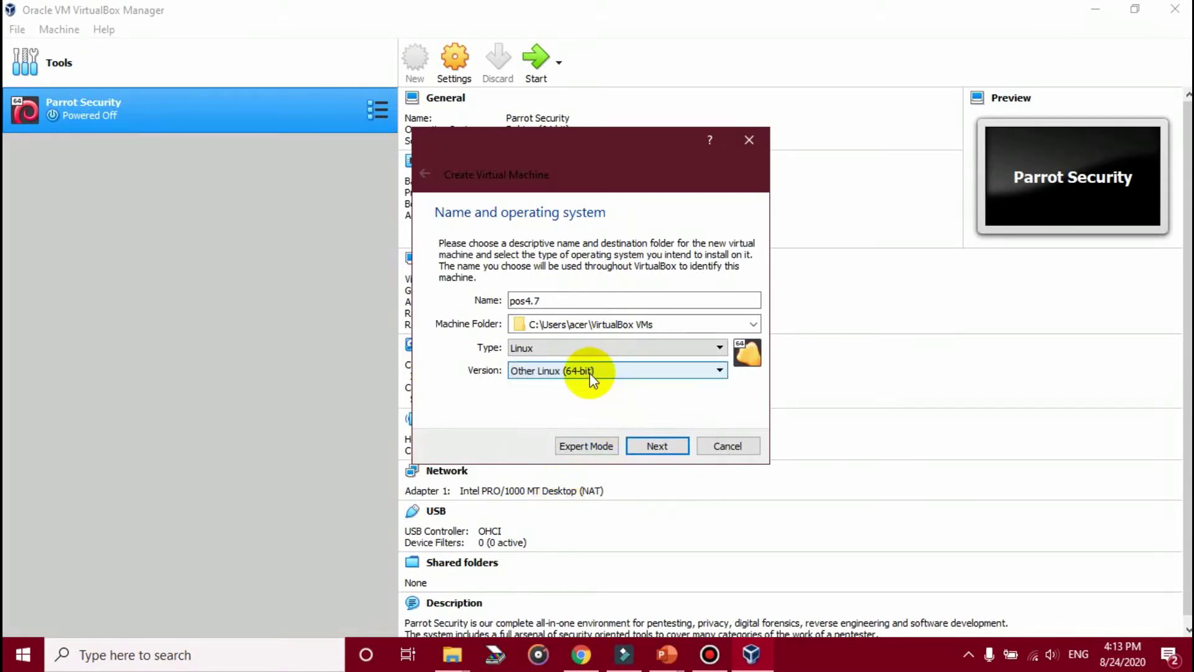
click(589, 372)
click(561, 473)
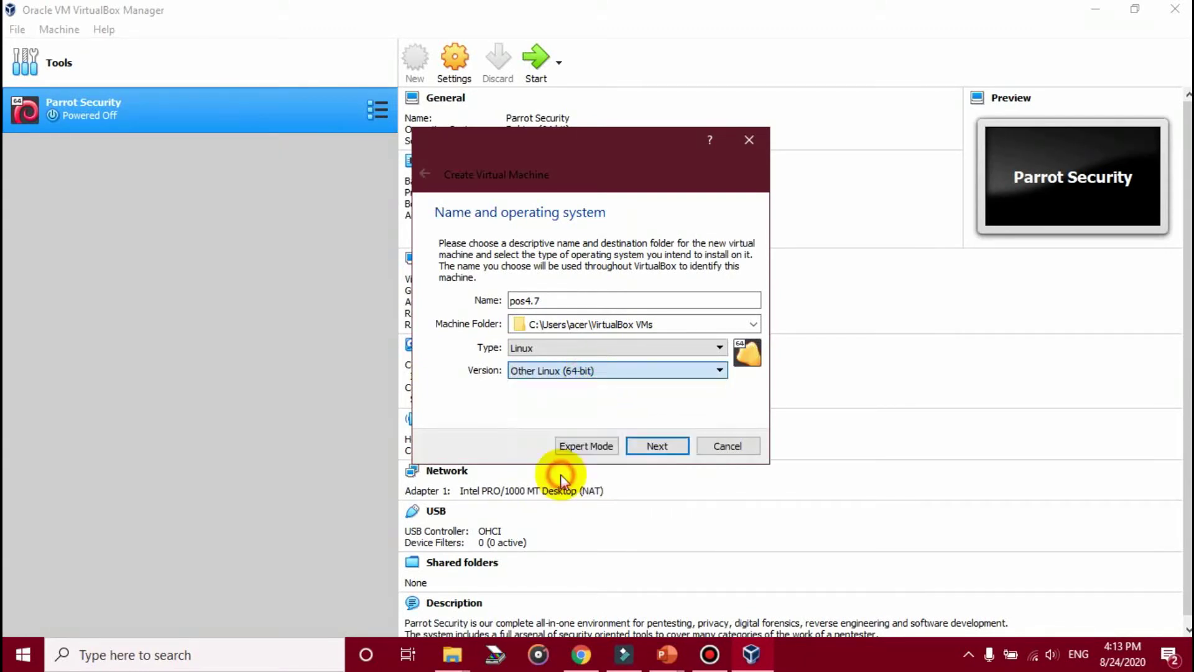
scroll(596, 373, up, 1)
Step: Set the new machine's version to Debian (64-bit) and its memory size to 1024 MB
click(599, 375)
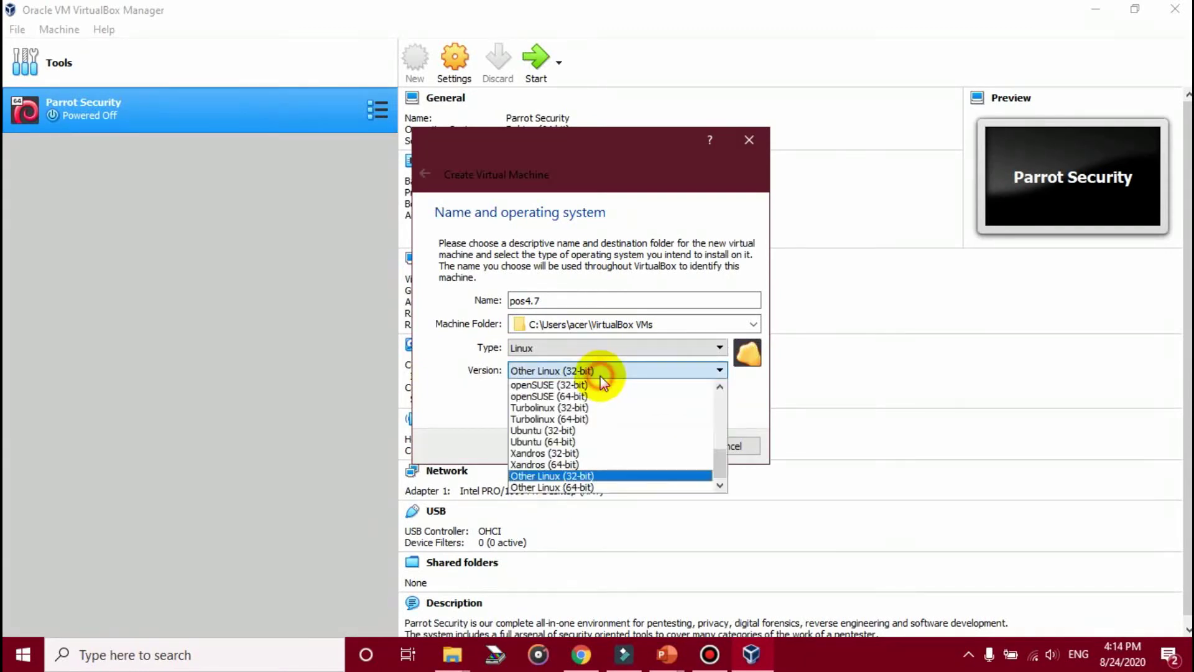
scroll(566, 432, up, 5)
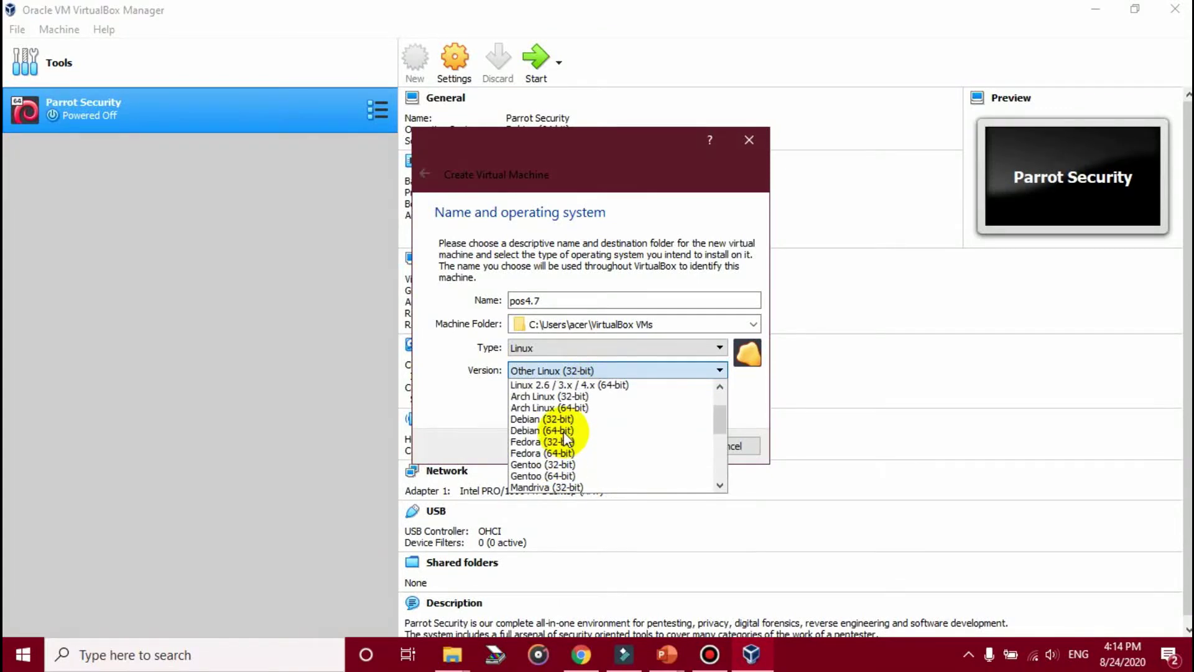
click(553, 430)
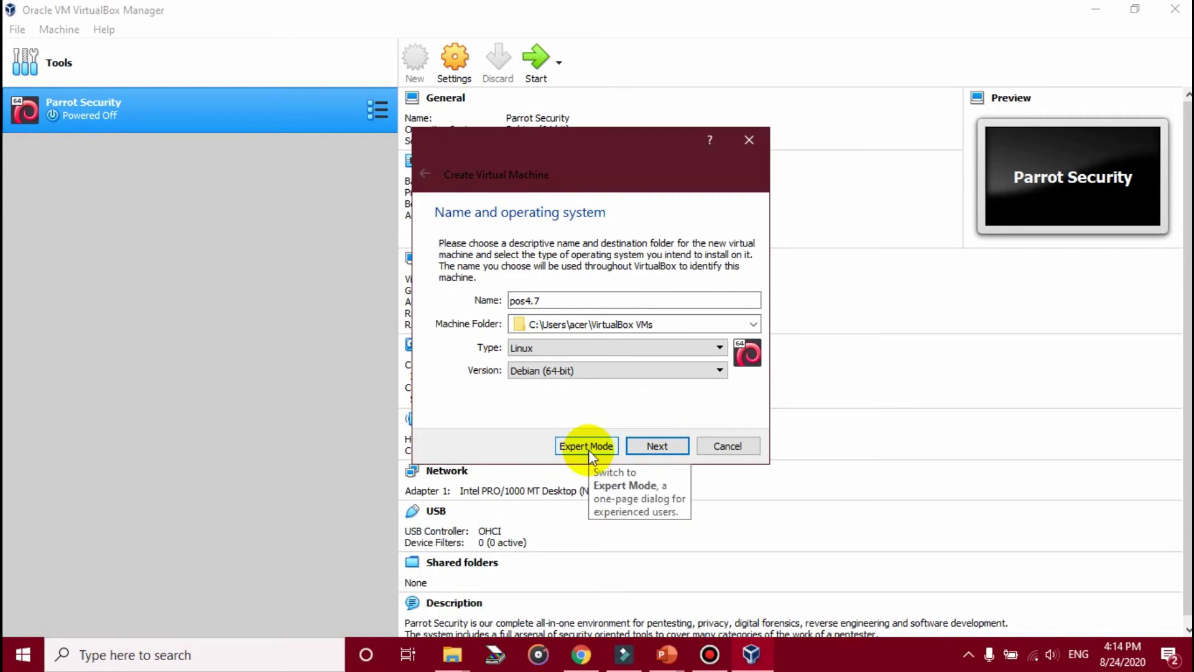
click(650, 447)
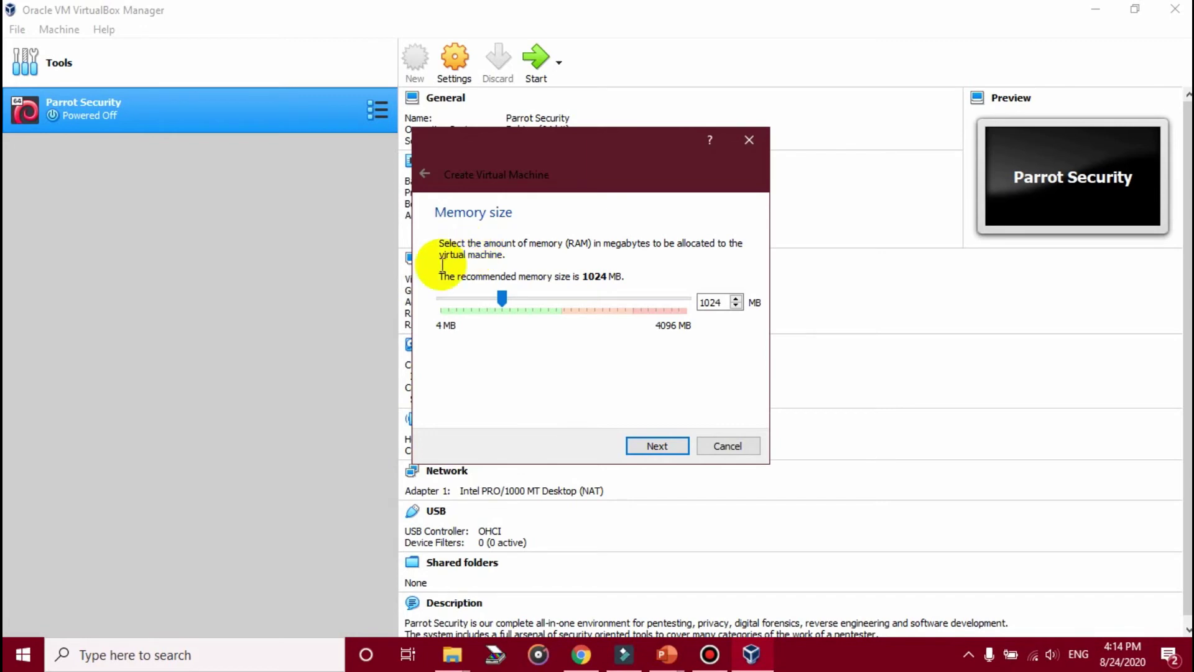
click(502, 300)
drag(501, 305, 502, 352)
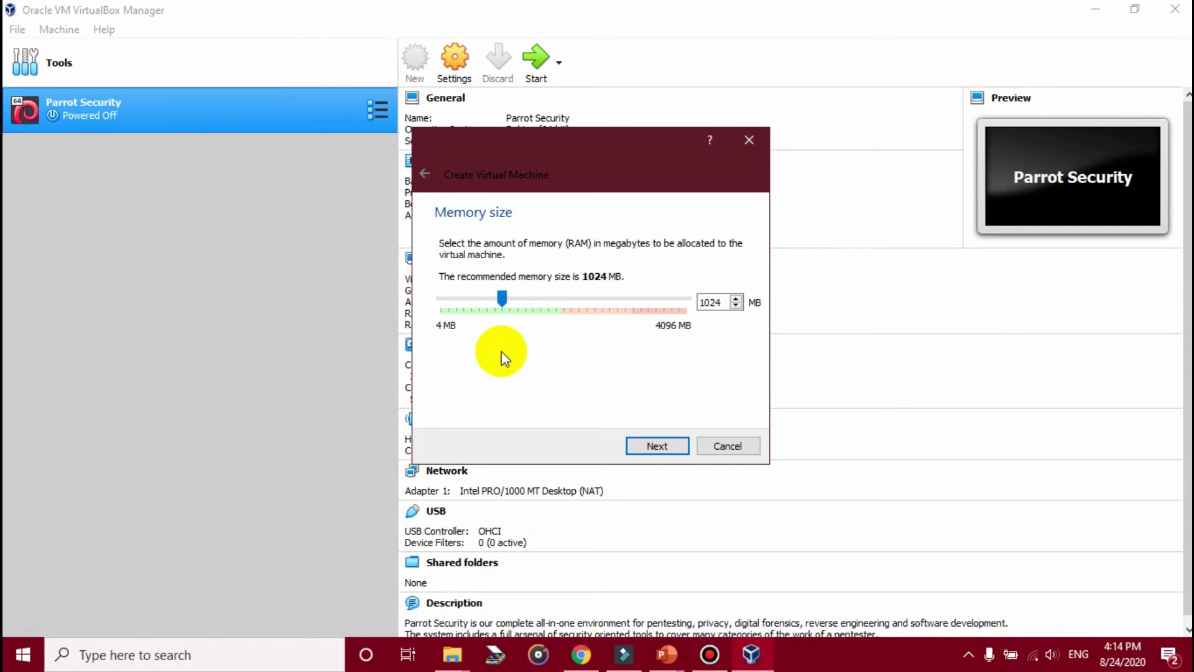
Step: Open Task Manager, examine the host computer's memory usage, and close it again
right_click(858, 654)
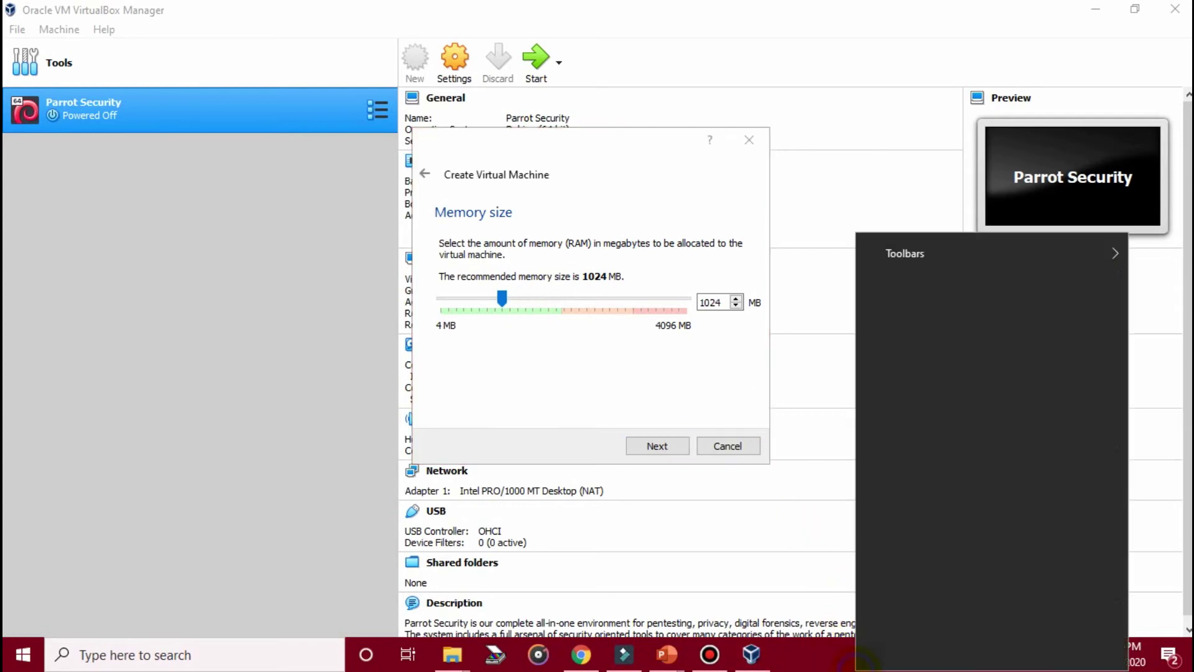
click(919, 581)
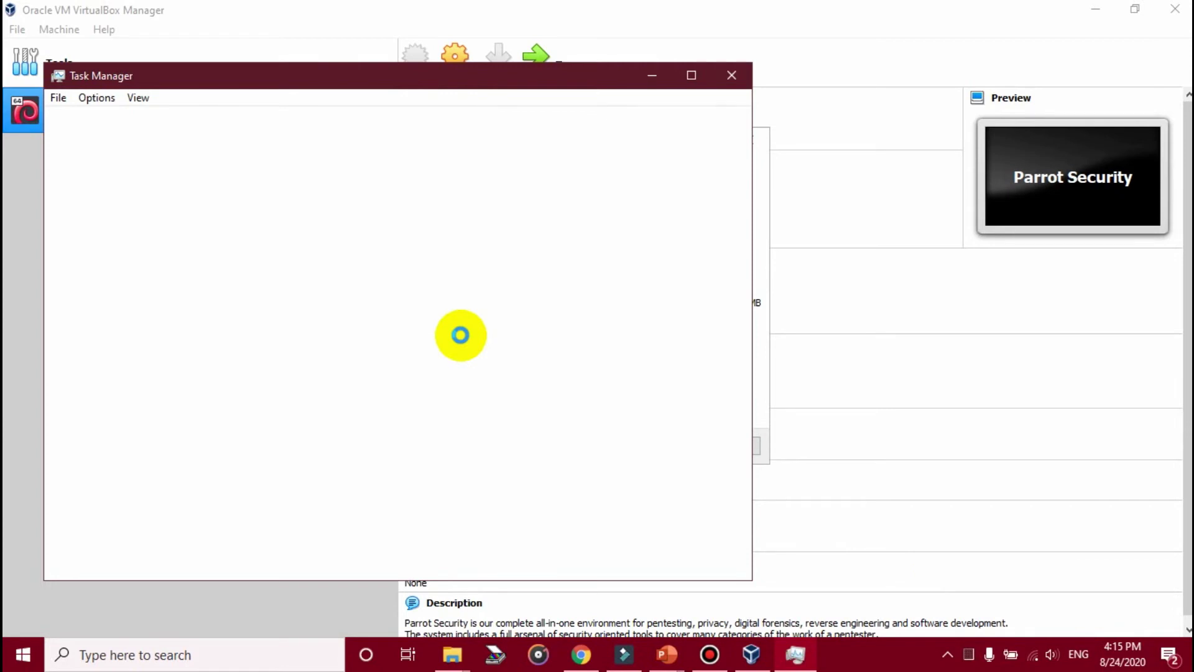
click(131, 118)
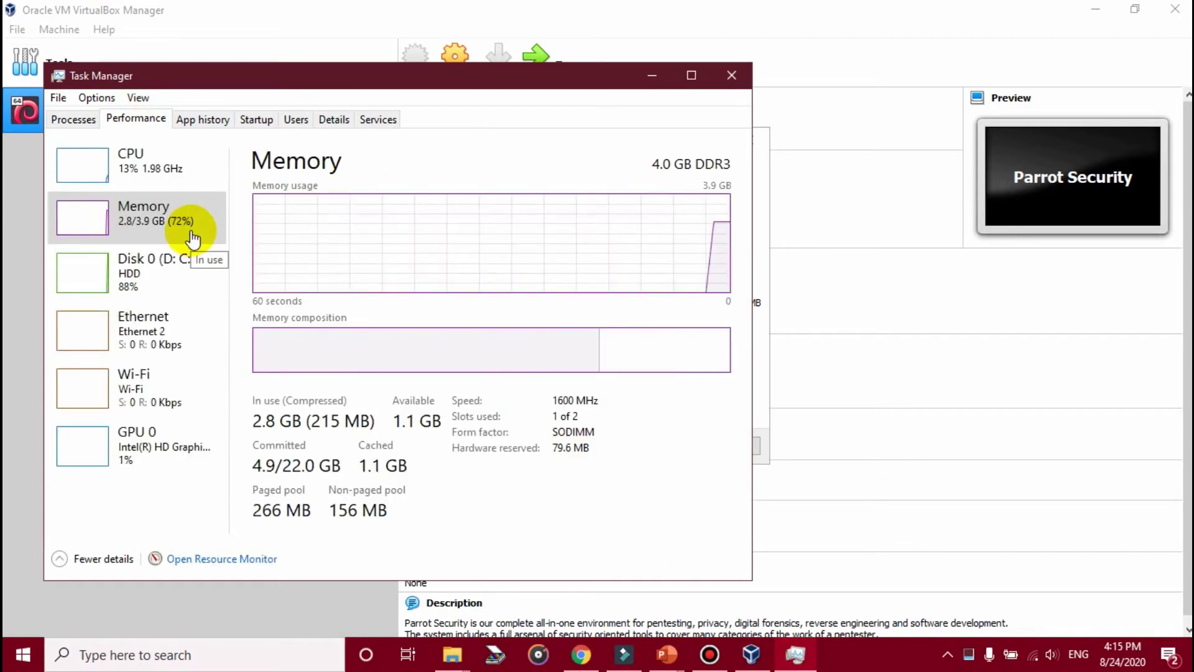
click(143, 240)
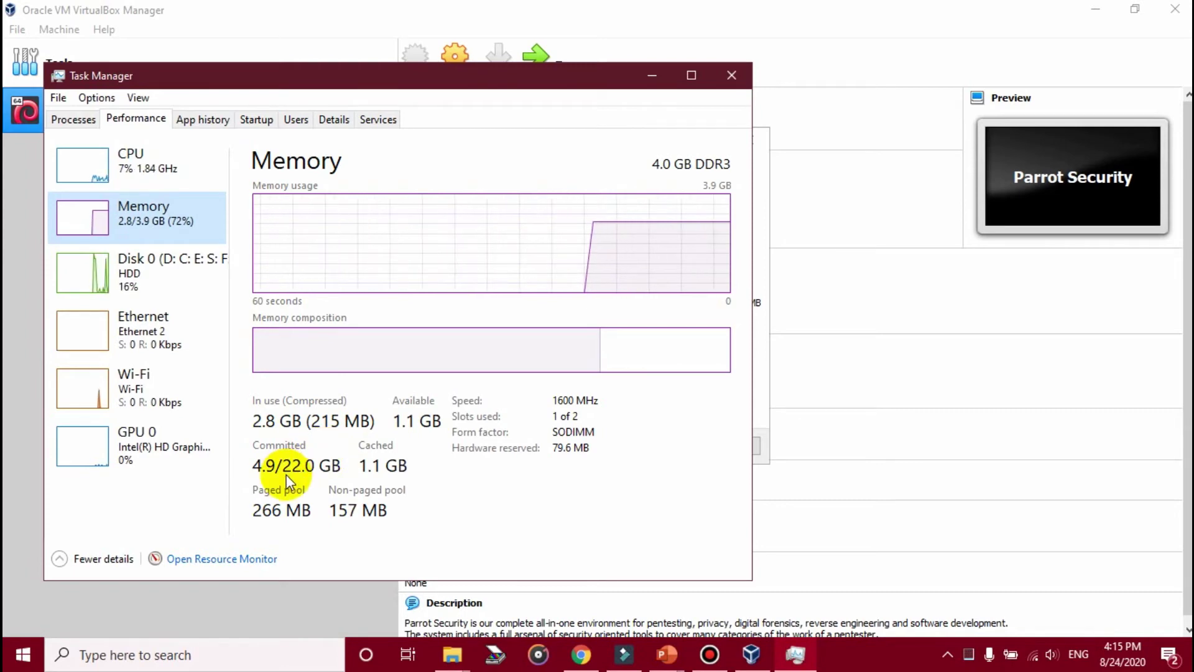
click(735, 86)
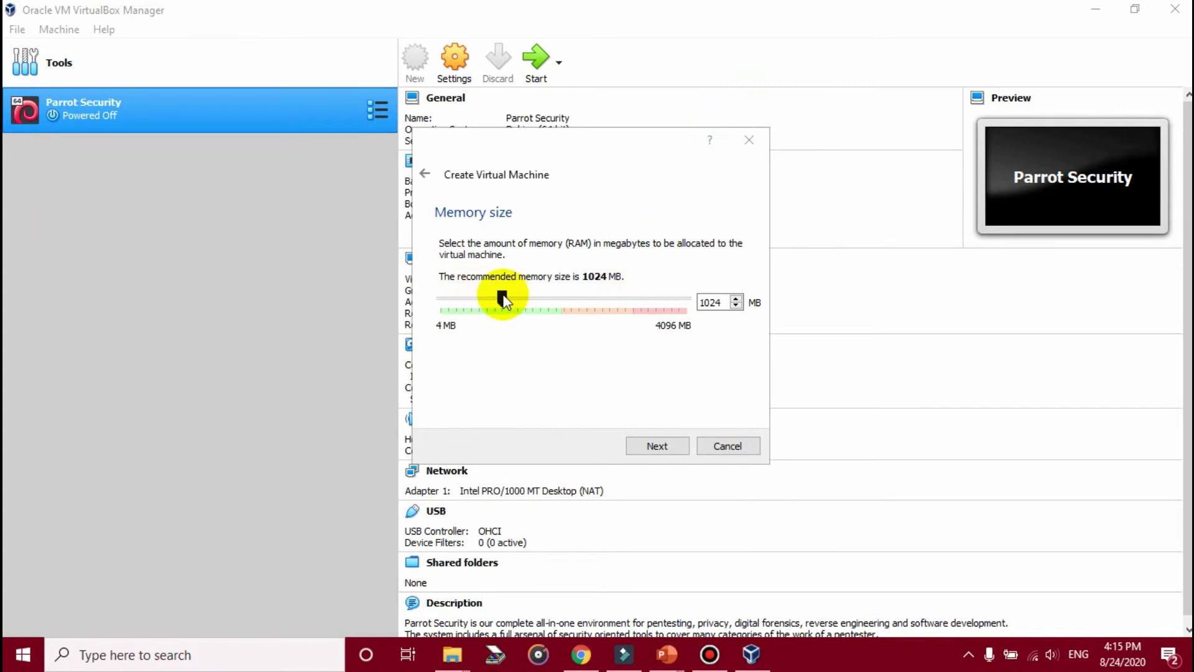
Step: Accept the memory size and configure a new virtual hard disk as a dynamically allocated VDI (VirtualBox Disk Image)
click(673, 452)
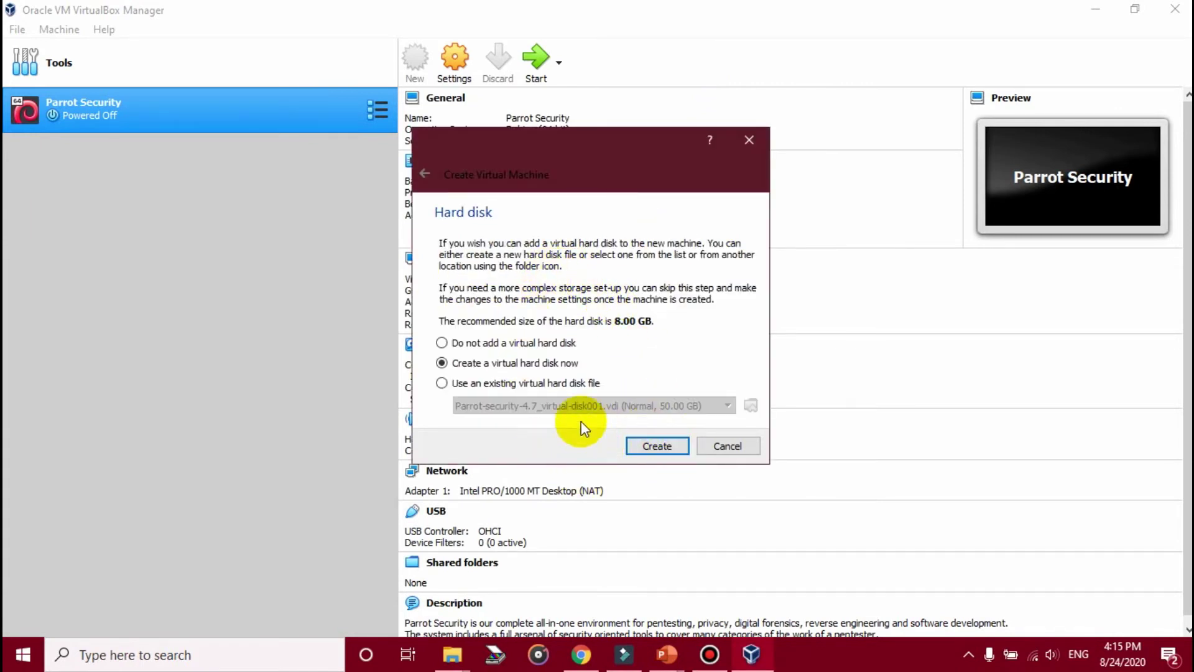
click(658, 446)
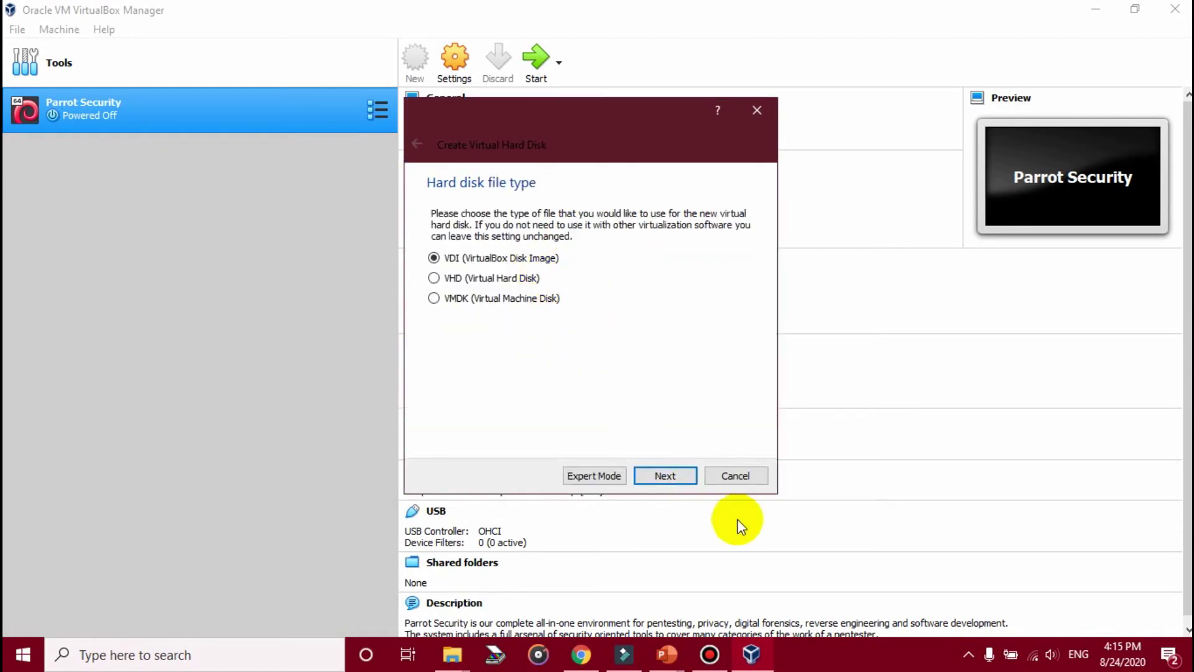
click(665, 477)
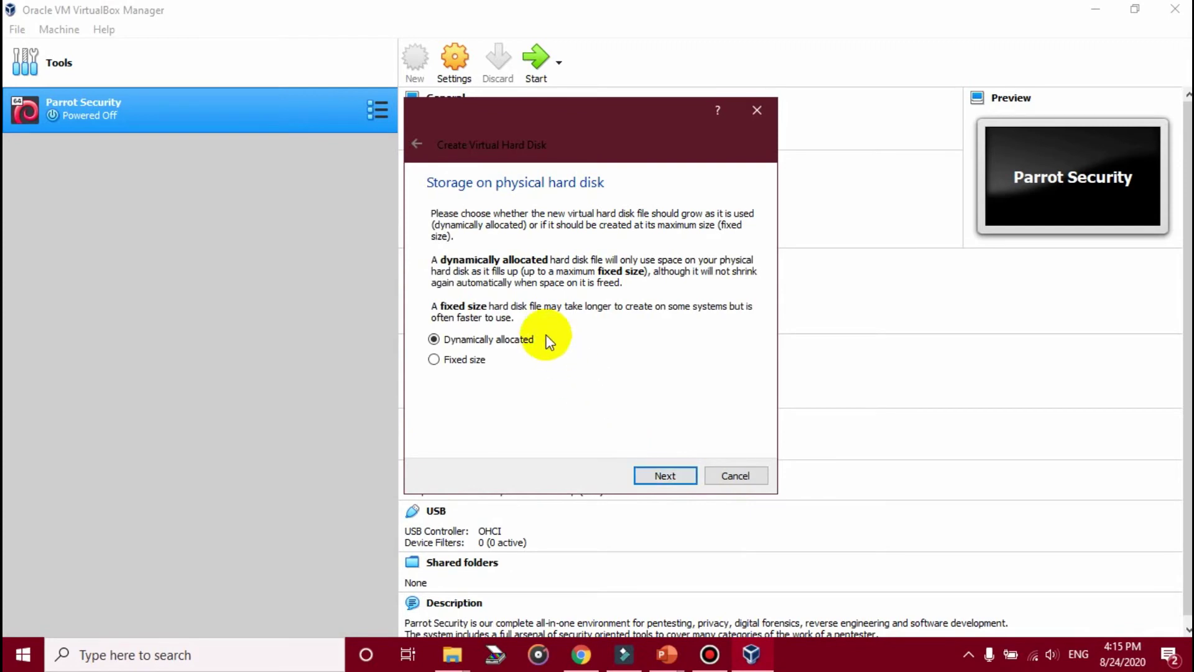
click(663, 477)
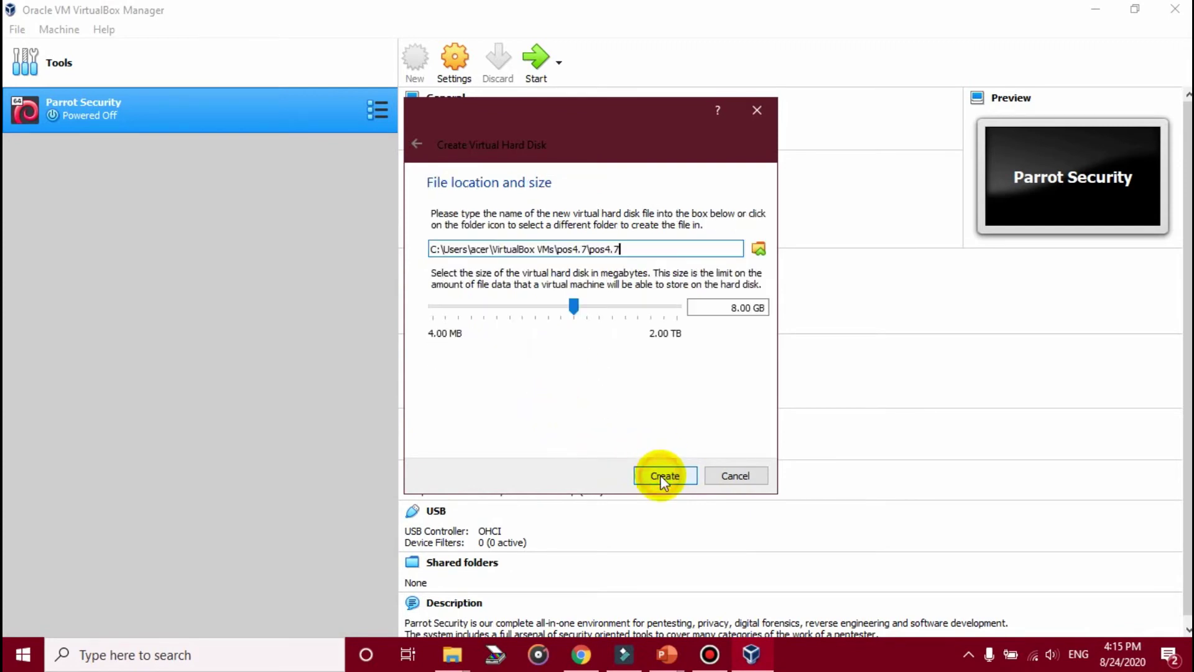
Step: Set the virtual hard disk's size to 8.80 GB and create the disk for pos4.7
click(577, 304)
drag(578, 306, 710, 387)
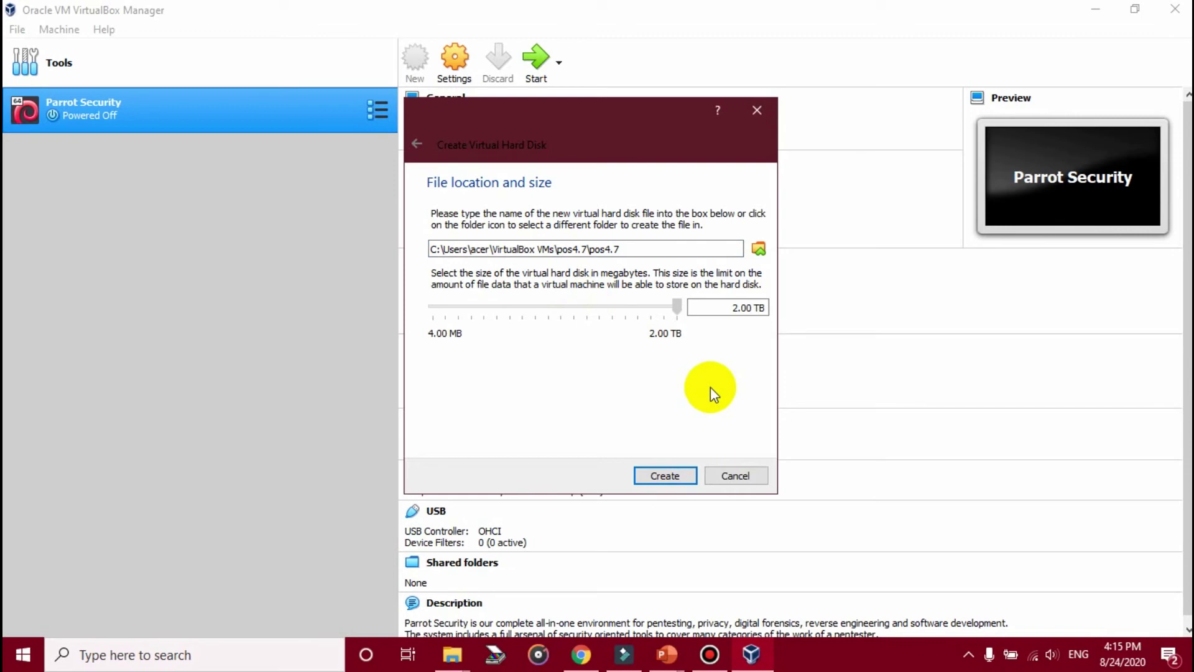
drag(675, 307, 577, 356)
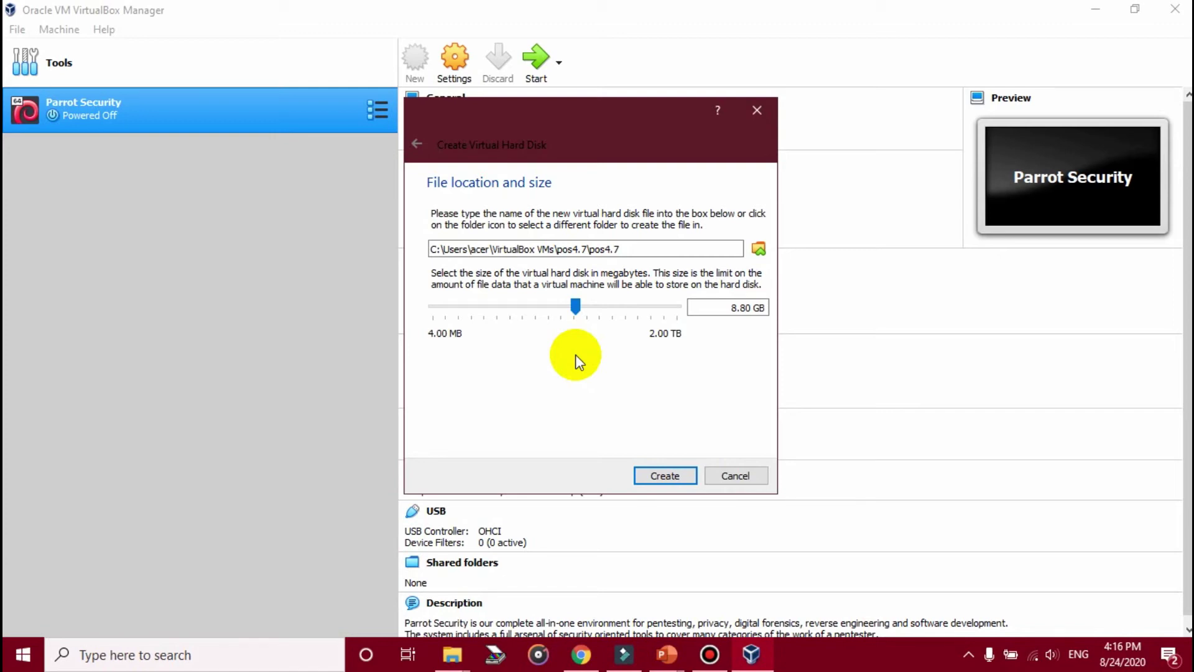
click(660, 483)
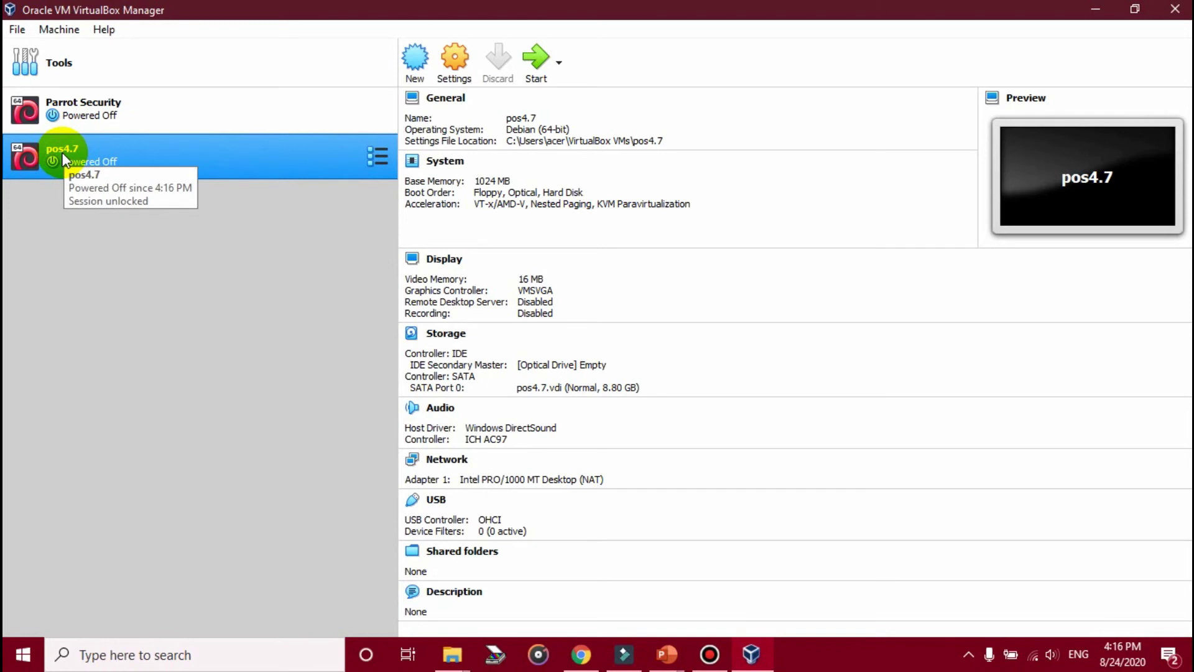
Step: Open the settings of the pos4.7 machine and review its general Basic, Advanced, Description and Disk Encryption options
click(454, 65)
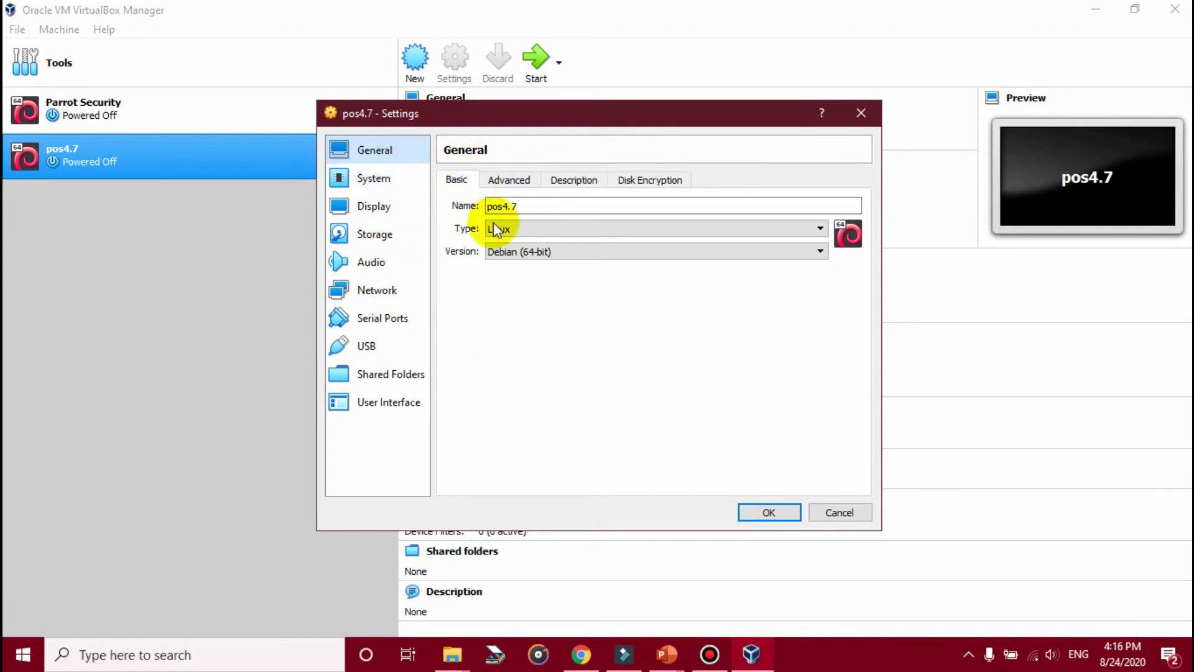
click(509, 180)
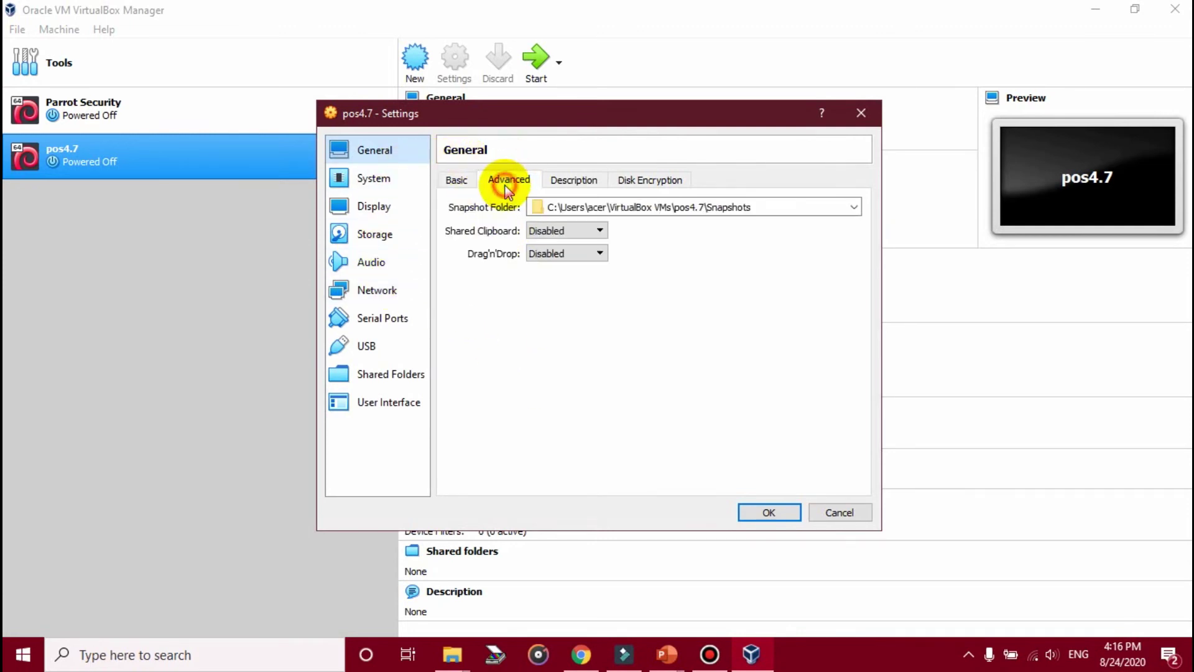
click(555, 184)
click(617, 177)
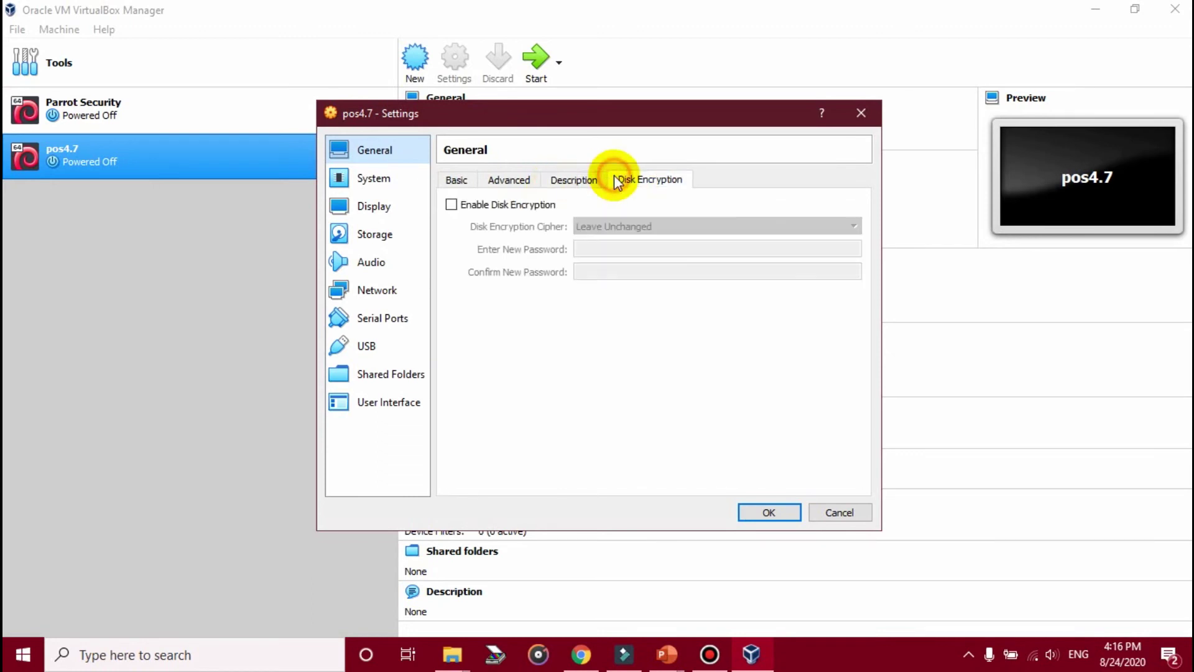
Step: In the System settings, enable Network booting and arrange the boot order as Network, Floppy, Hard Disk, Optical
click(376, 179)
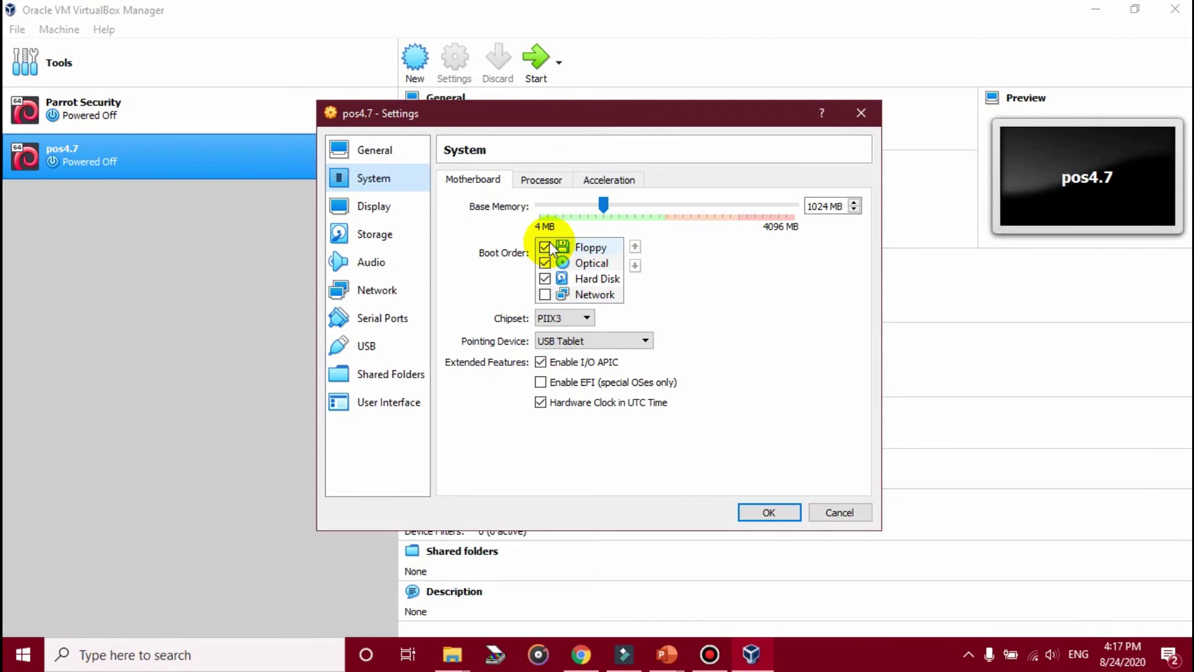
click(602, 251)
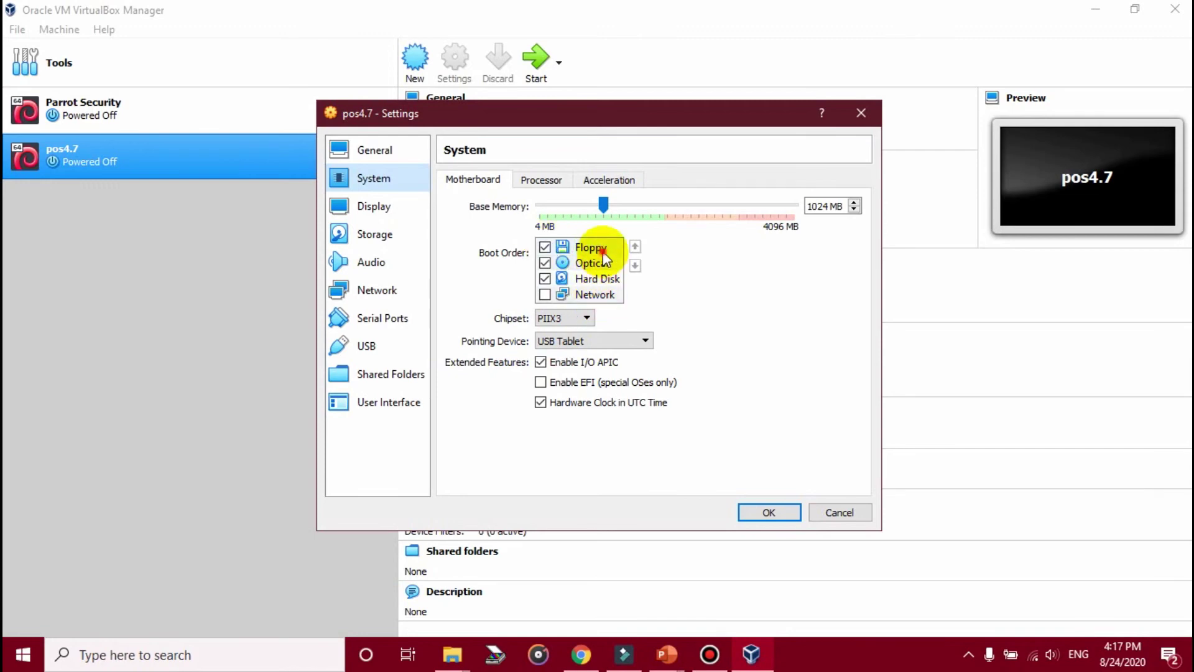
click(635, 266)
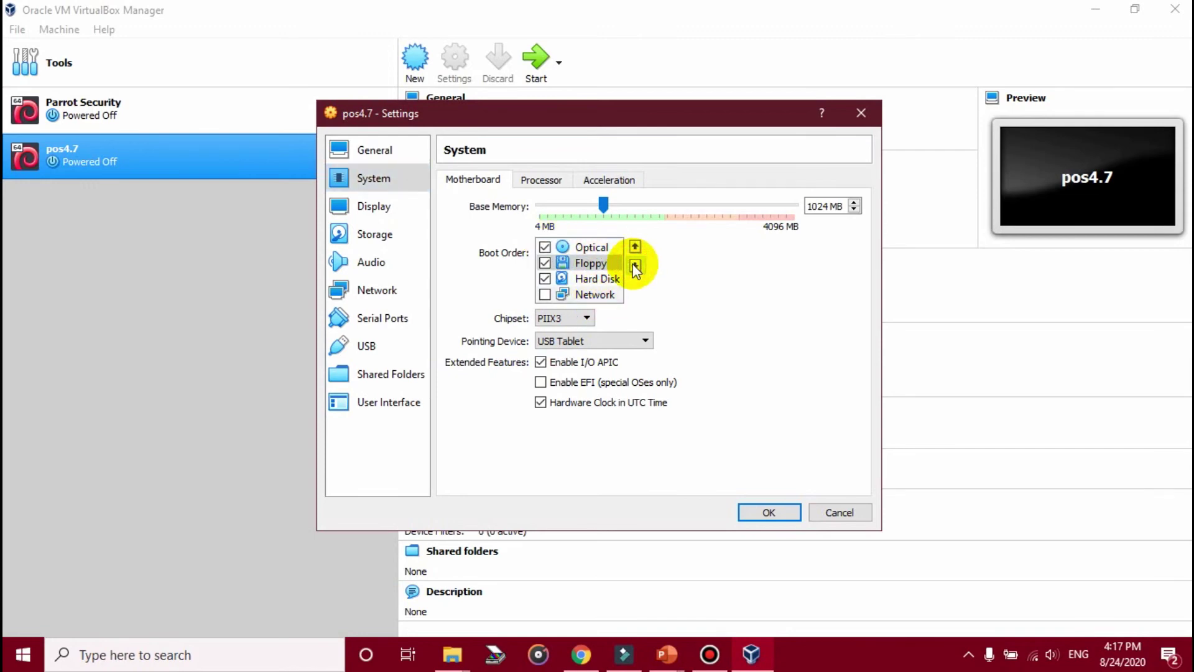
click(604, 247)
click(635, 269)
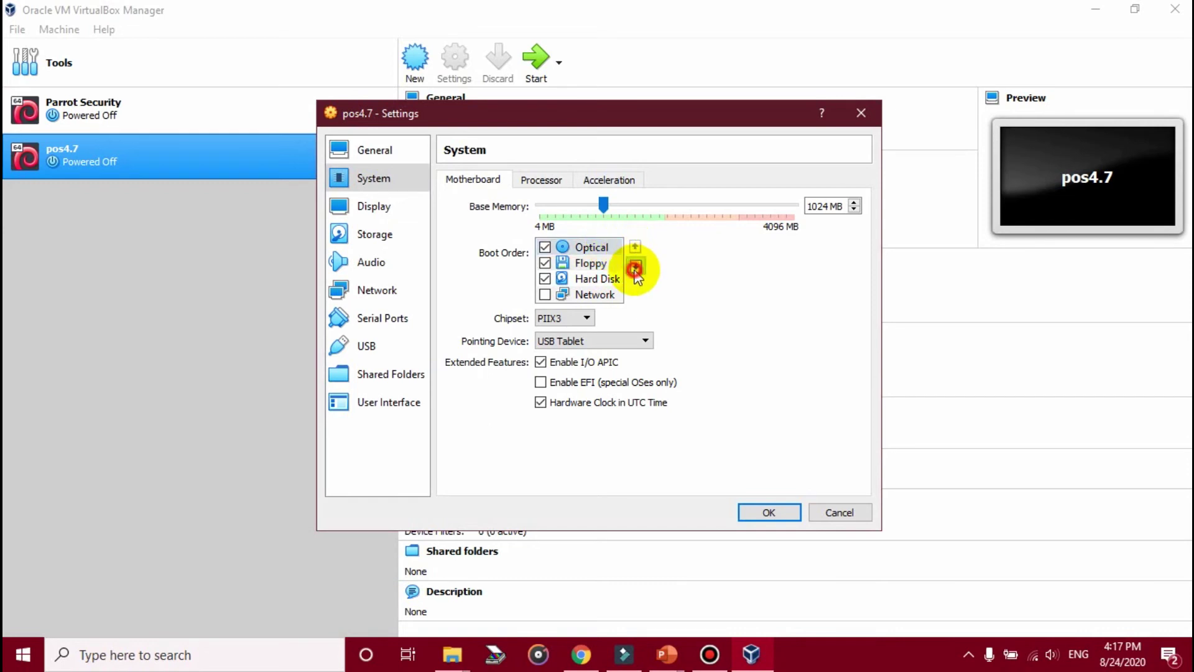
click(635, 268)
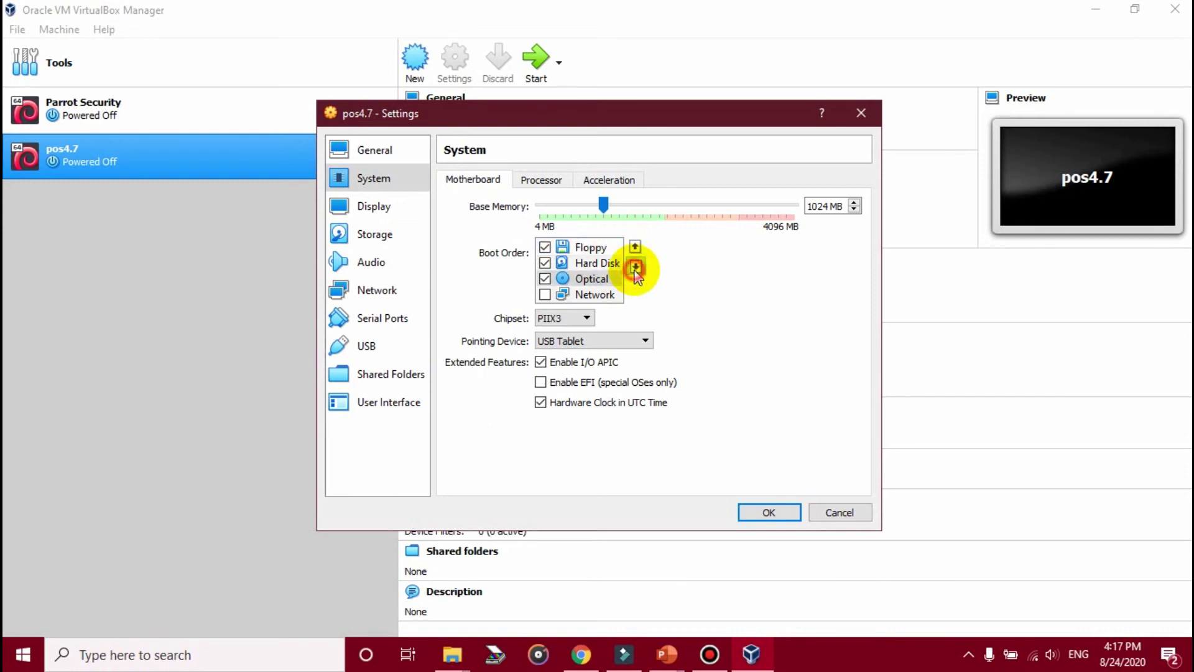
click(635, 267)
click(544, 278)
click(619, 279)
click(634, 247)
click(633, 247)
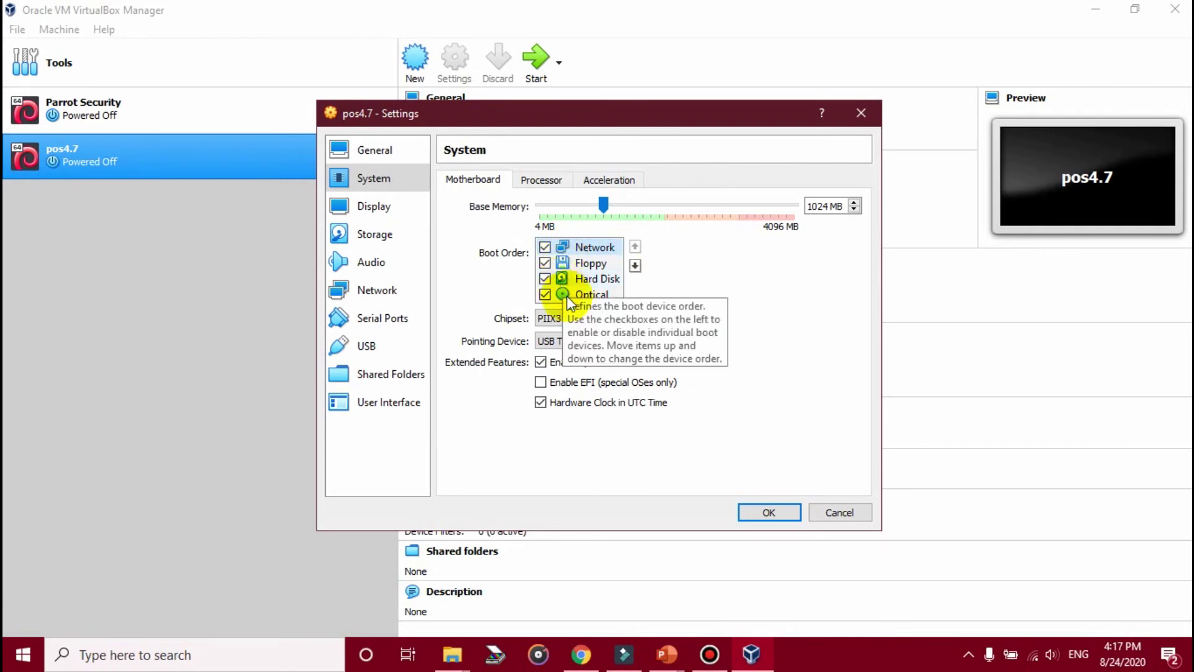
Step: Review the available chipset and pointing device options in the machine's motherboard settings
click(587, 319)
click(587, 318)
click(616, 340)
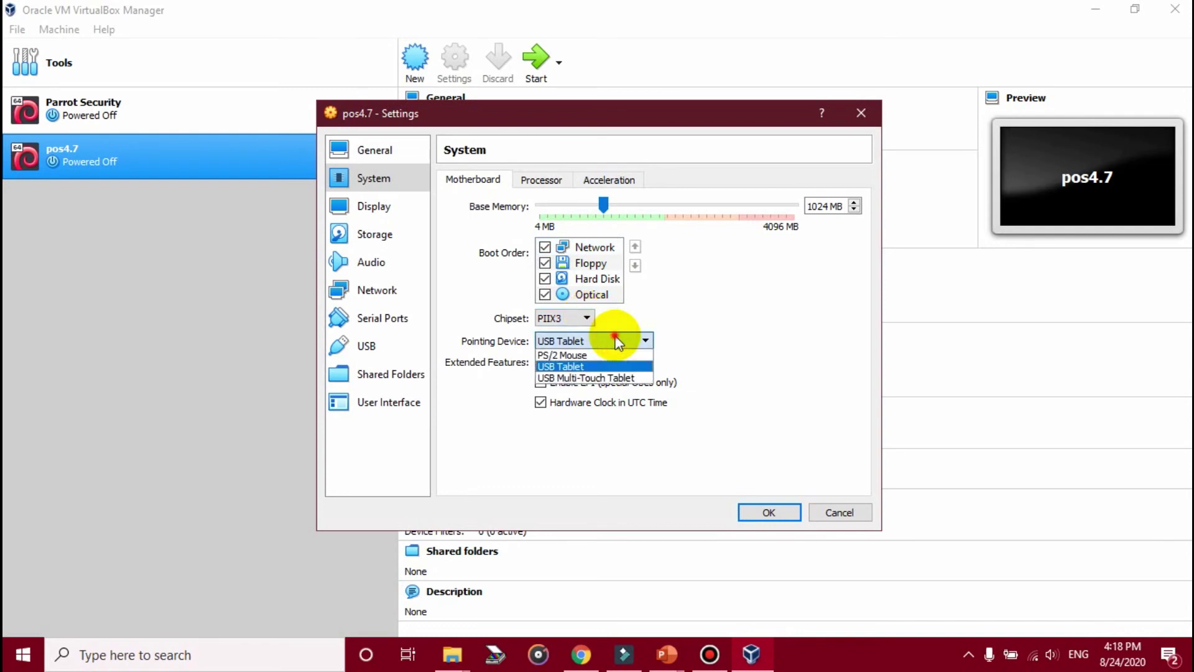
click(617, 339)
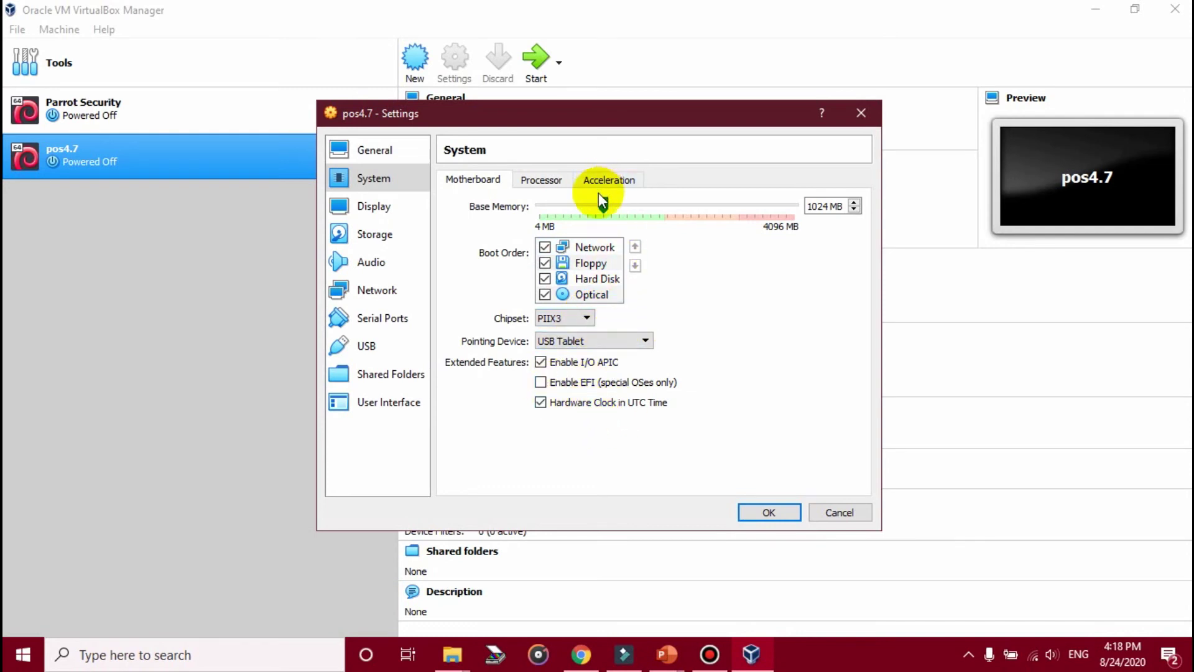
Step: In the processor settings, try 2 and 3 CPUs and return the processor count to 1
click(549, 182)
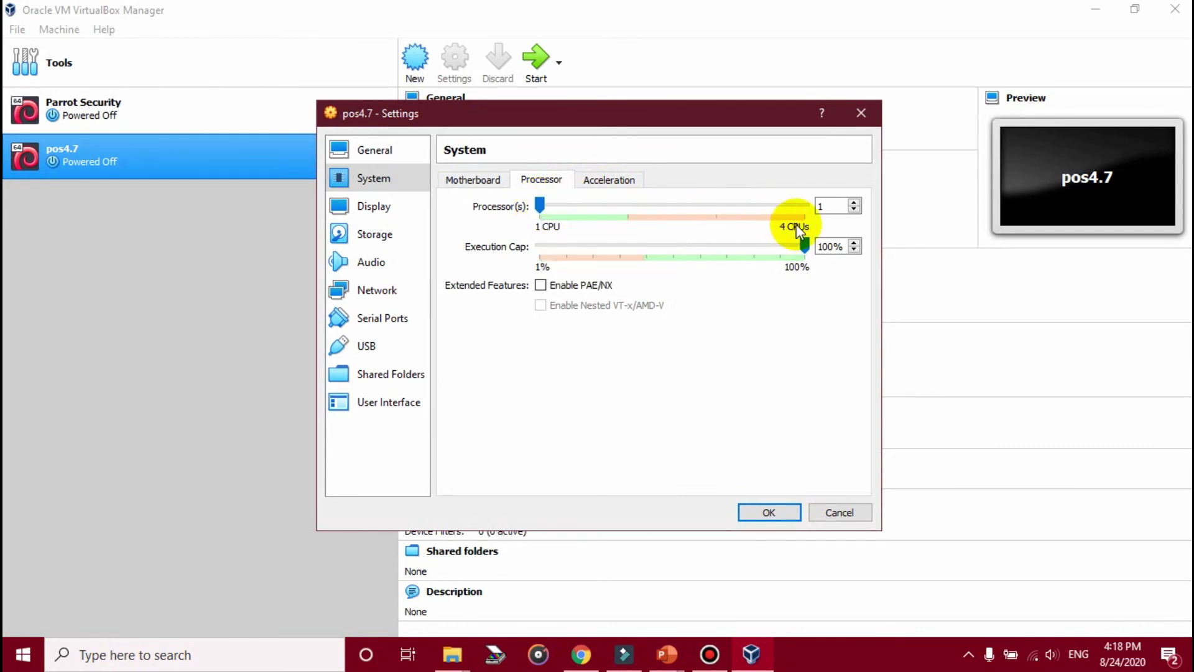
drag(539, 205, 606, 210)
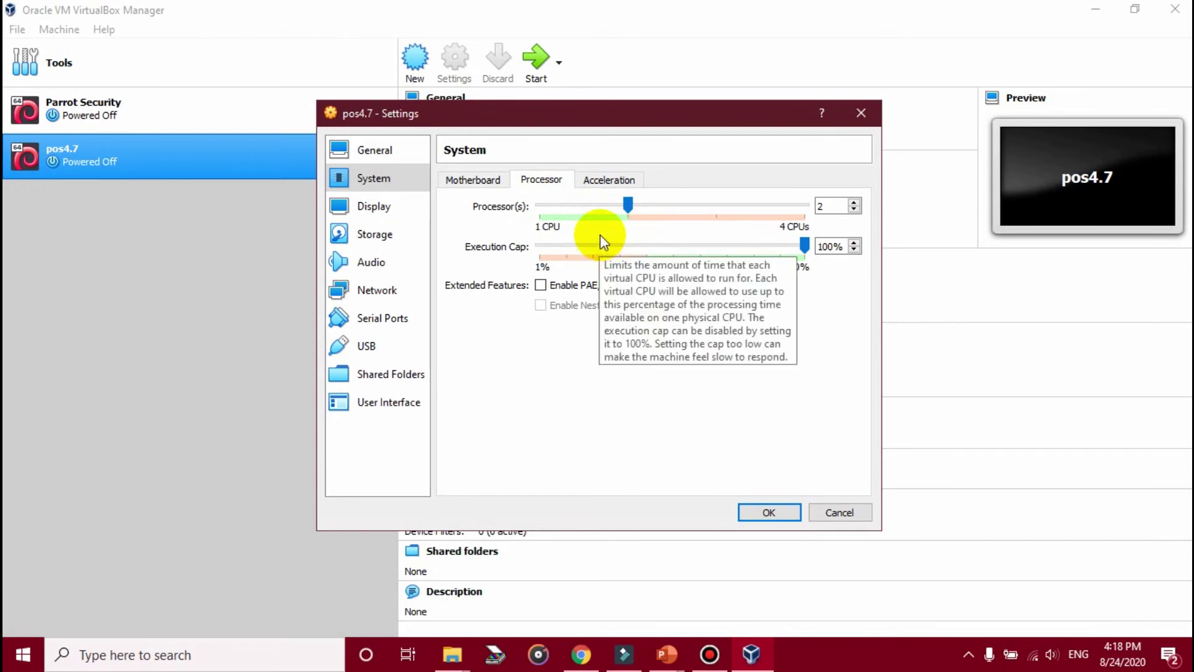
click(627, 210)
drag(628, 216, 722, 225)
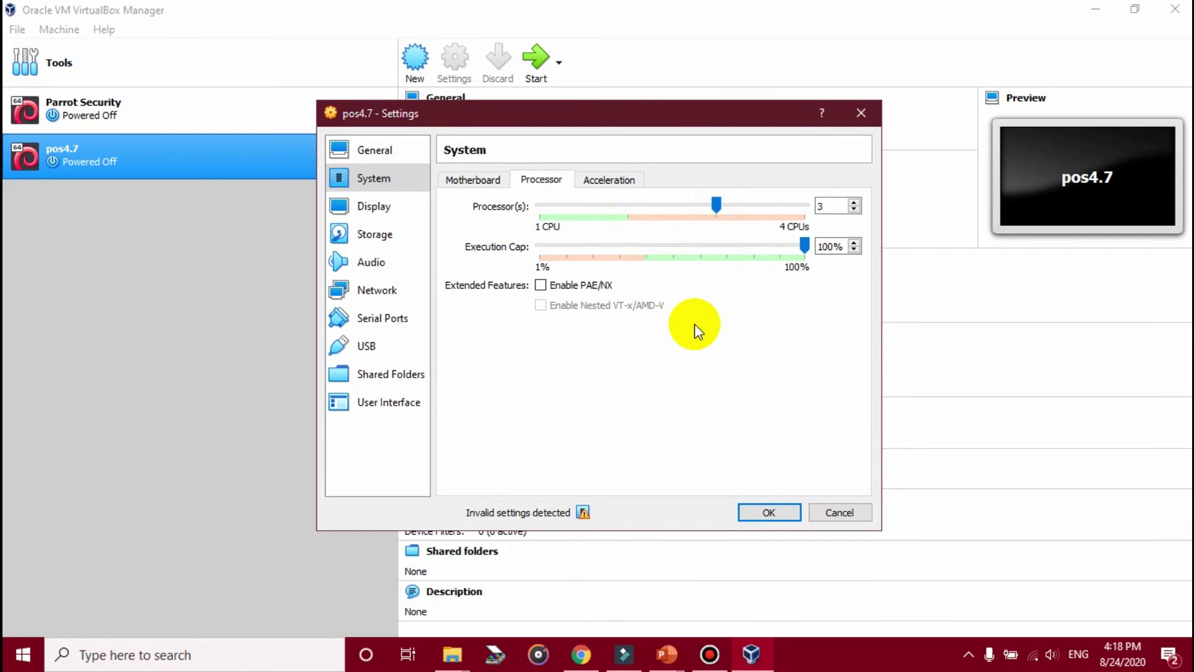
click(622, 205)
click(544, 205)
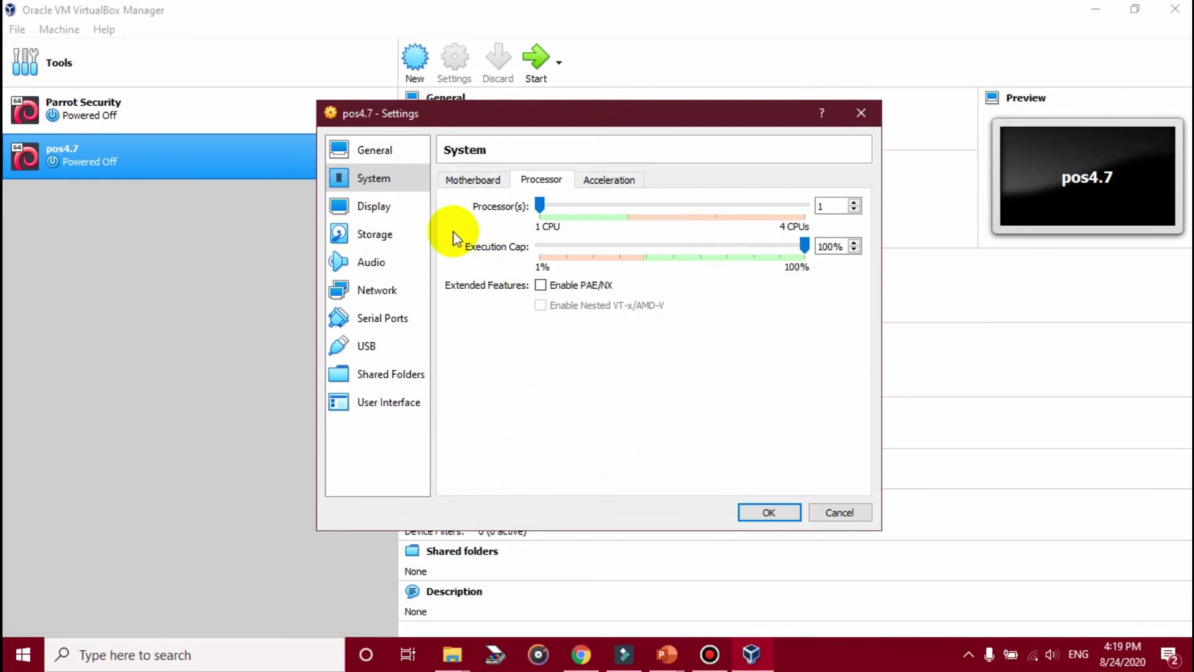
Step: In the Display settings, reduce the video memory to 8 MB
click(385, 208)
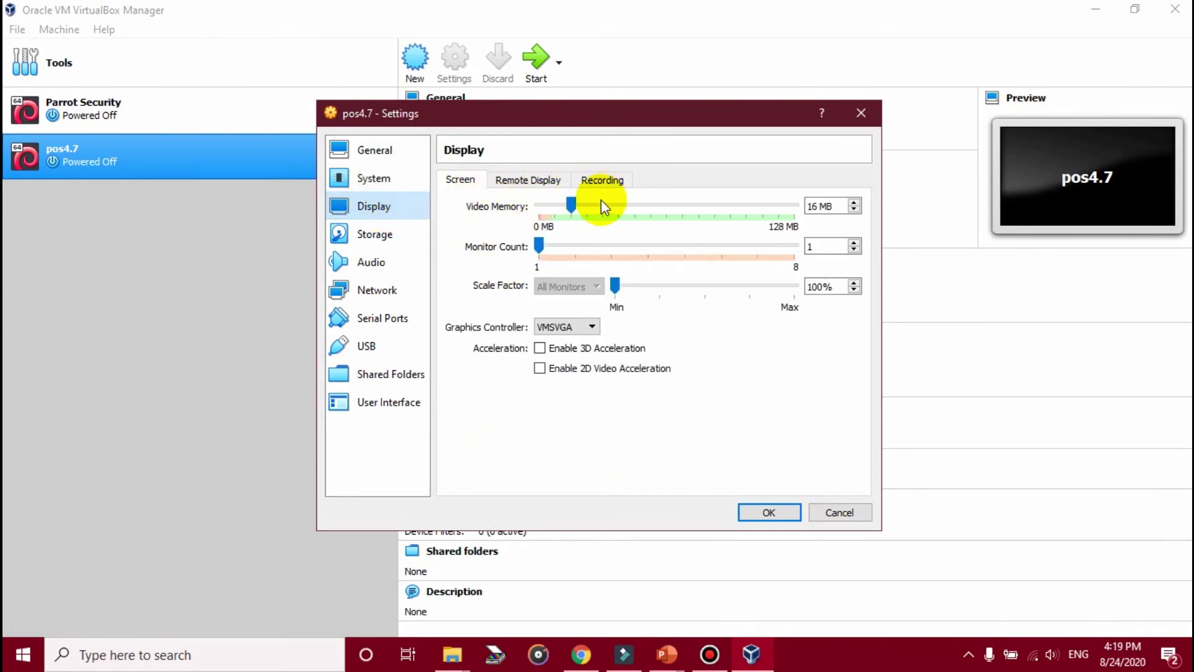
click(571, 207)
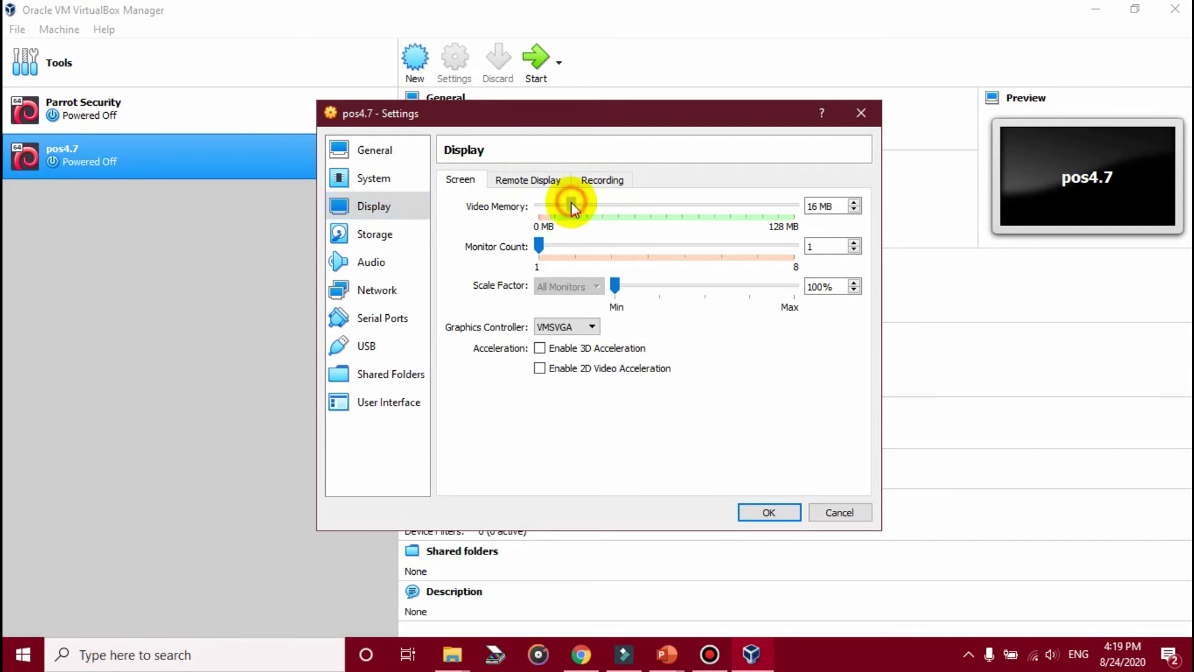
drag(559, 223, 557, 222)
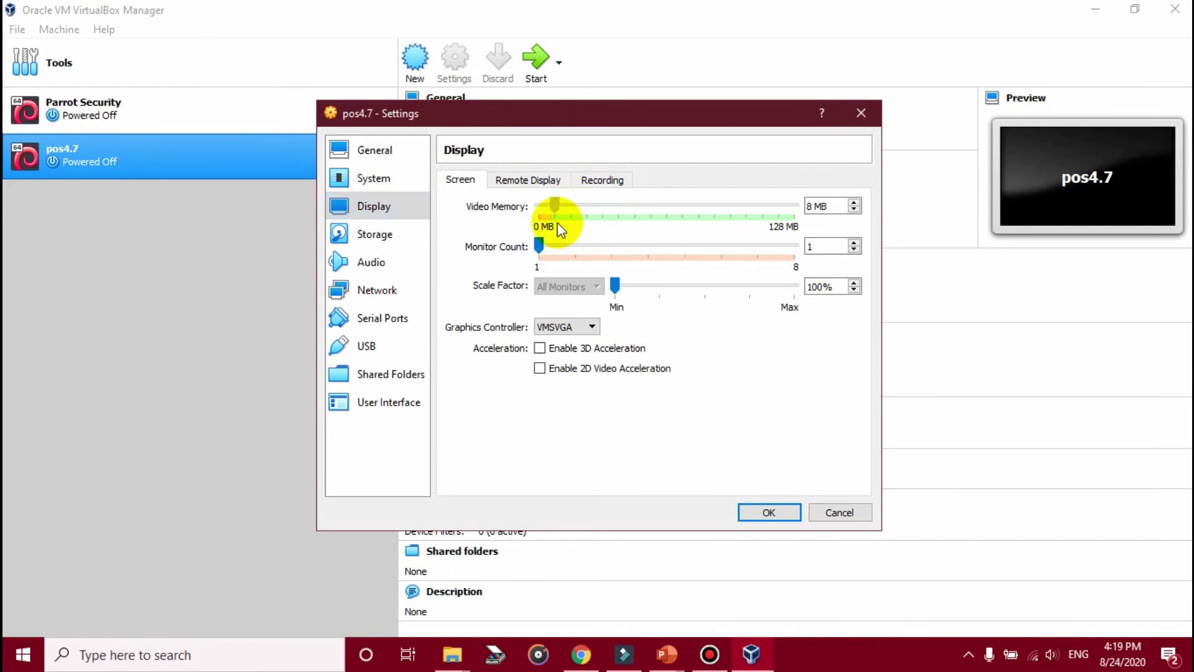
click(559, 227)
click(557, 205)
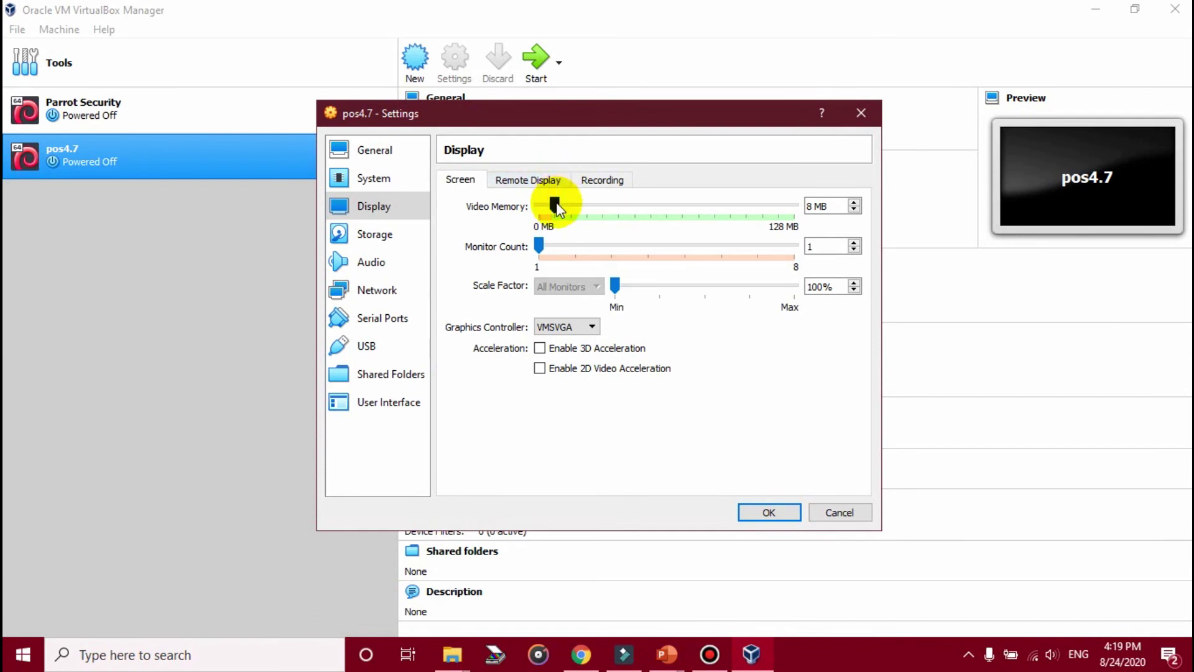
Step: Review the monitor count, scale factor and available graphics controller types in the Display settings
click(538, 248)
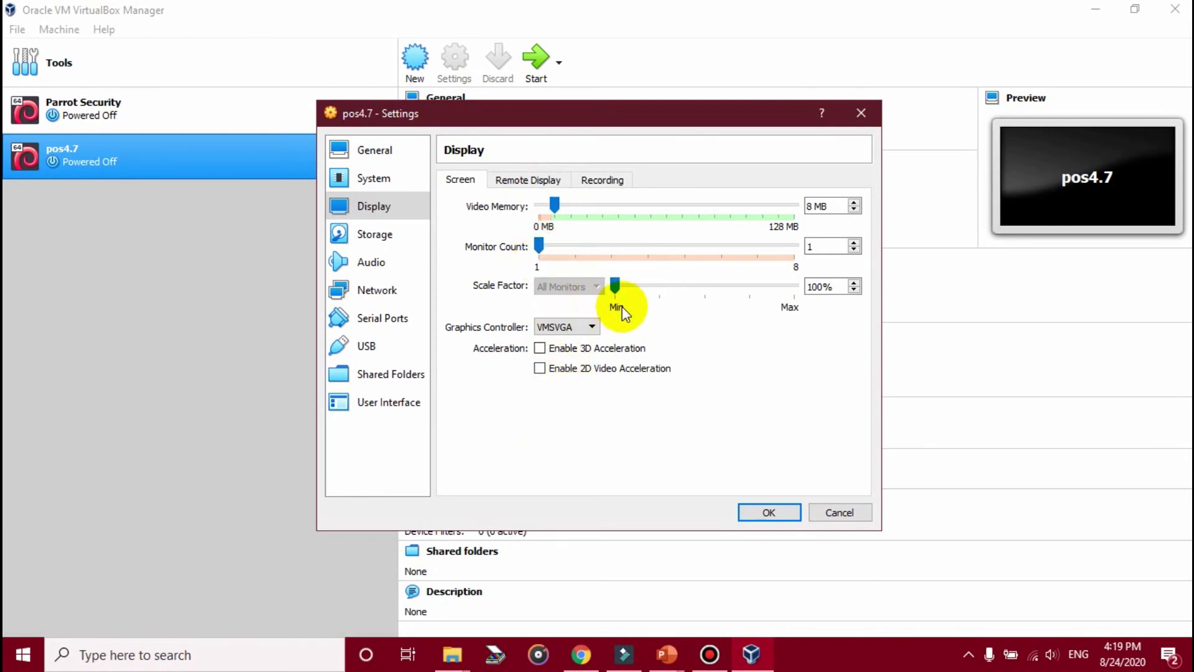
click(614, 286)
mouse_move(615, 289)
mouse_down()
mouse_move(805, 285)
mouse_move(606, 304)
mouse_up()
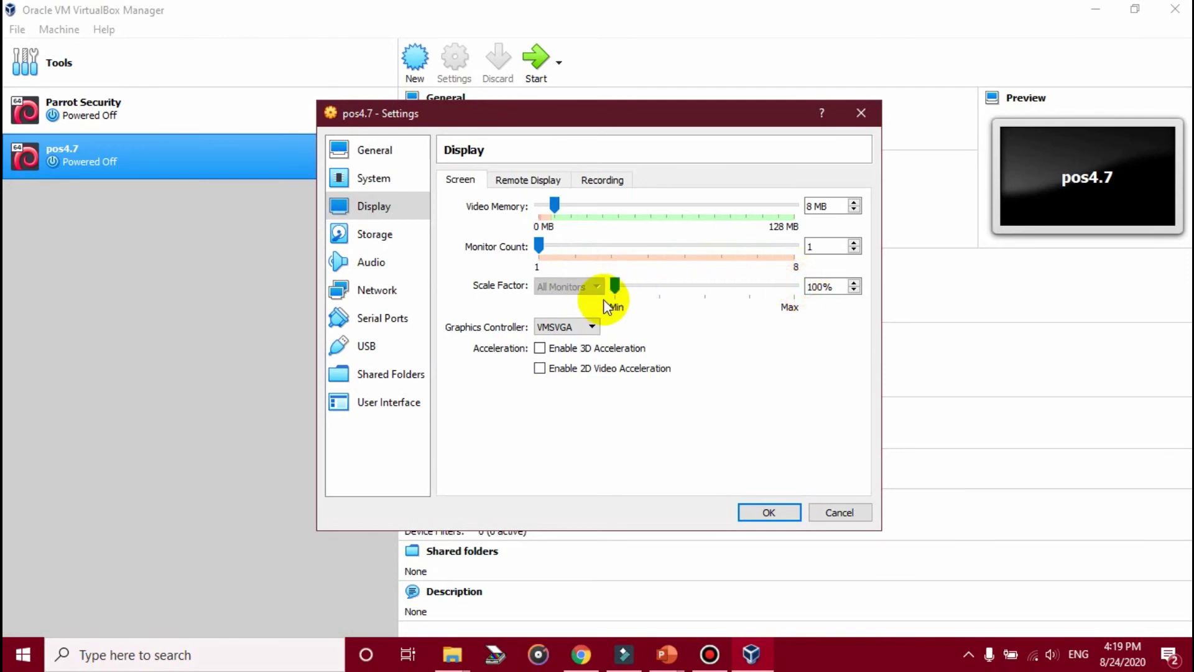
click(580, 328)
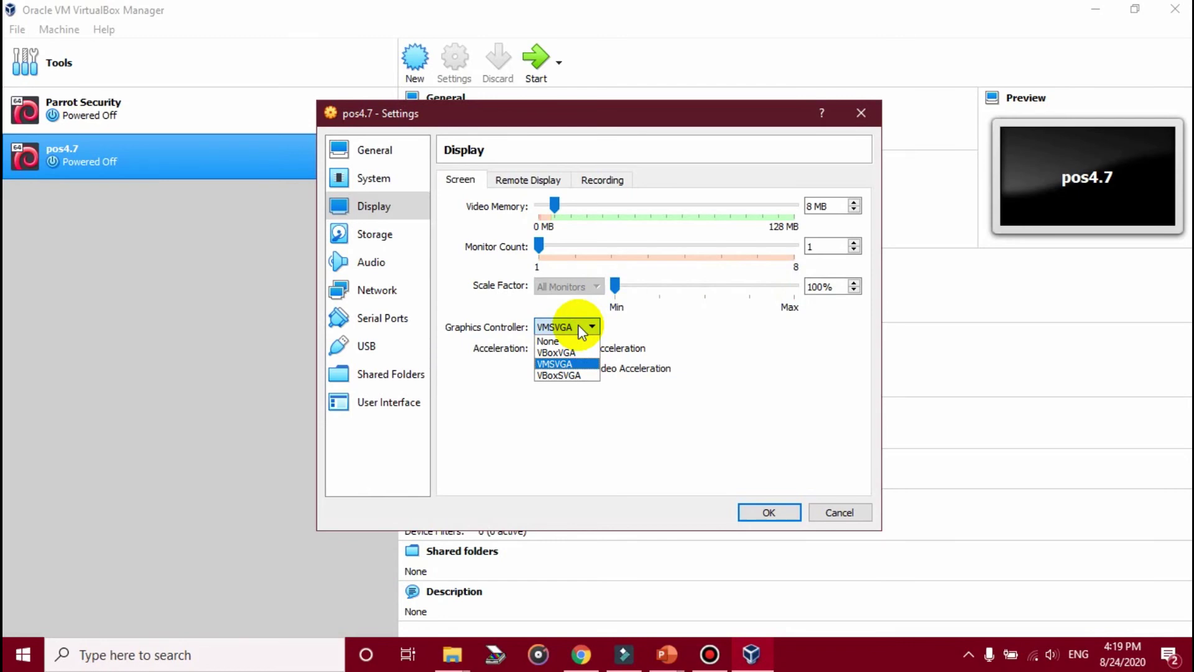
click(580, 327)
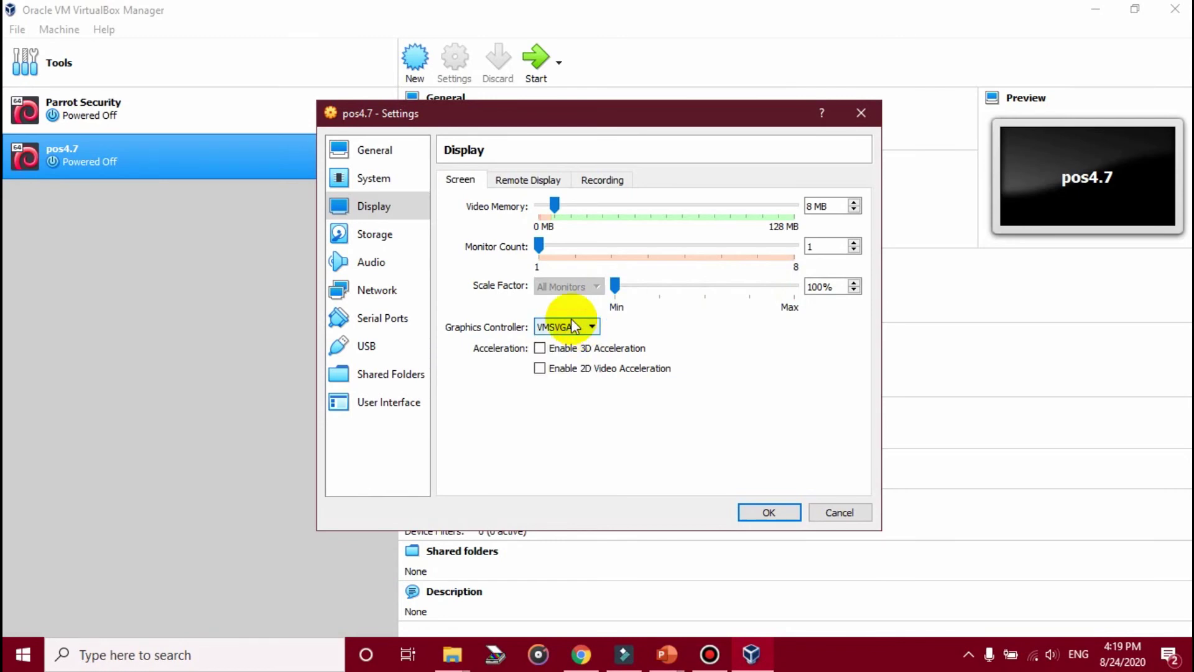
Step: Review the Storage, Audio and Network settings, including the attachment types available for network Adapter 1
click(369, 234)
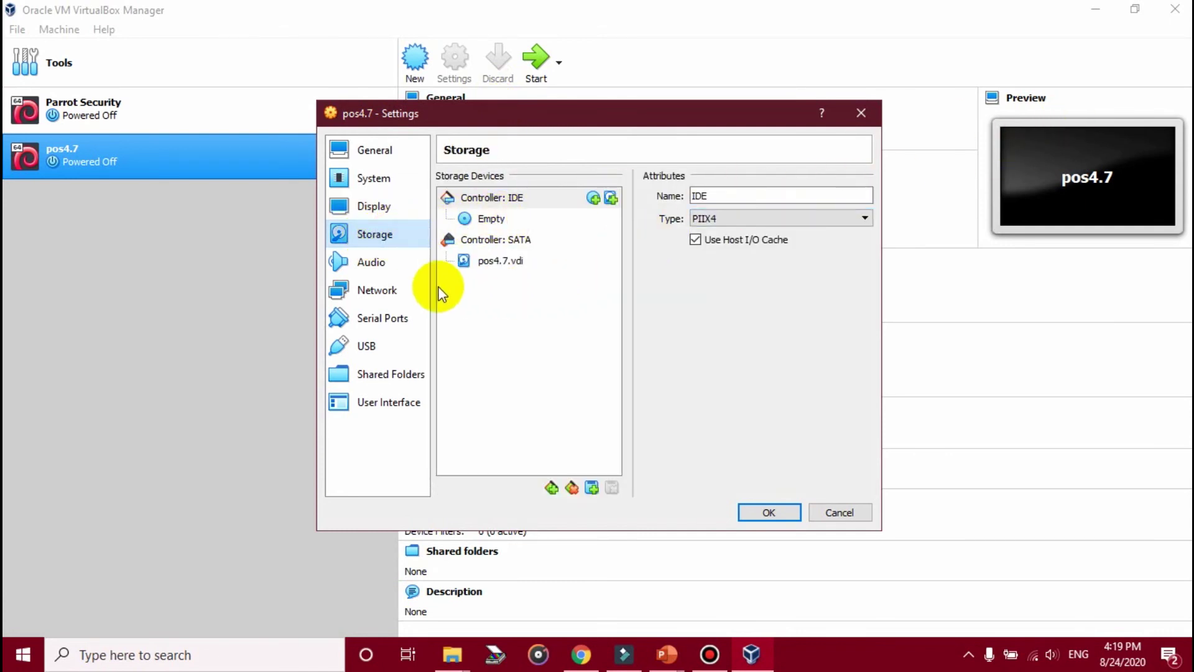
click(389, 261)
click(385, 292)
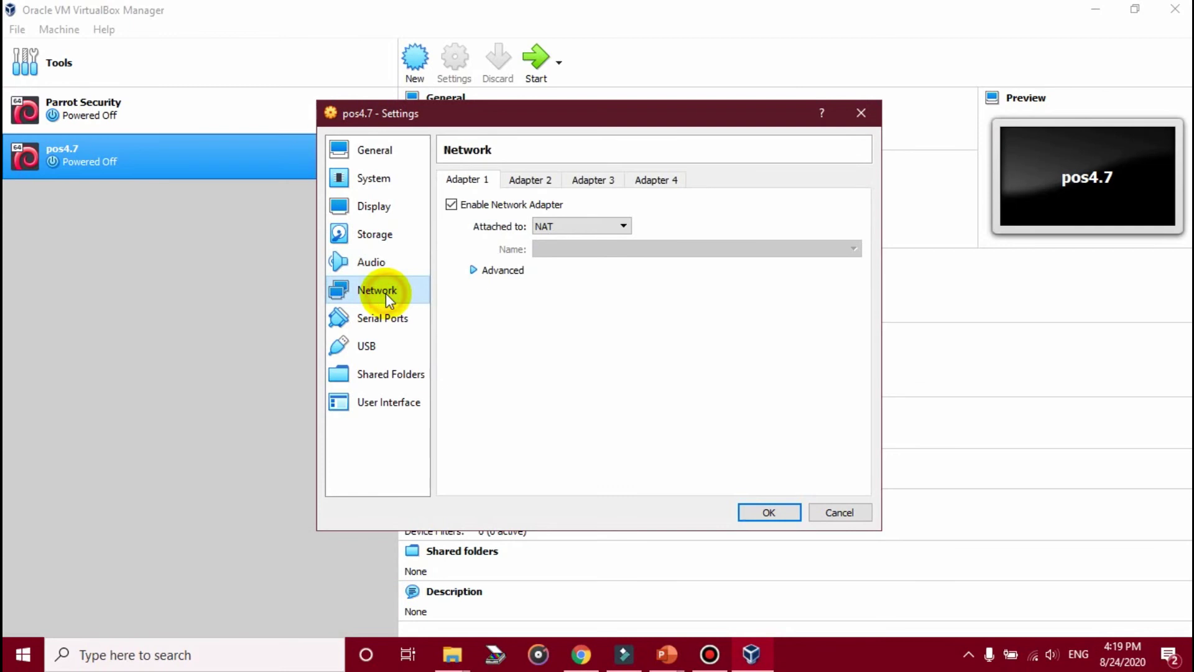
click(574, 226)
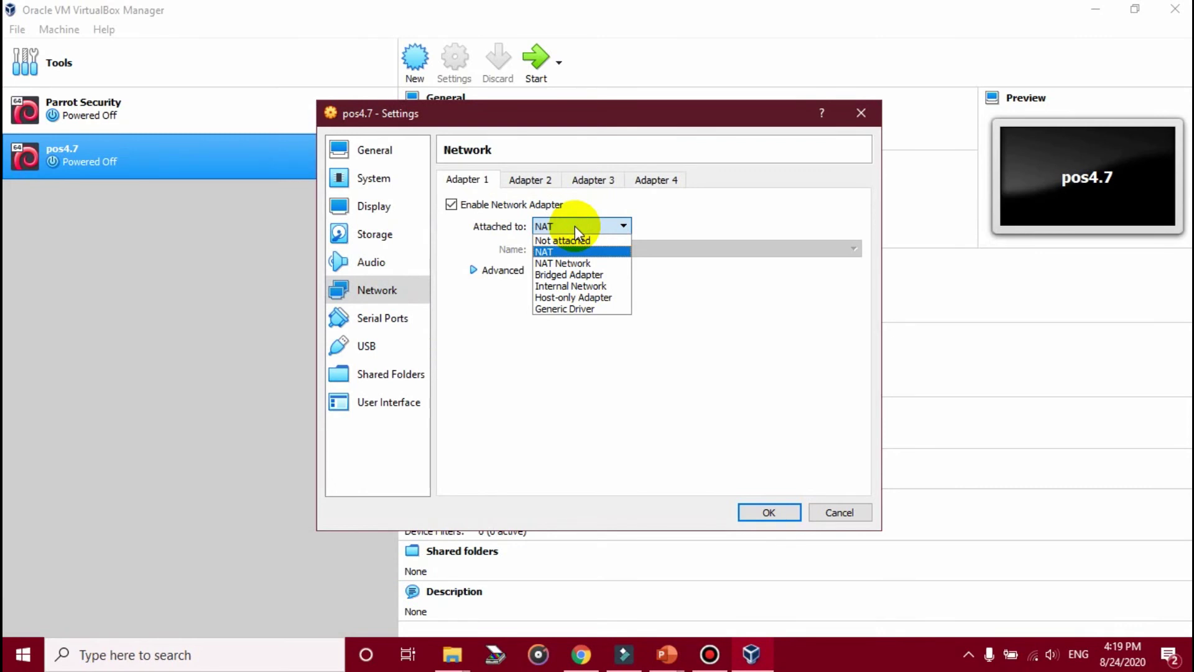
click(448, 234)
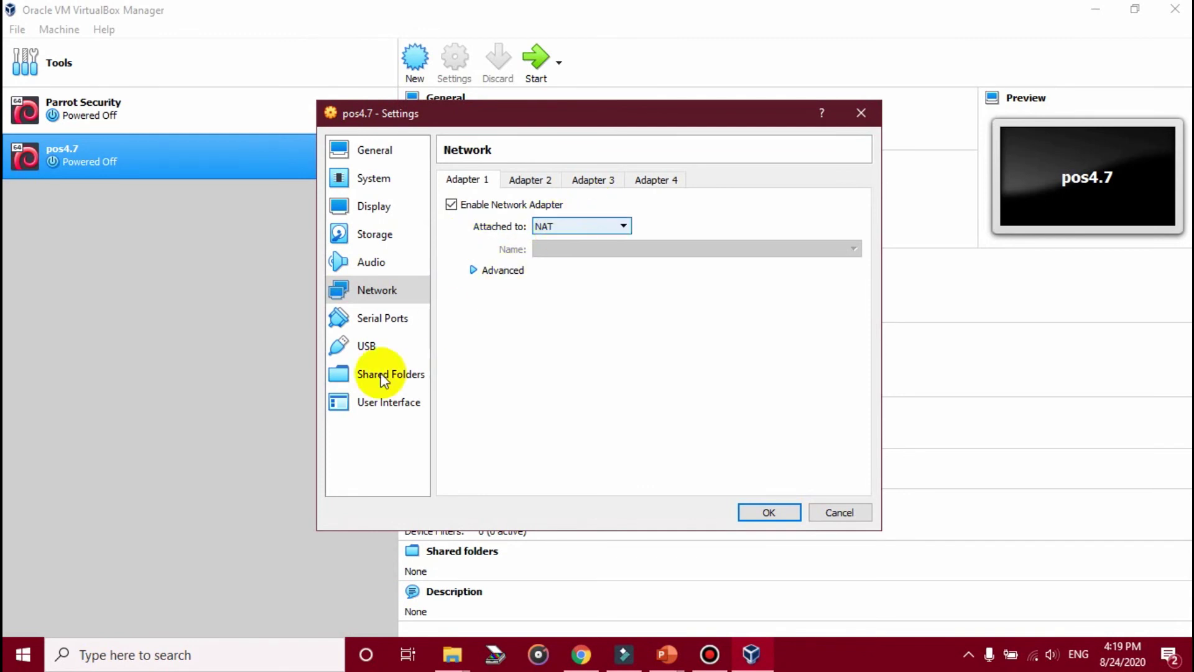
Step: Review the Serial Ports and USB settings, trying the USB 2.0 (EHCI) Controller and switching back to USB 1.1 (OHCI)
click(393, 314)
click(375, 346)
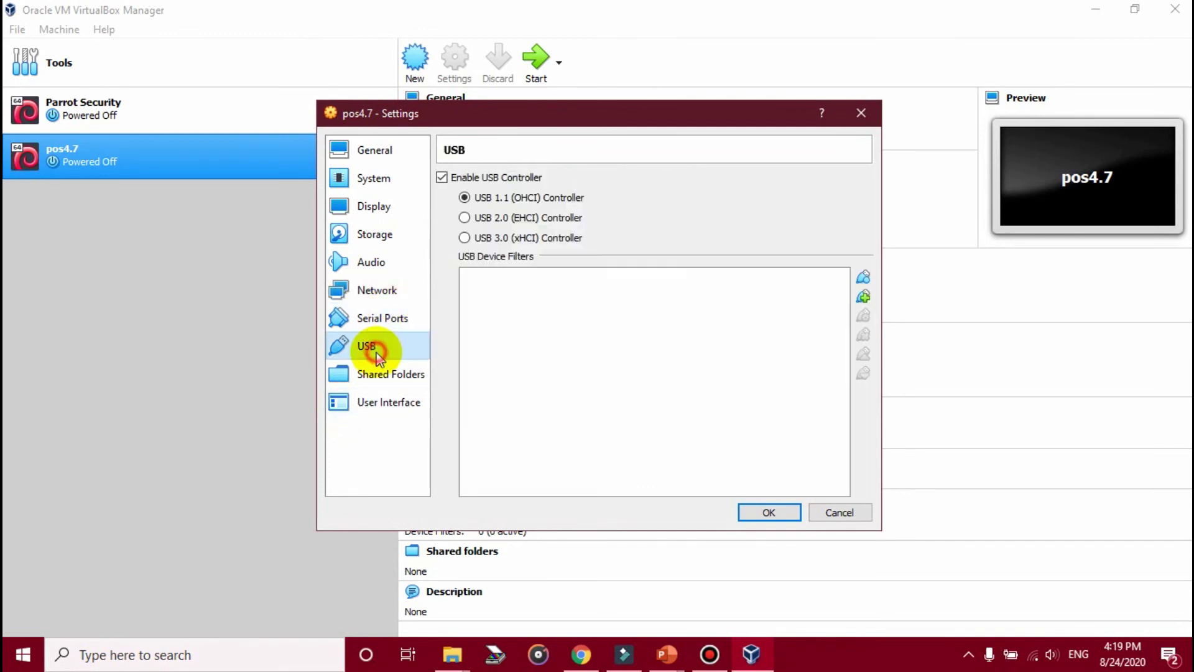
click(495, 218)
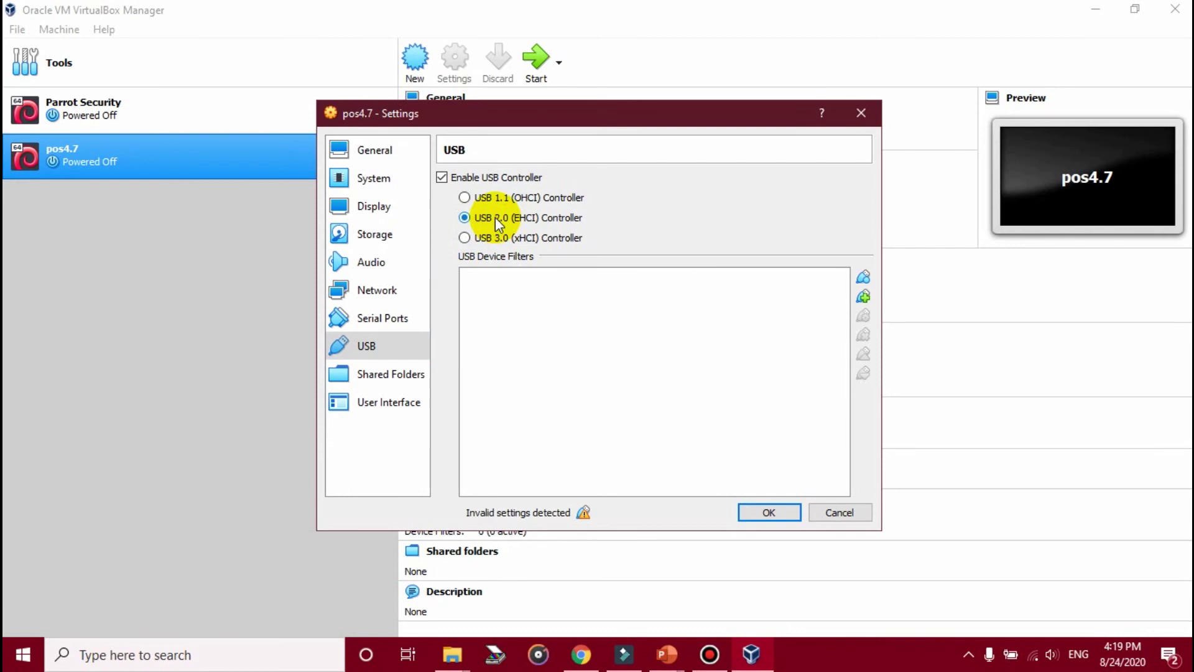
click(486, 202)
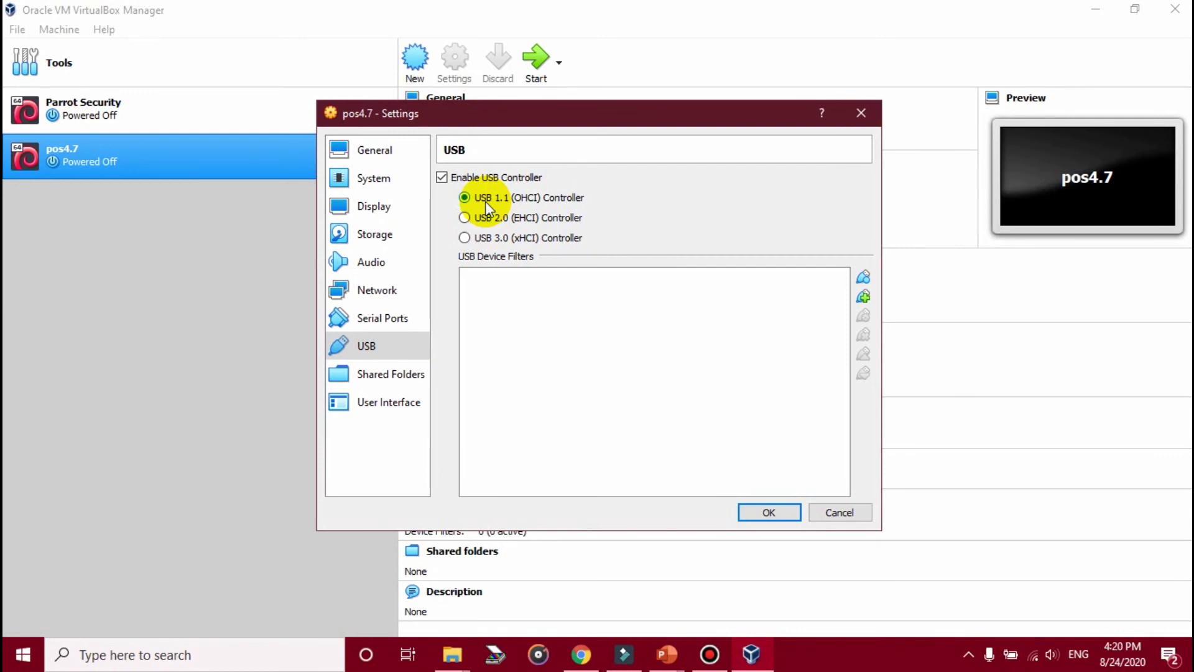
Step: Review the Shared Folders and User Interface settings and save the changed settings of pos4.7
click(411, 375)
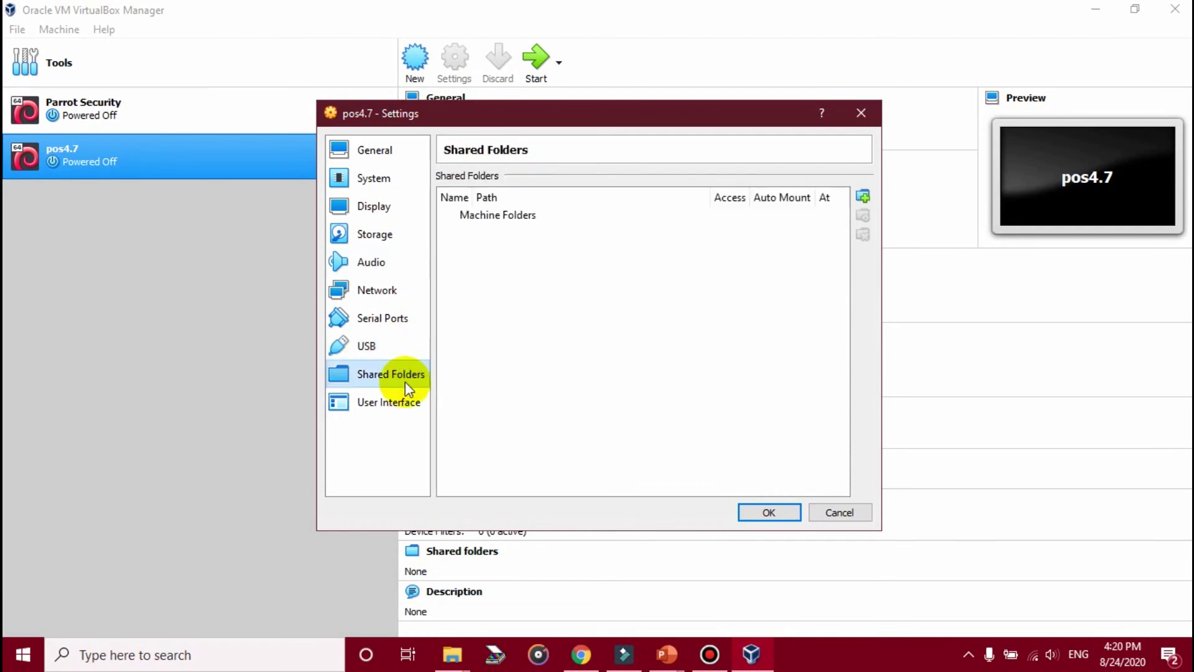
click(390, 402)
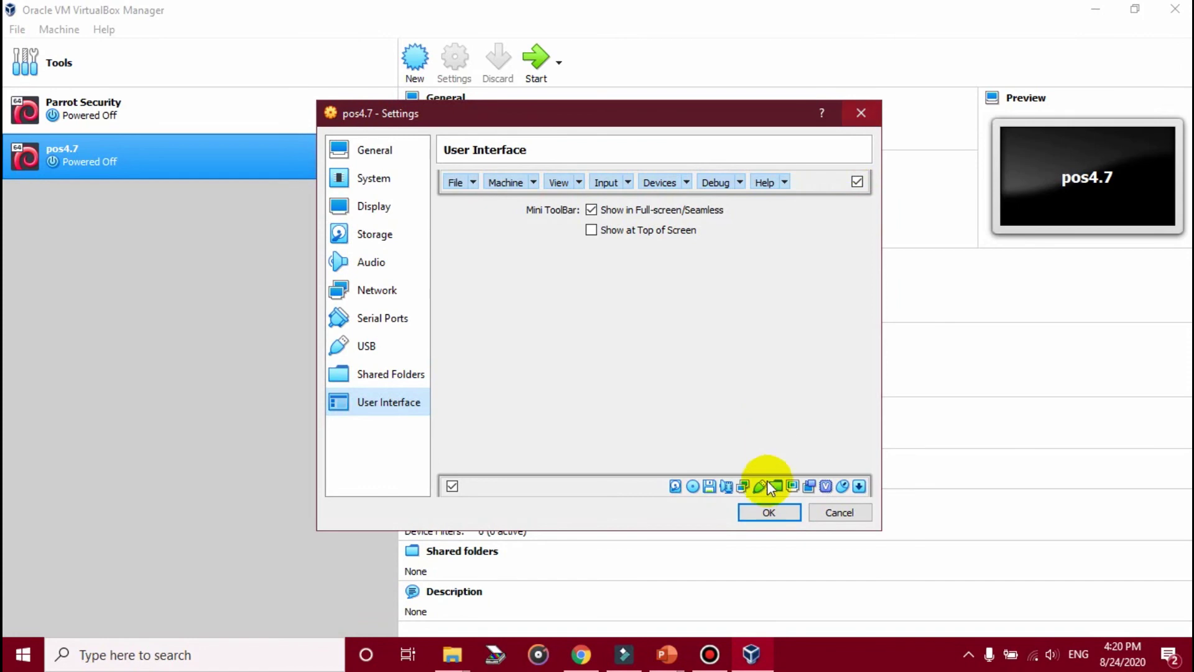
click(754, 512)
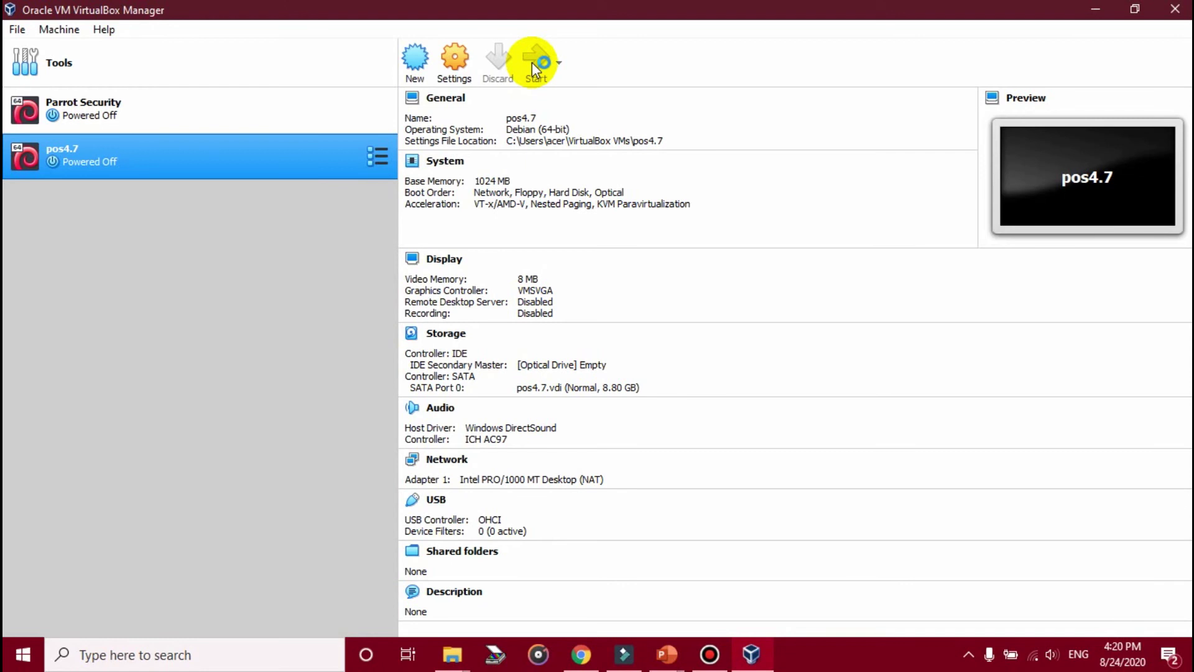
Step: Start the pos4.7 virtual machine and check the start-up disk choices
click(532, 62)
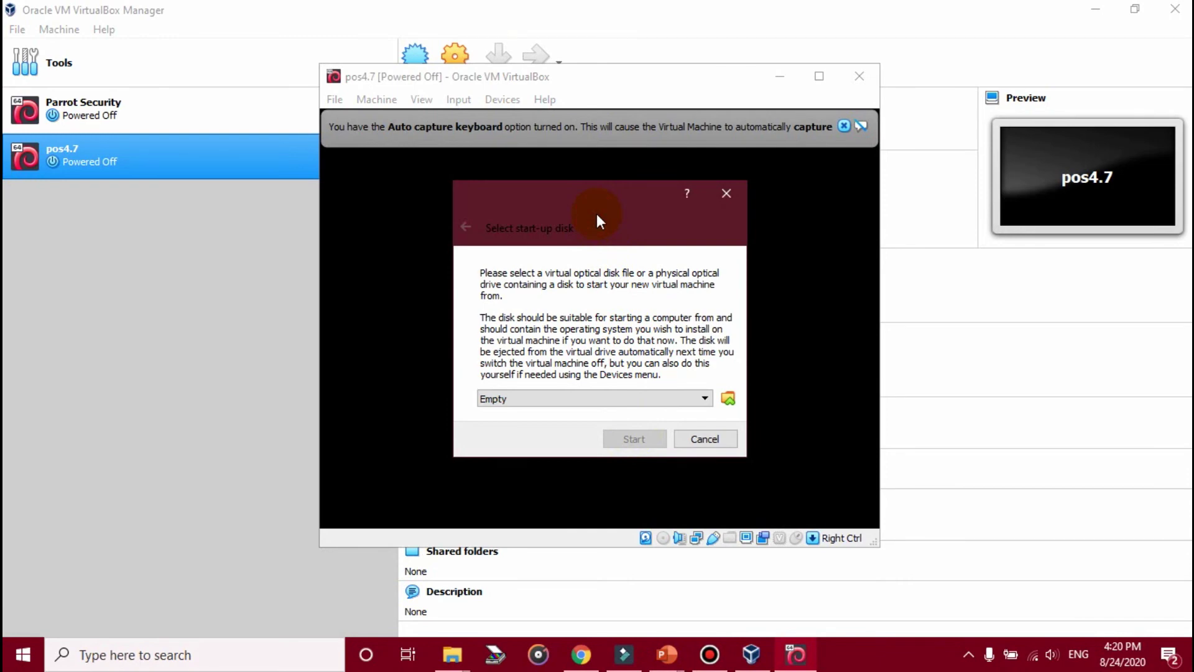
click(606, 404)
click(622, 399)
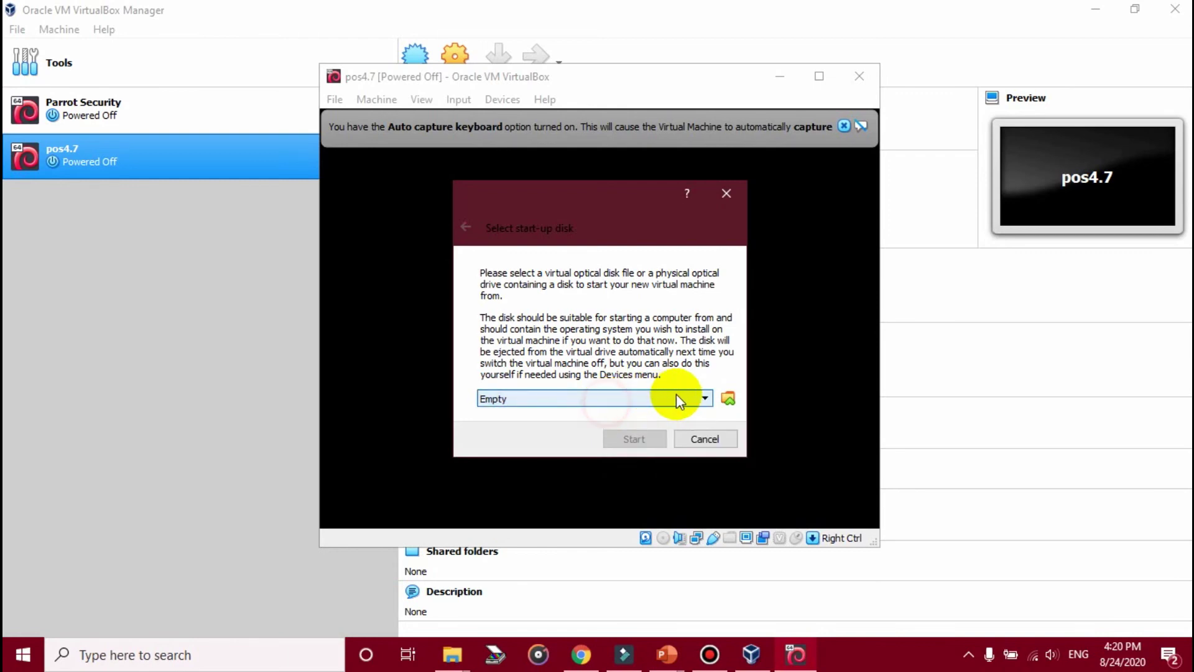
Step: Locate the Parrot-home-4.7_x64 disc image in the Downloads folder and leave the file chooser without opening it
click(727, 400)
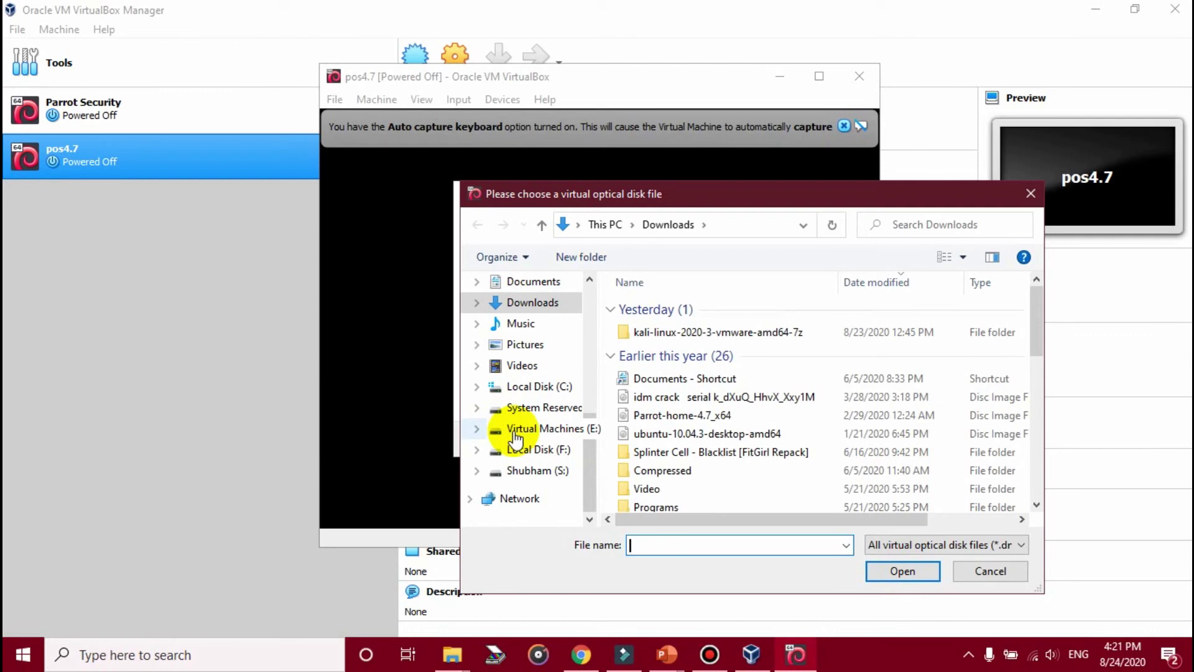
scroll(703, 404, down, 5)
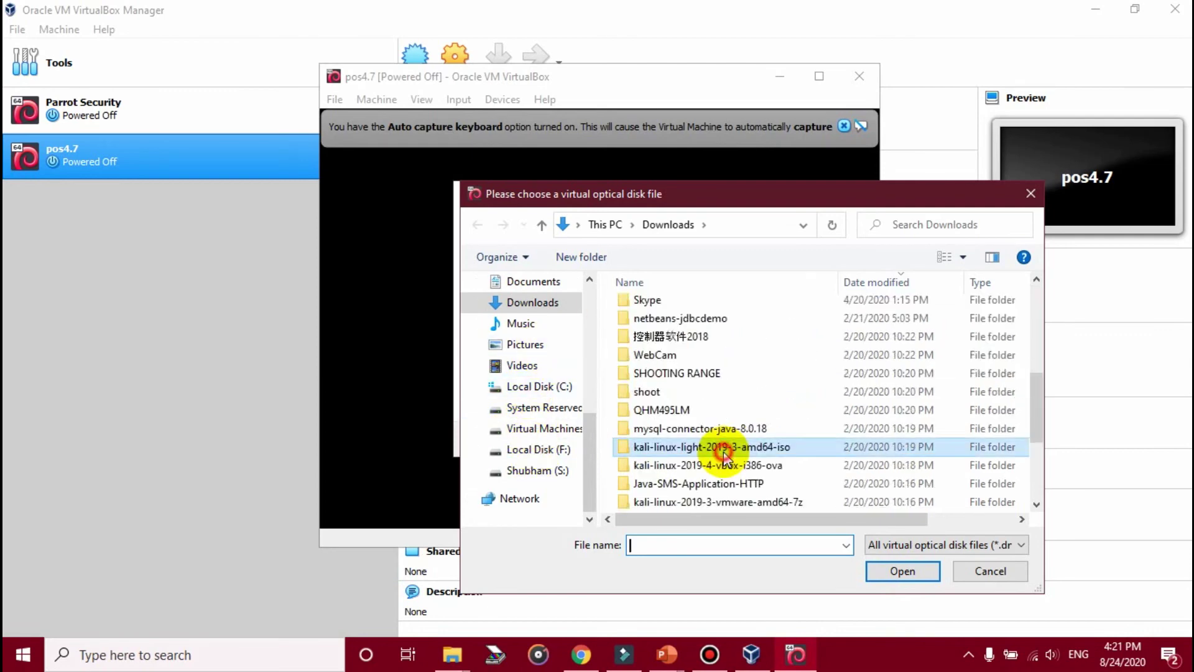
scroll(715, 453, up, 3)
key(p)
key(r)
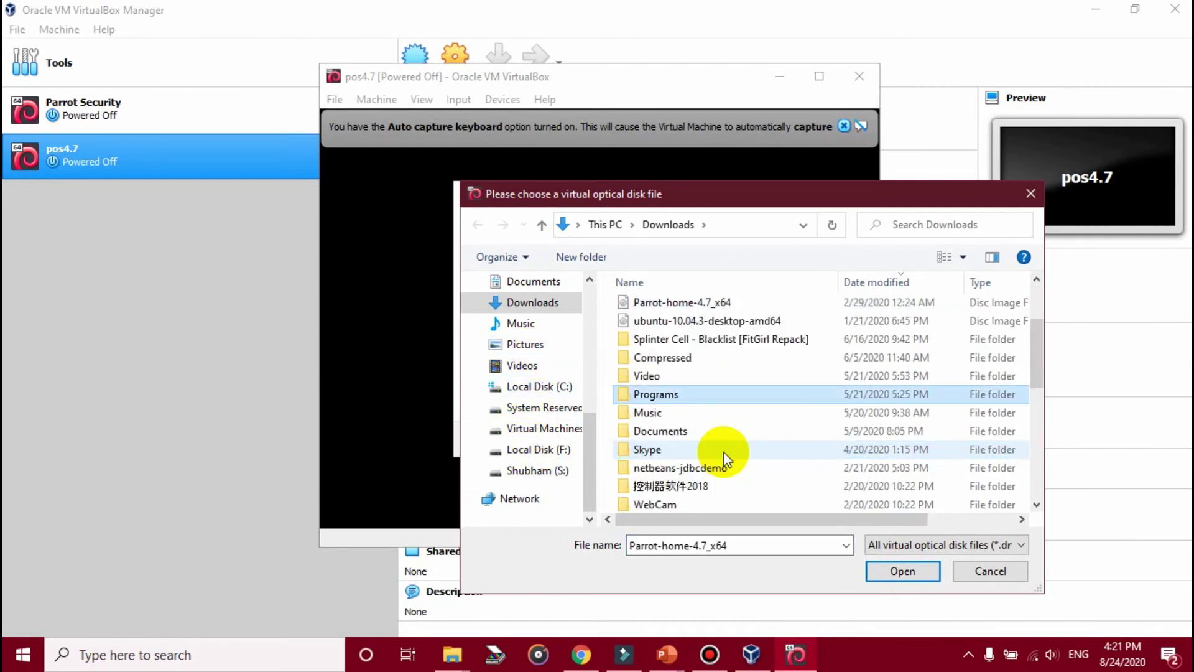
key(p)
key(p)
key(p)
key(p)
key(p)
scroll(722, 452, up, 1)
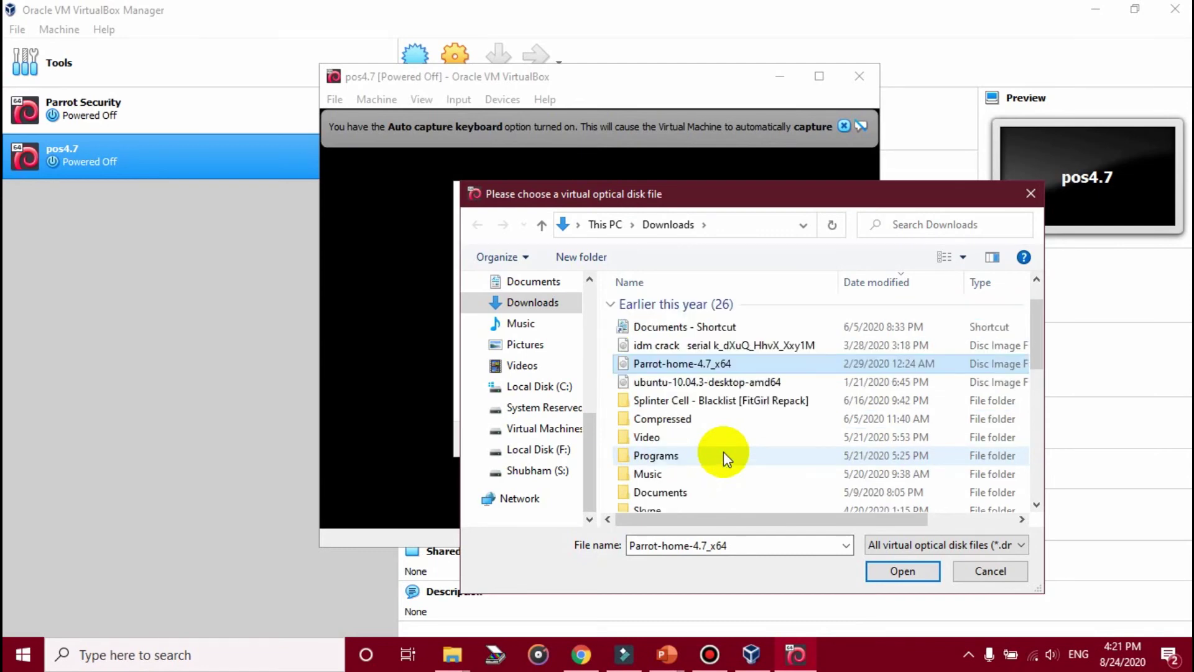
scroll(722, 451, down, 6)
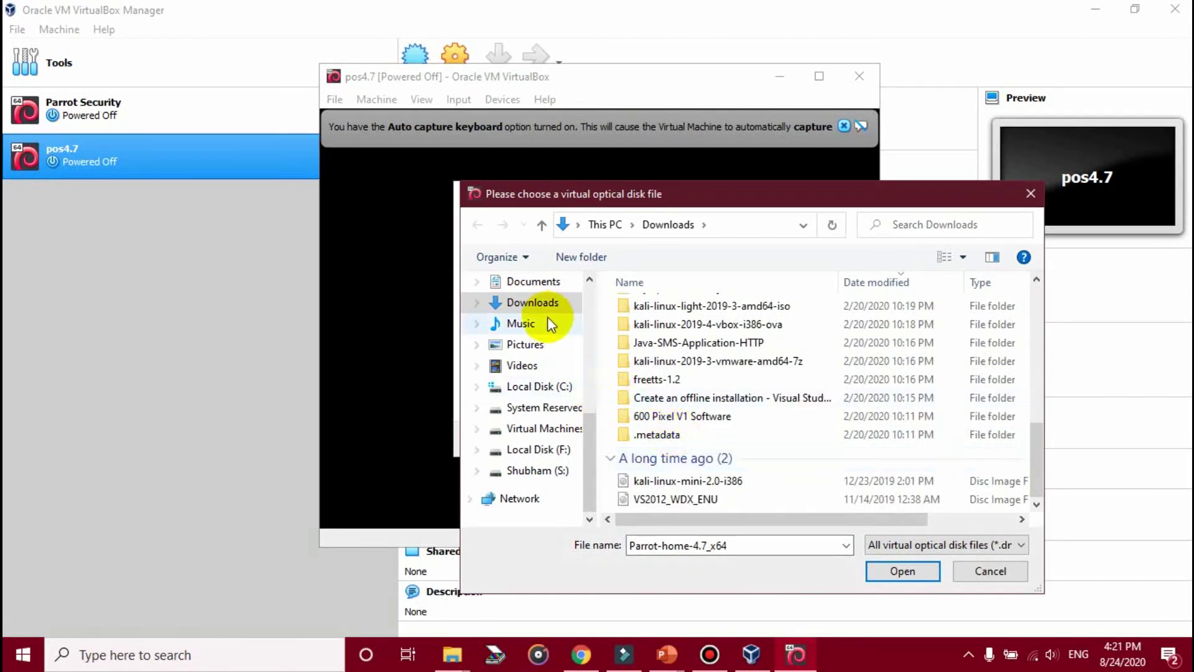
click(526, 308)
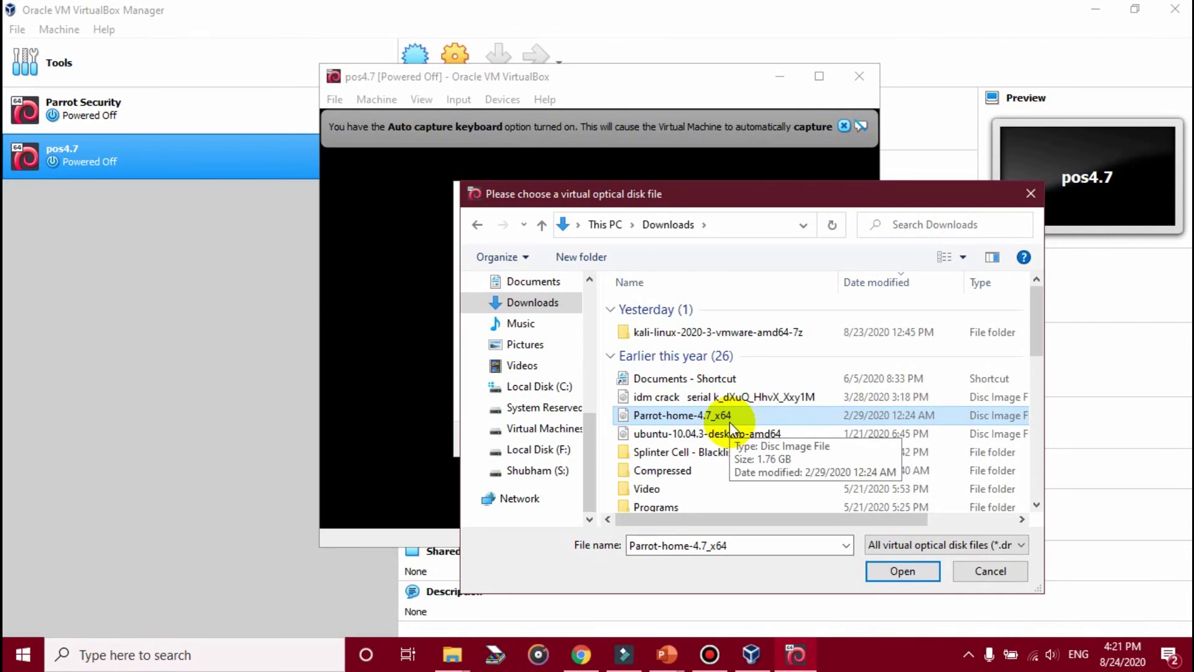
click(1033, 197)
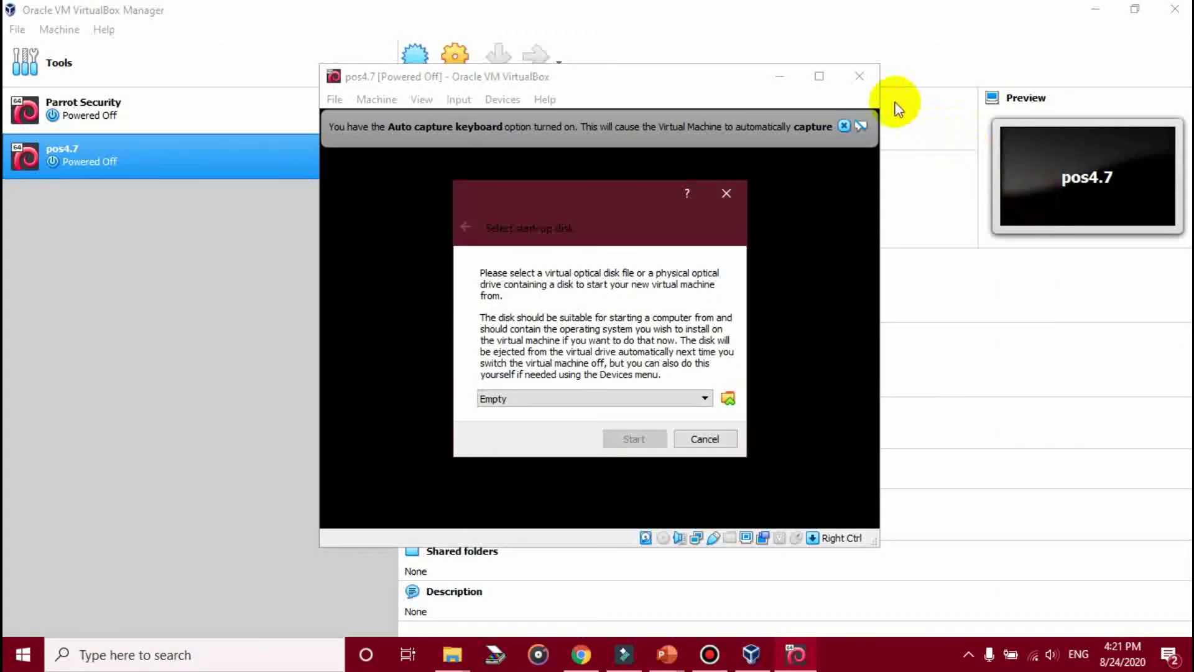
Step: Dismiss the start-up disk selection and close the pos4.7 machine by powering it off
click(727, 188)
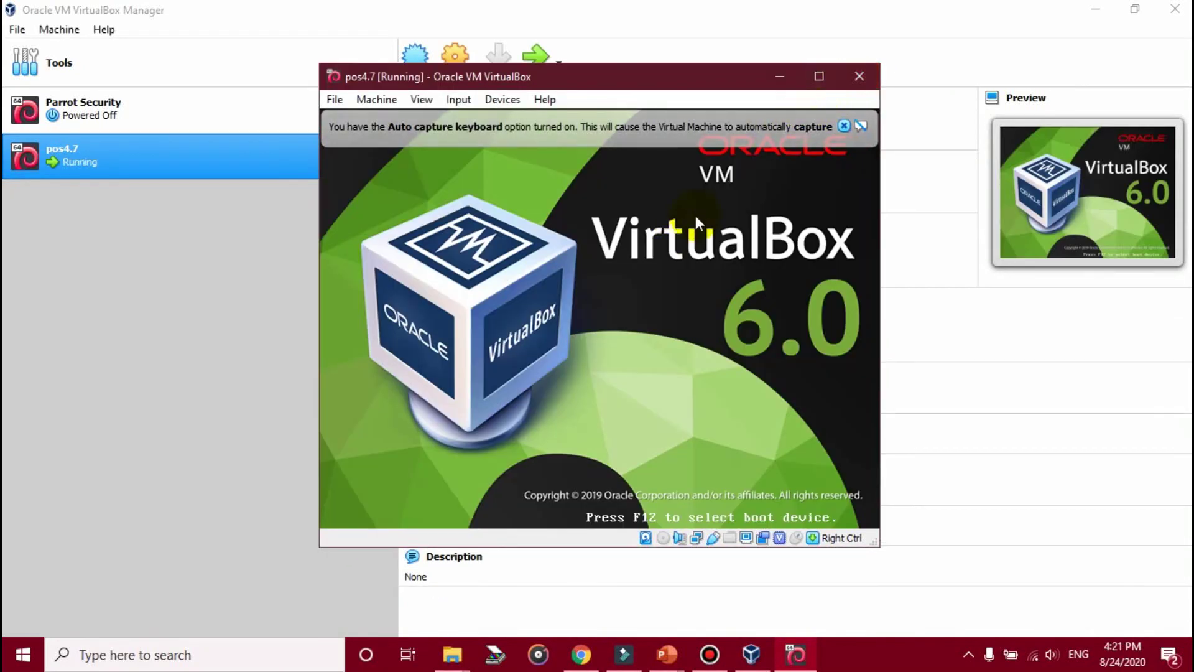
click(858, 75)
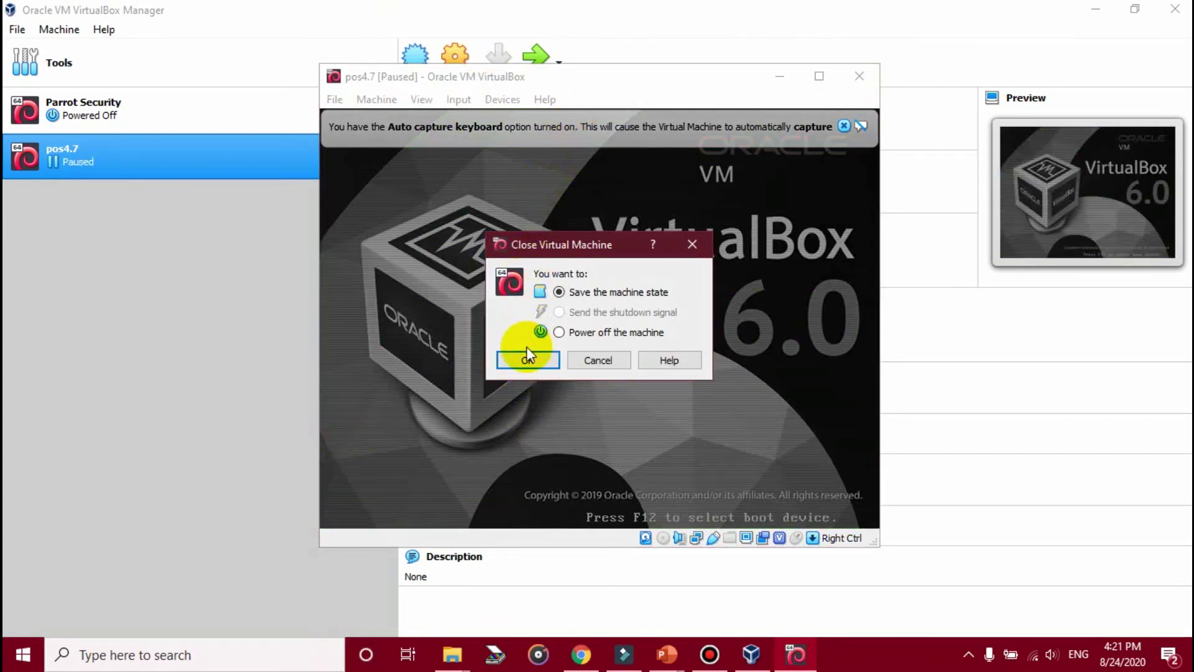
click(575, 333)
click(545, 359)
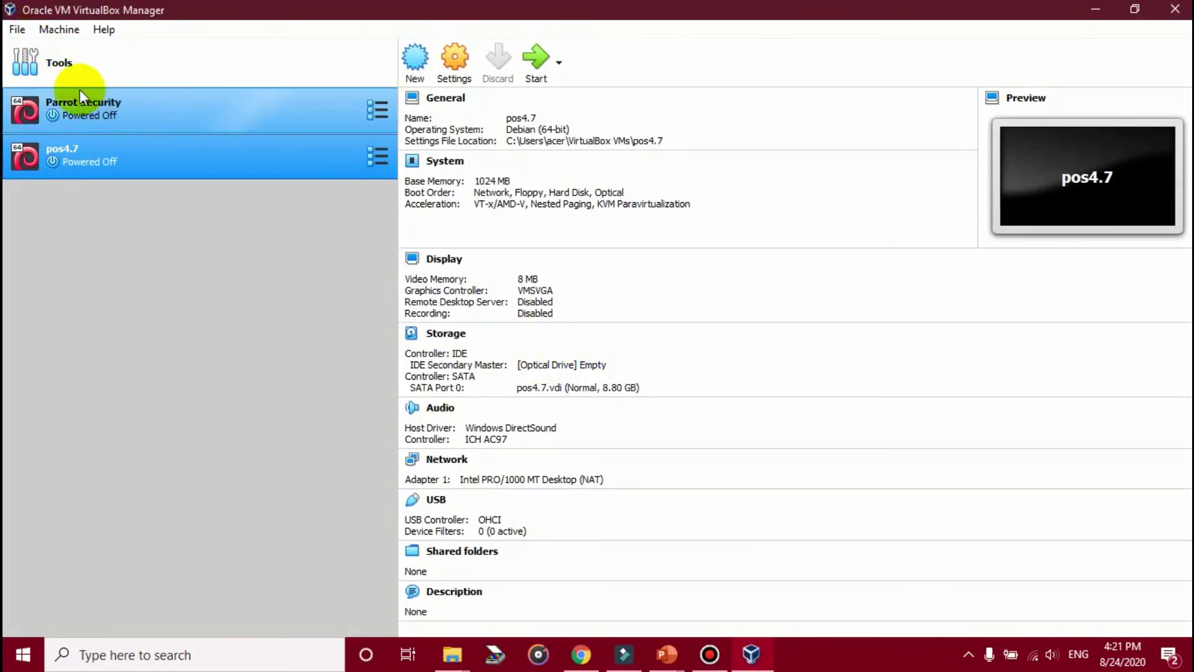
Step: Load the Parrot-security-4.7_virtual appliance from Downloads for import, review its appliance settings and leave without importing it
click(12, 30)
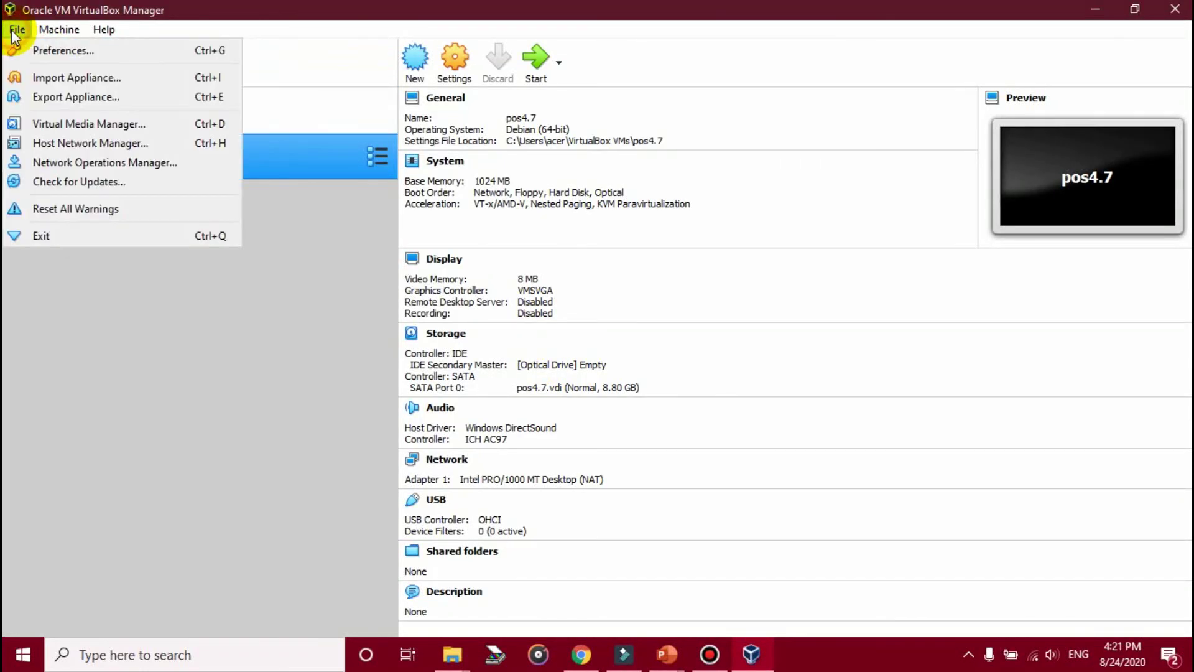
click(102, 85)
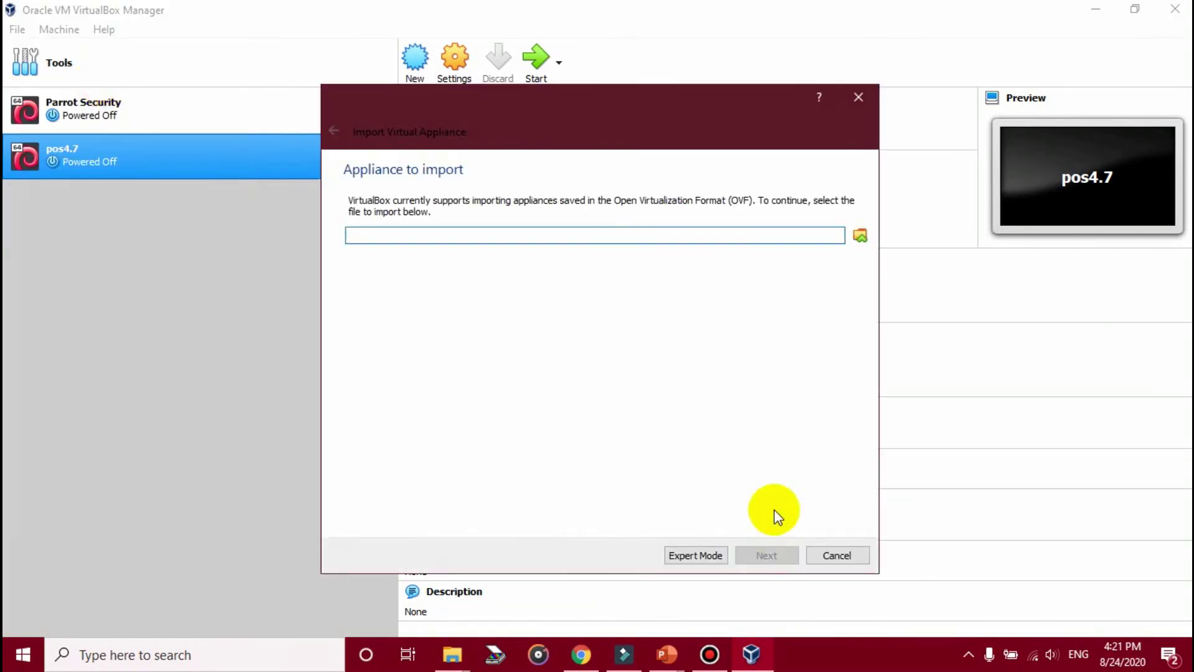
click(861, 236)
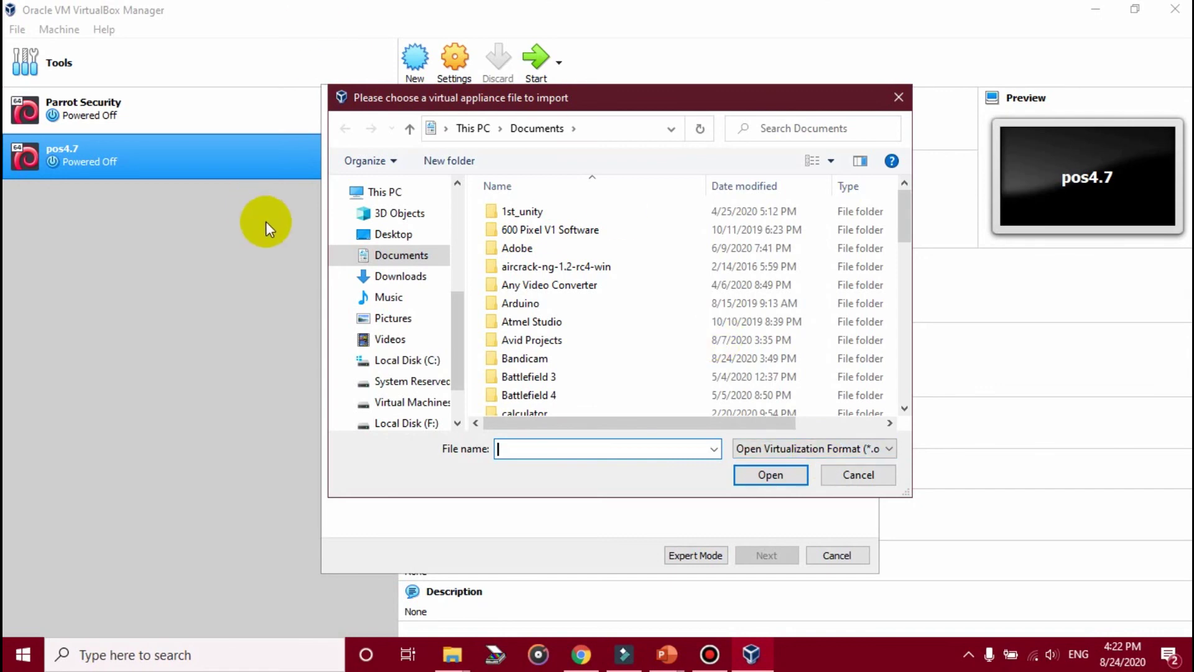
click(393, 278)
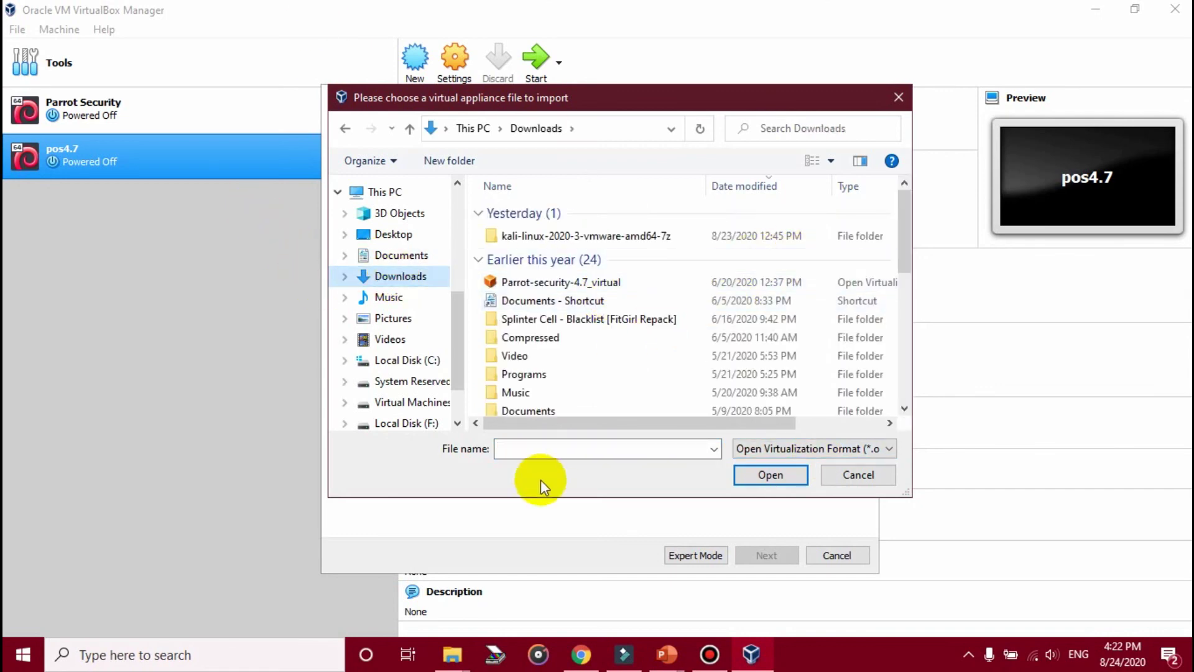
drag(573, 422, 556, 396)
click(616, 285)
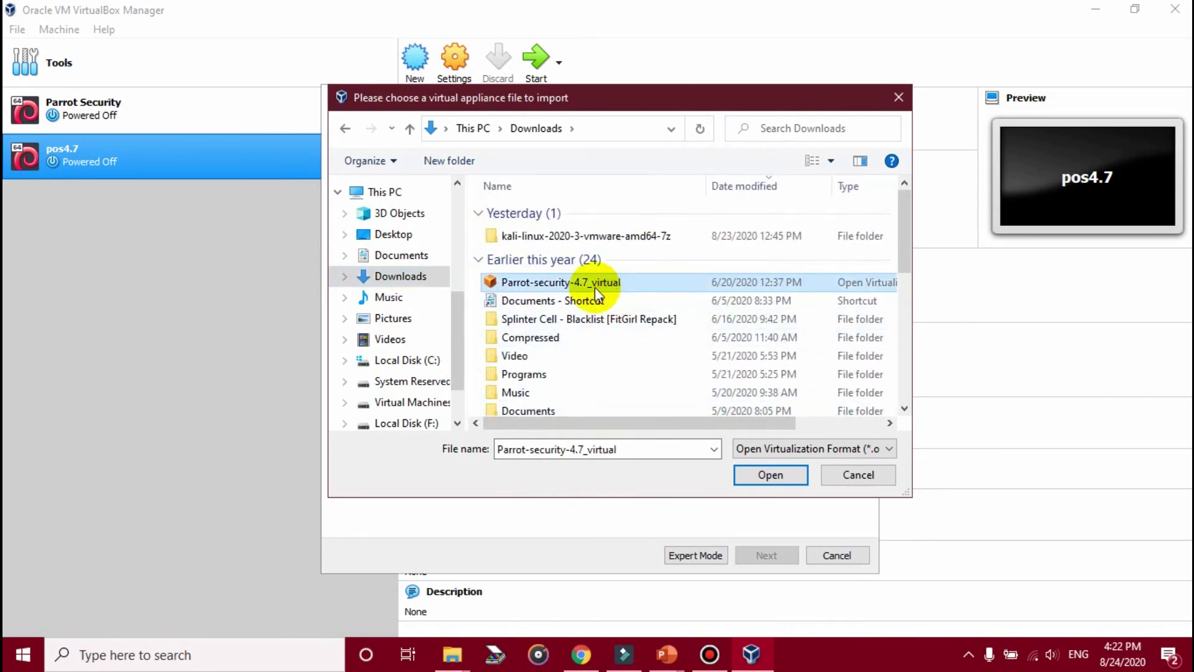
click(774, 478)
click(785, 554)
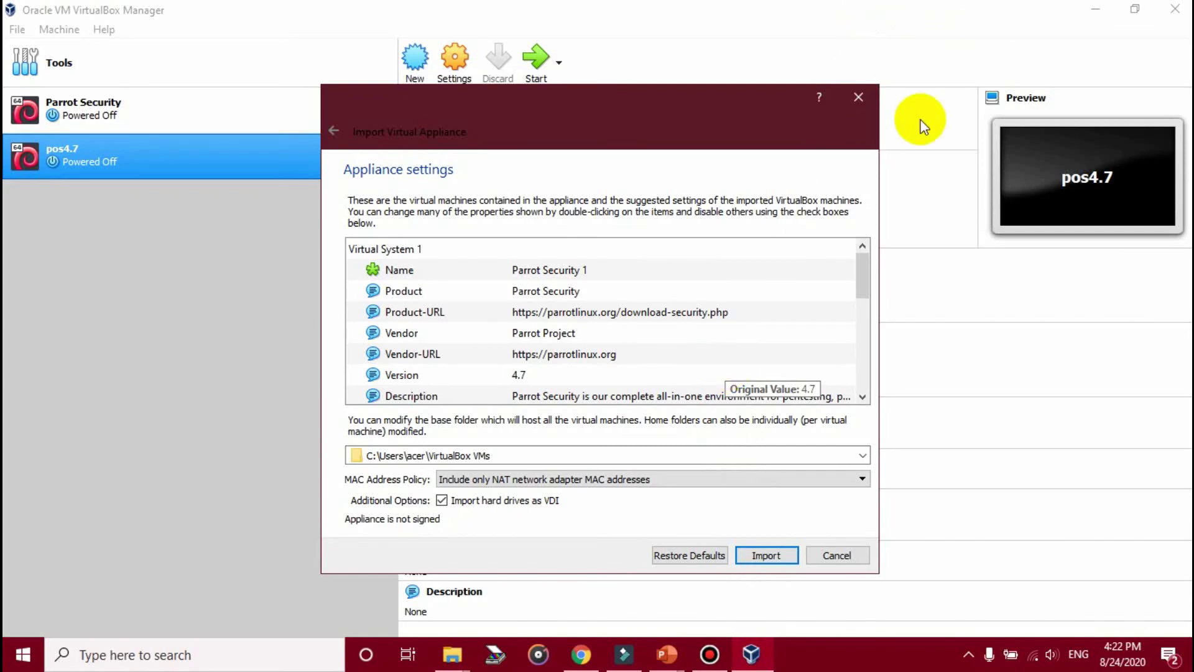
click(857, 98)
click(143, 107)
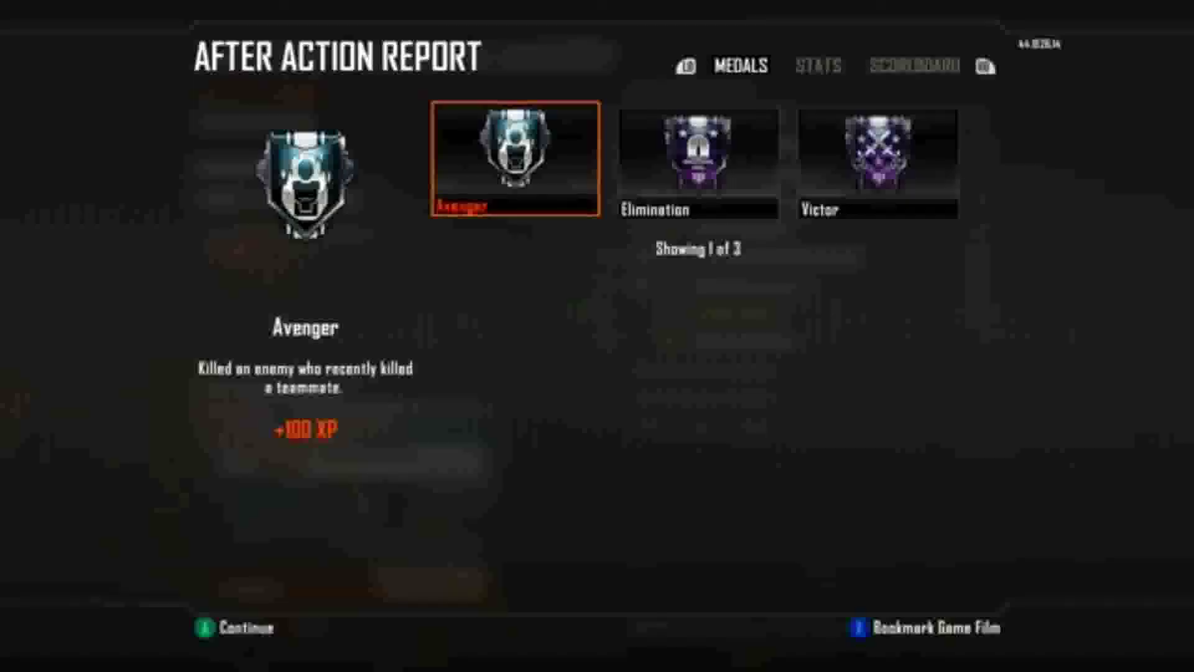
key(Return)
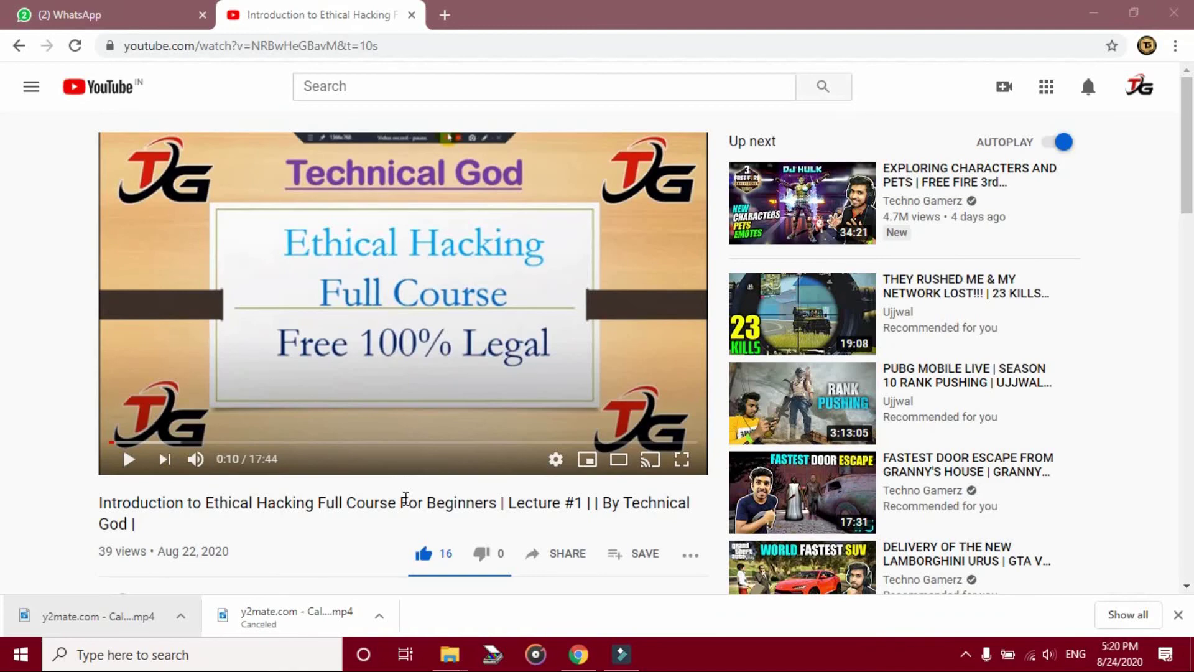
Step: Read the viewer comments below the YouTube video Introduction to Ethical Hacking Full Course For Beginners, Lecture #1
scroll(406, 497, down, 10)
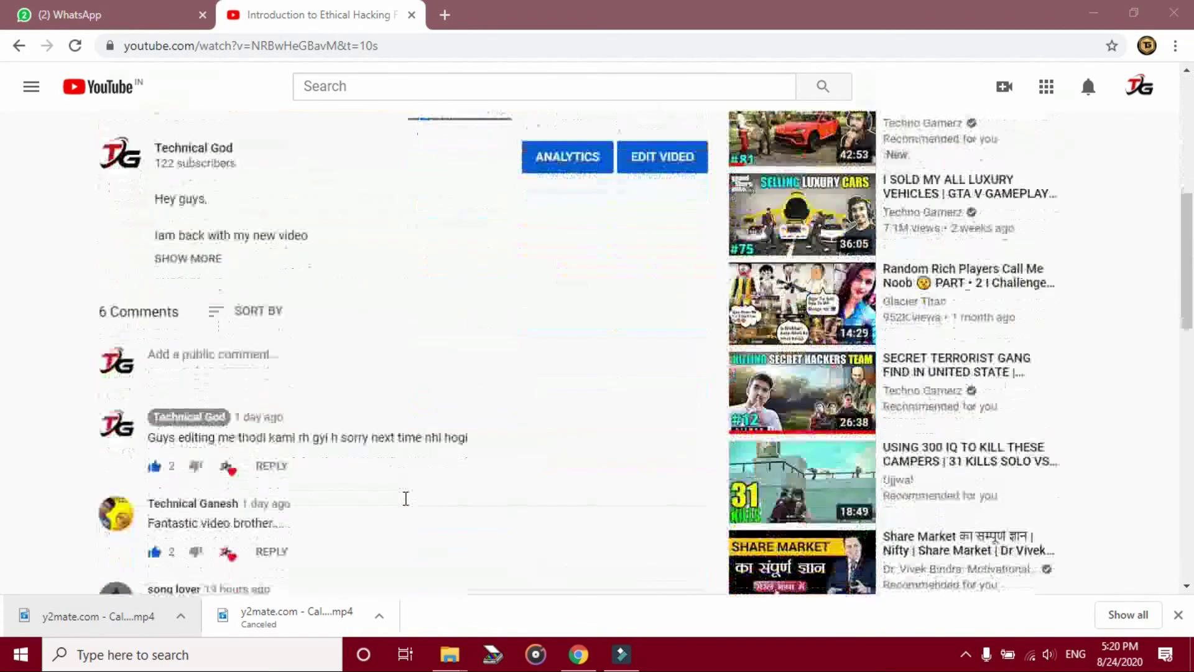
scroll(405, 497, down, 1)
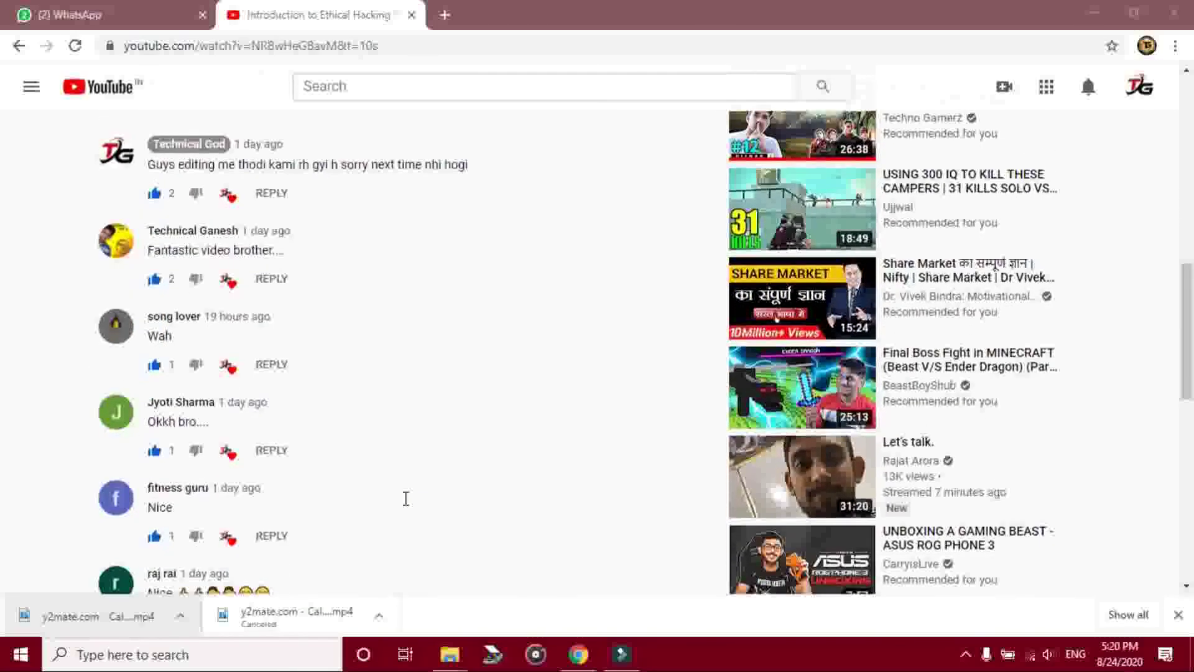